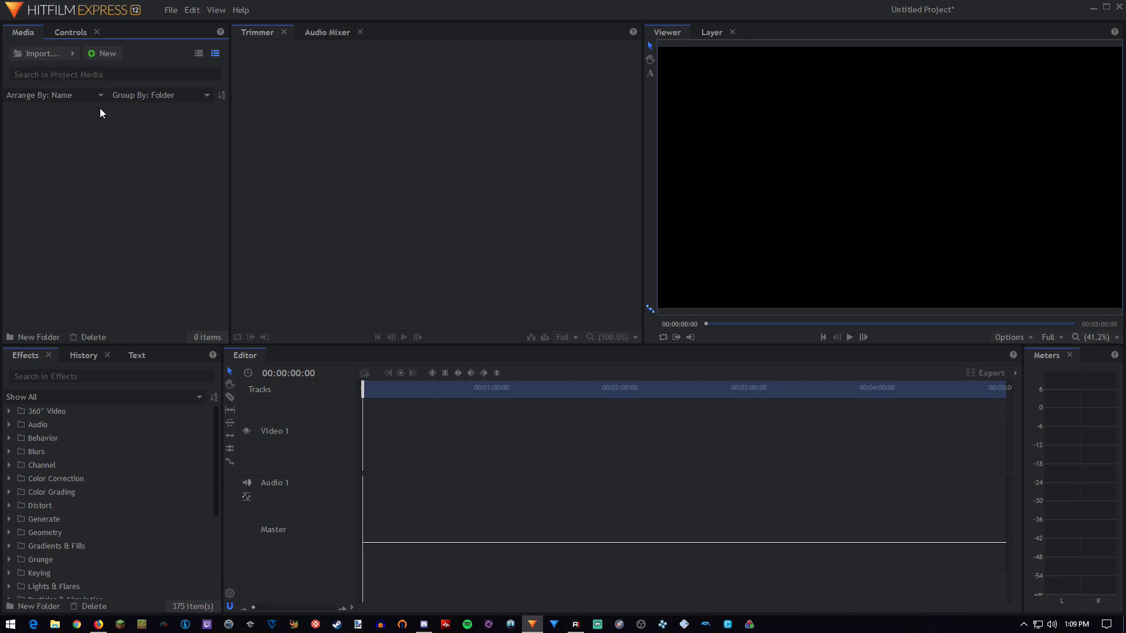
# - Create a new composite shot with the 1080p Full HD @ 60 fps template and a 30-second duration
pyautogui.click(103, 53)
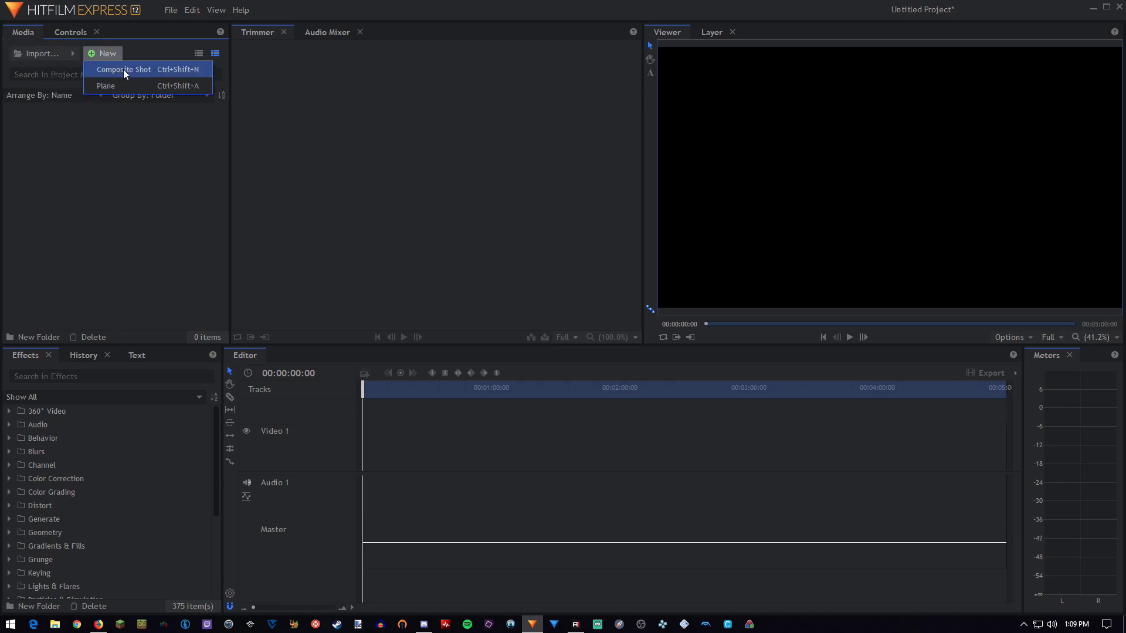
pyautogui.click(125, 195)
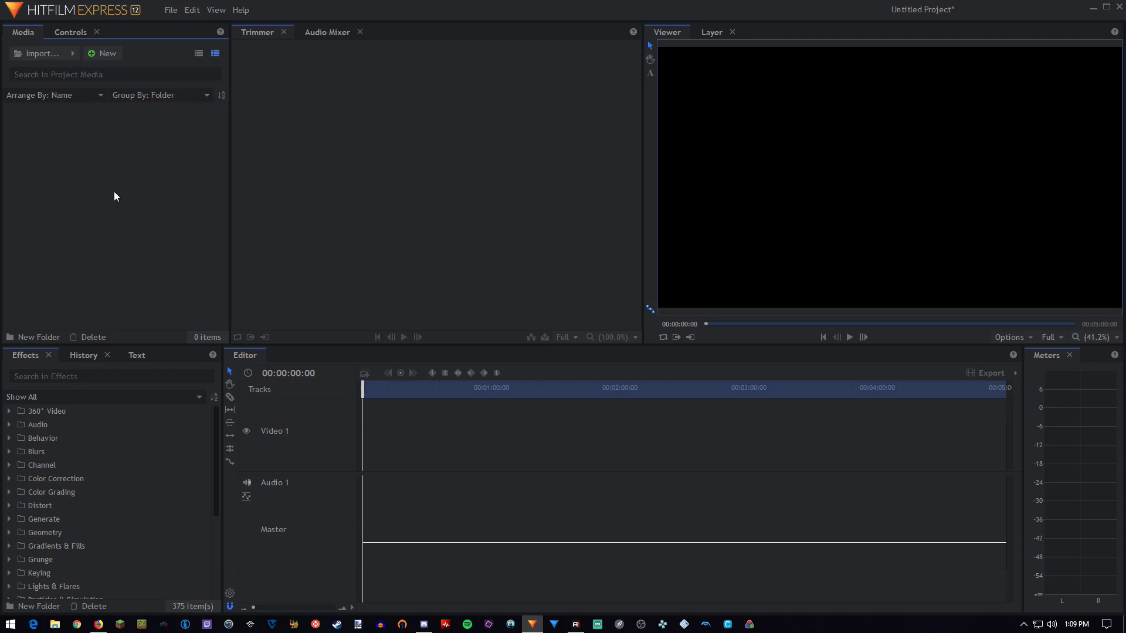
pyautogui.hotkey('ctrl', 'n')
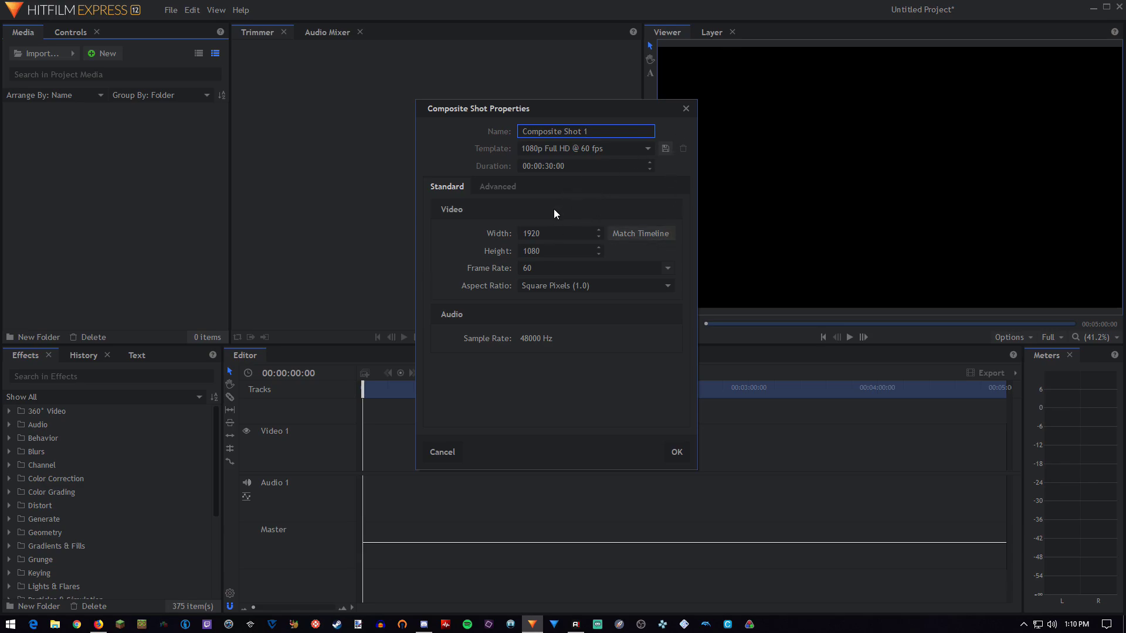
pyautogui.click(647, 149)
pyautogui.scroll(-4, 588, 358)
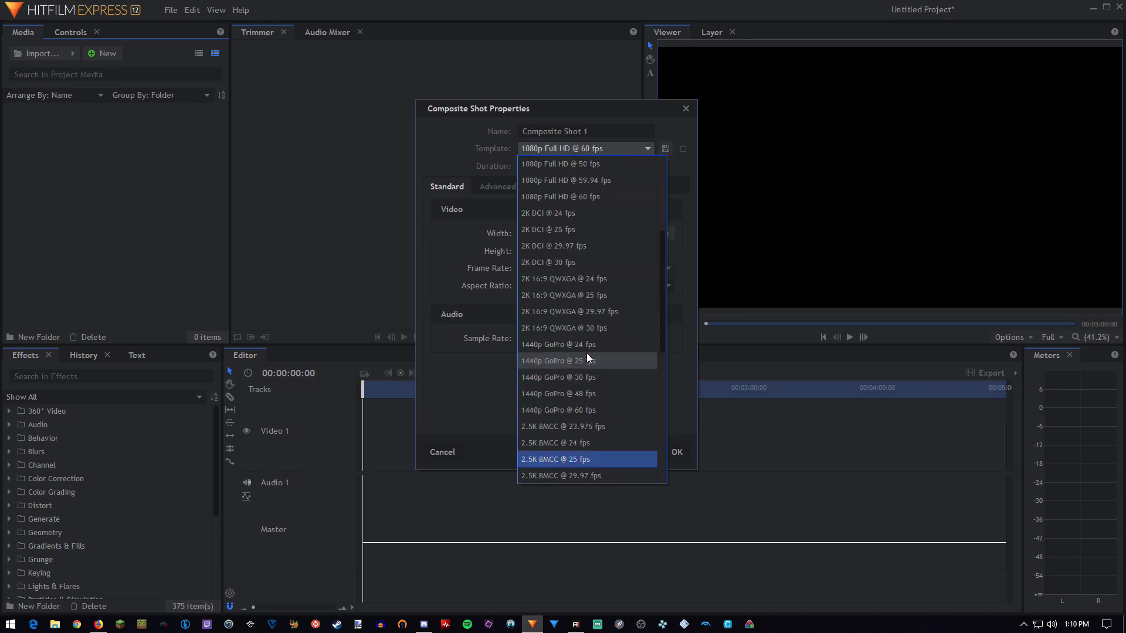
pyautogui.click(448, 260)
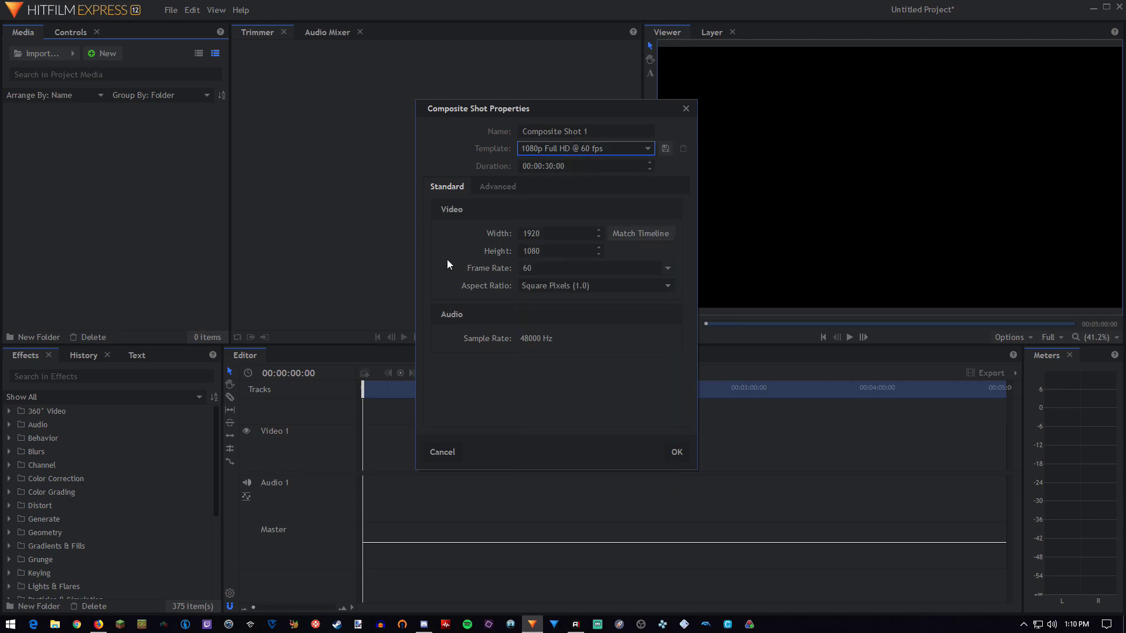
pyautogui.click(671, 454)
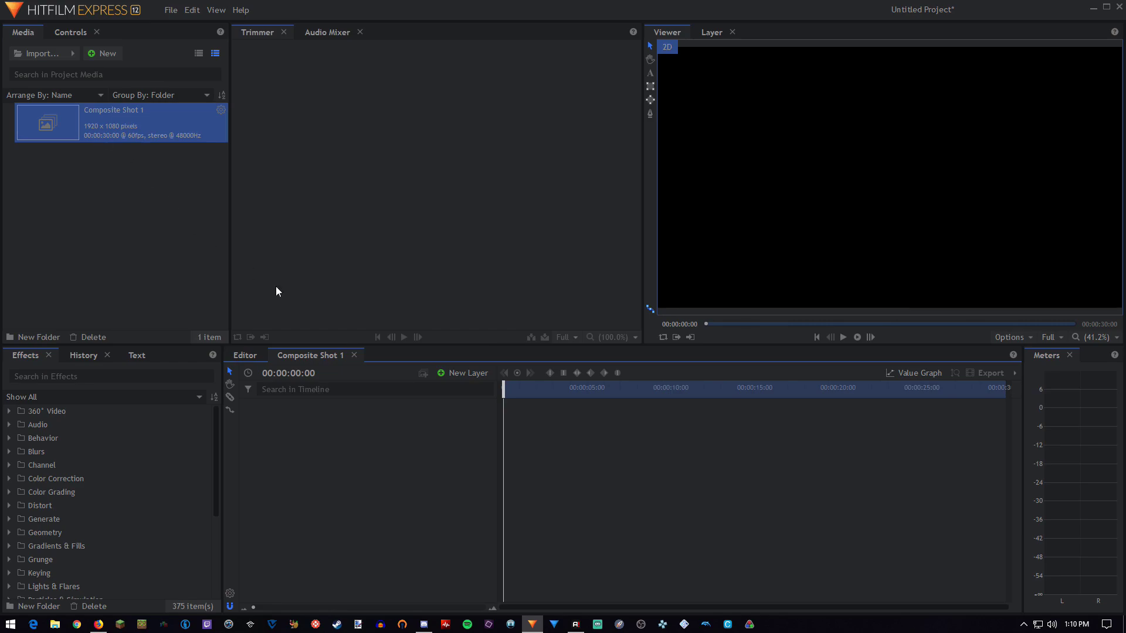
# - Place Composite Shot 1 at the start of the editor timeline's Video 1 track
pyautogui.click(256, 357)
pyautogui.moveTo(77, 123); pyautogui.dragTo(365, 449)
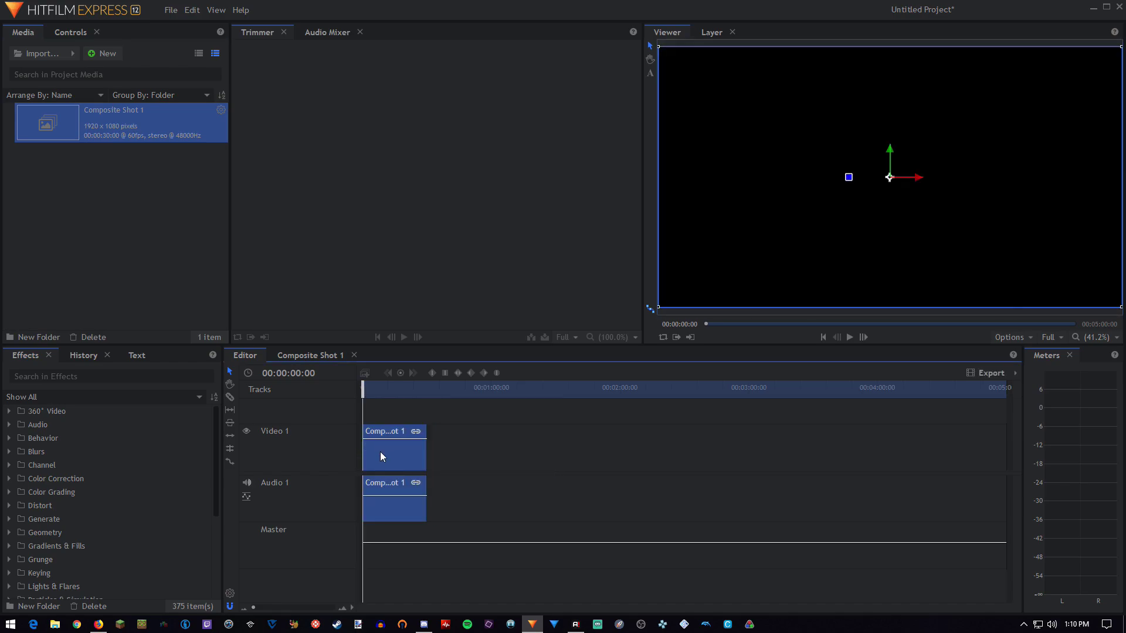
pyautogui.rightClick(380, 452)
pyautogui.click(407, 414)
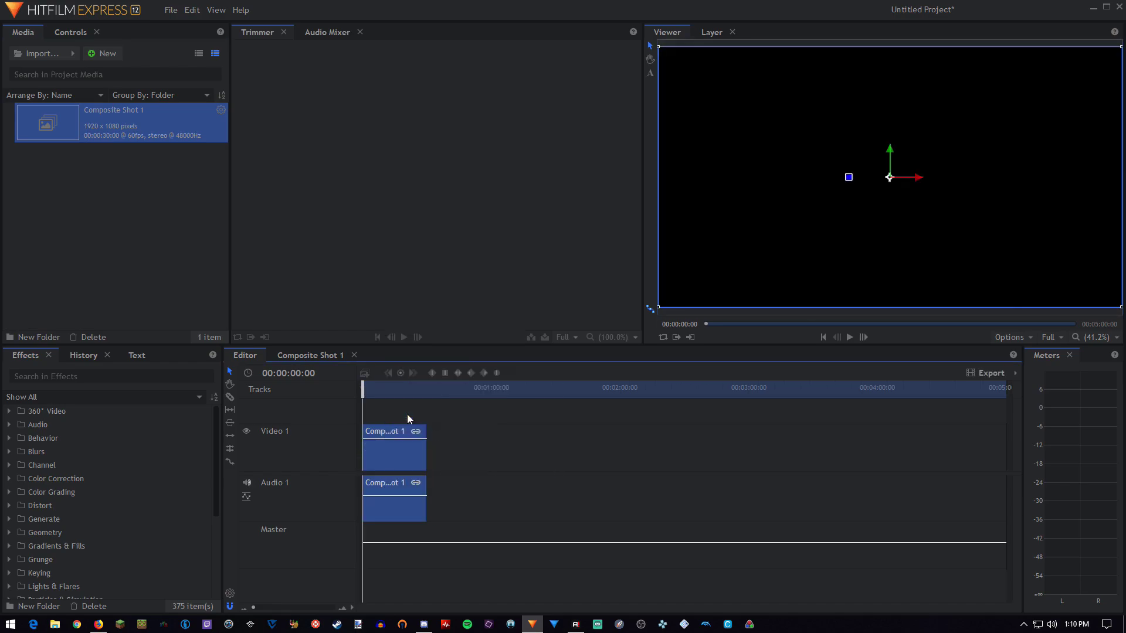
# - Compare the main editor timeline with the composite shot's own timeline
pyautogui.click(303, 356)
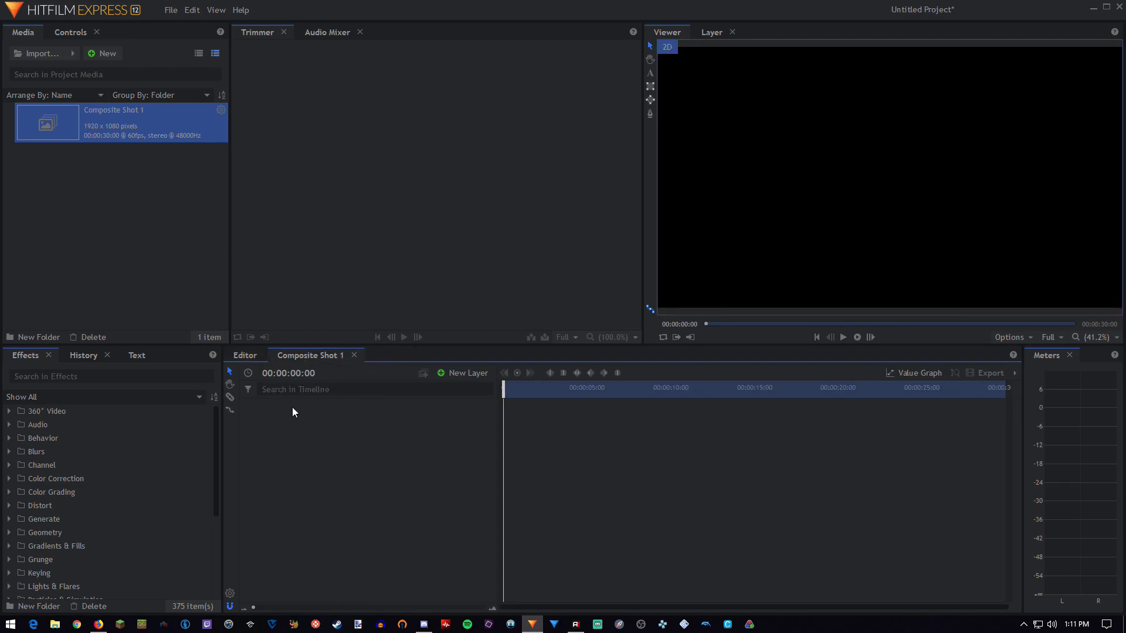
pyautogui.click(239, 356)
pyautogui.click(278, 356)
pyautogui.click(154, 254)
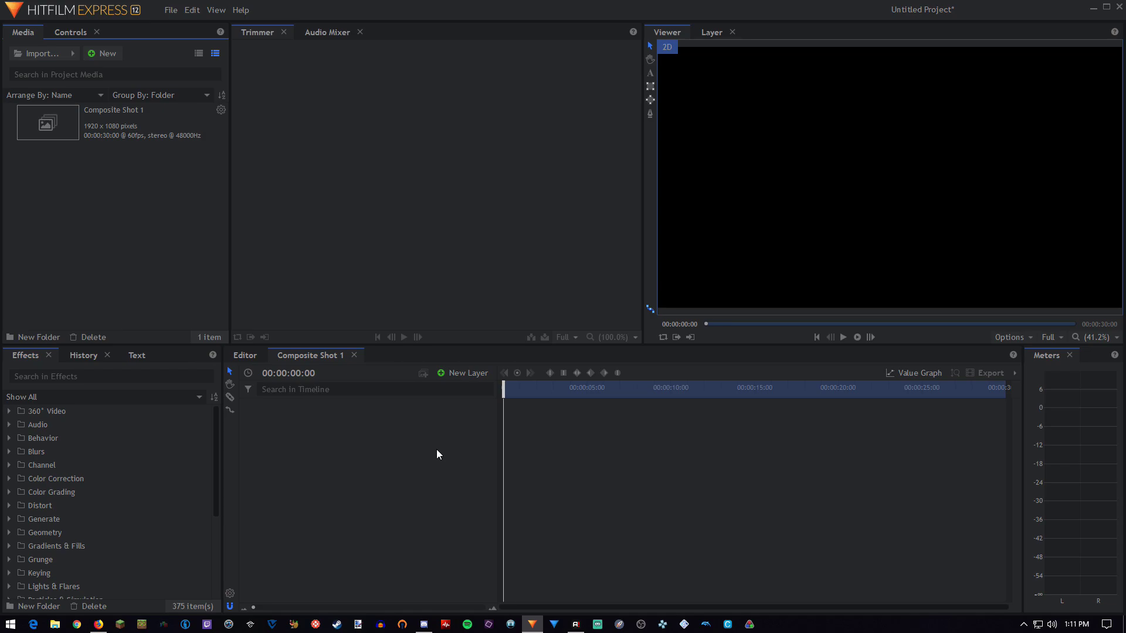
pyautogui.click(255, 356)
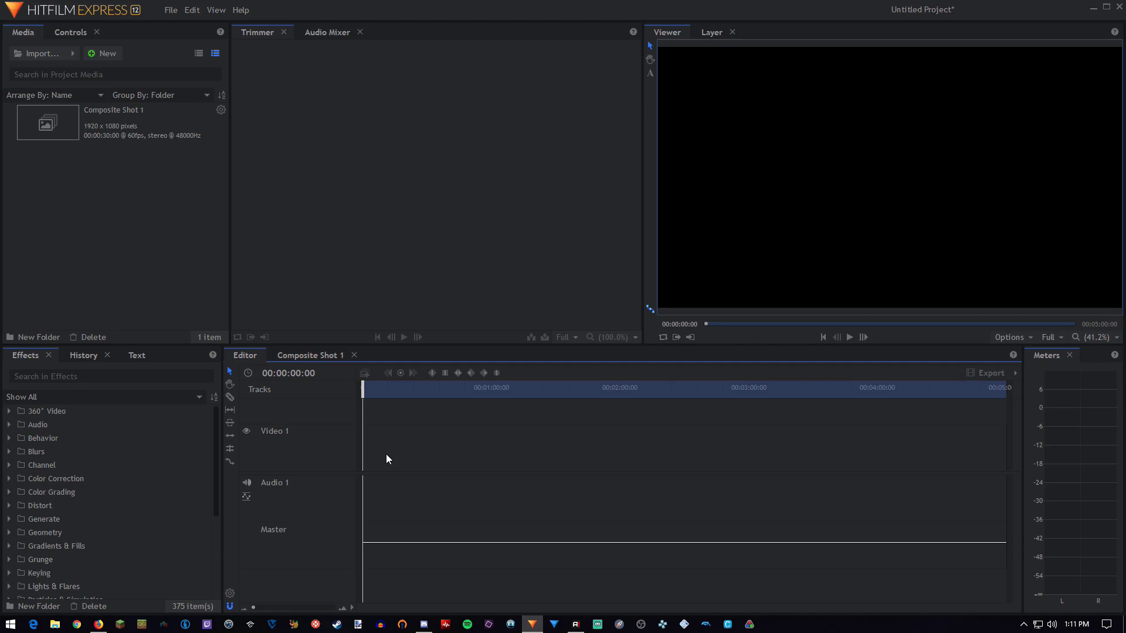
pyautogui.click(299, 355)
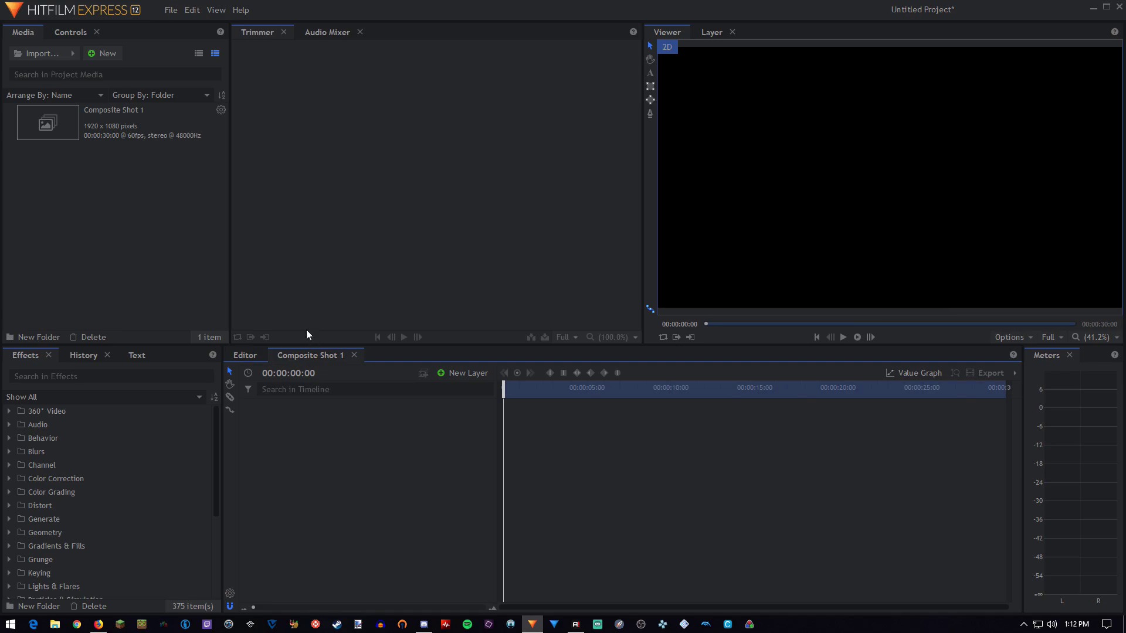
# - Rename the composite shot as Test Composite
pyautogui.click(221, 110)
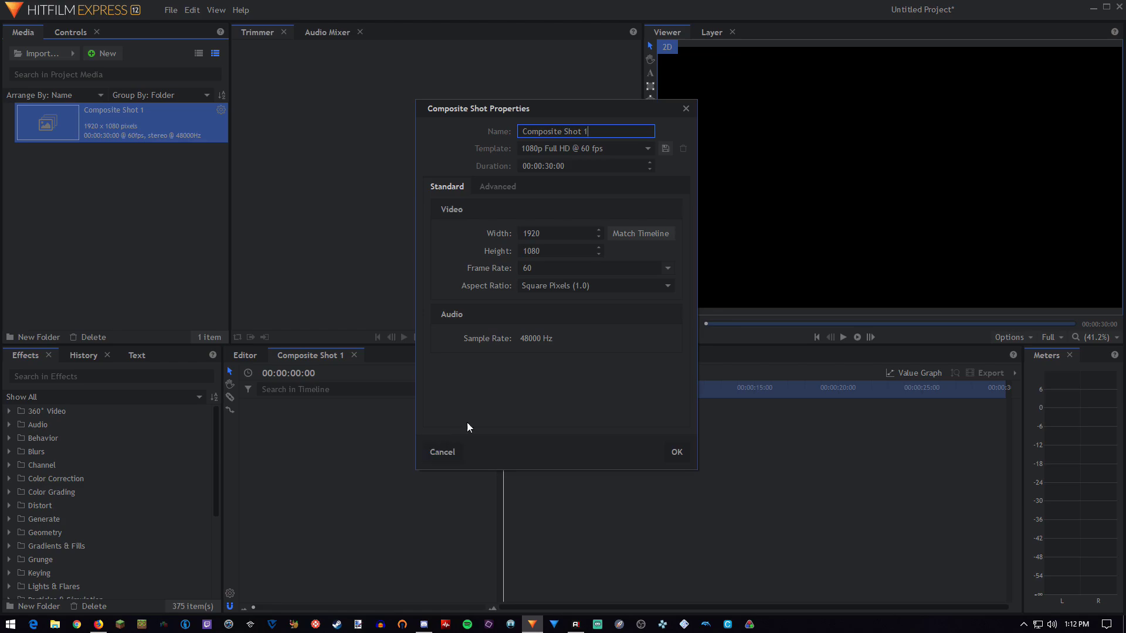
pyautogui.moveTo(609, 128); pyautogui.dragTo(303, 133)
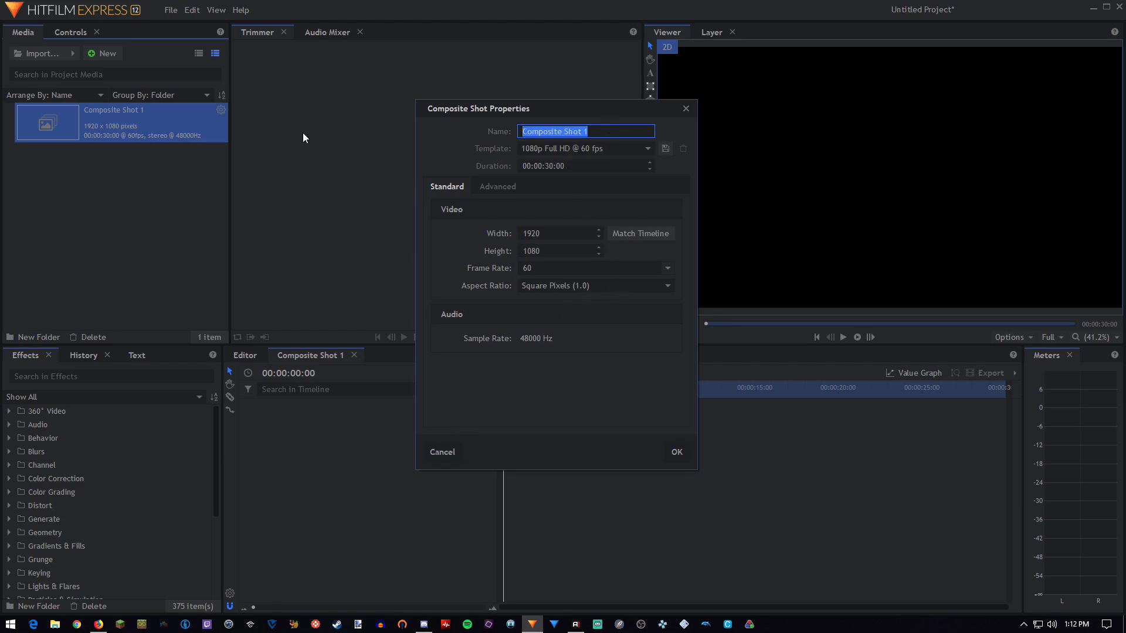
pyautogui.write('Test Comp[o')
pyautogui.press('BackSpace')
pyautogui.press('BackSpace')
pyautogui.write('osite')
pyautogui.press('Return')
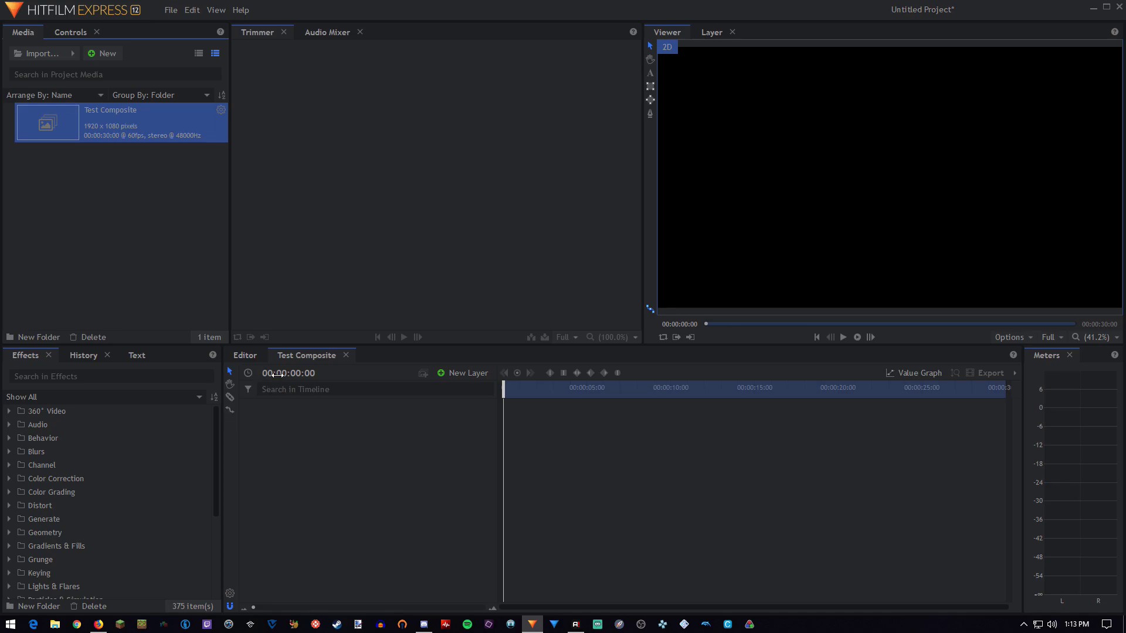
# - Examine the Test Composite timeline's new layer options and time ruler, and compare its layout with the main editor timeline
pyautogui.click(254, 355)
pyautogui.click(271, 355)
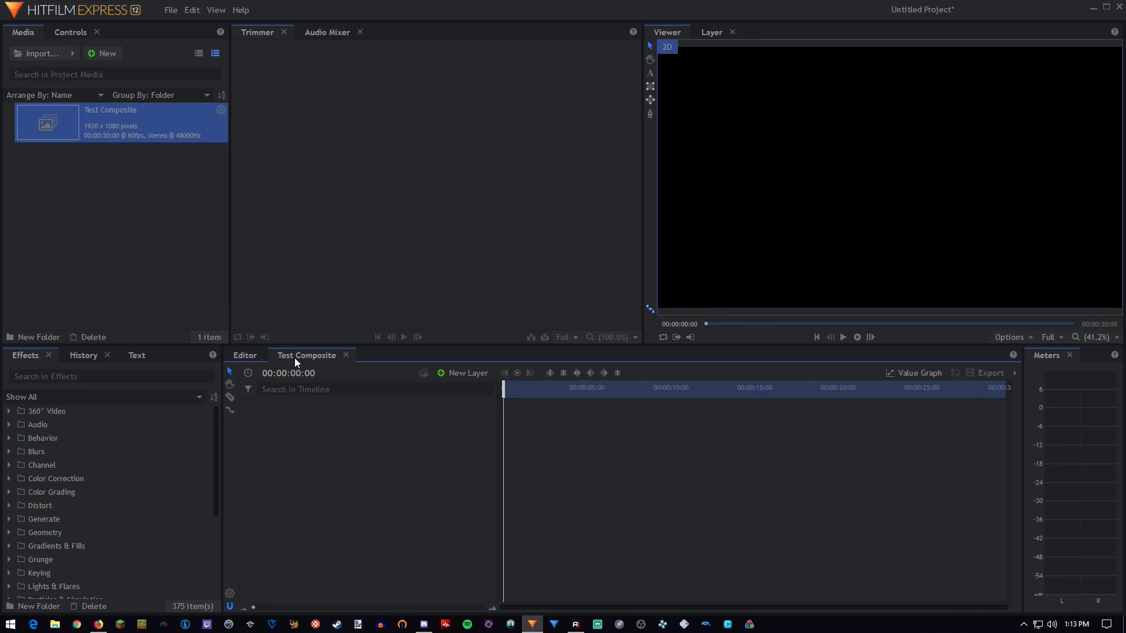
pyautogui.click(445, 374)
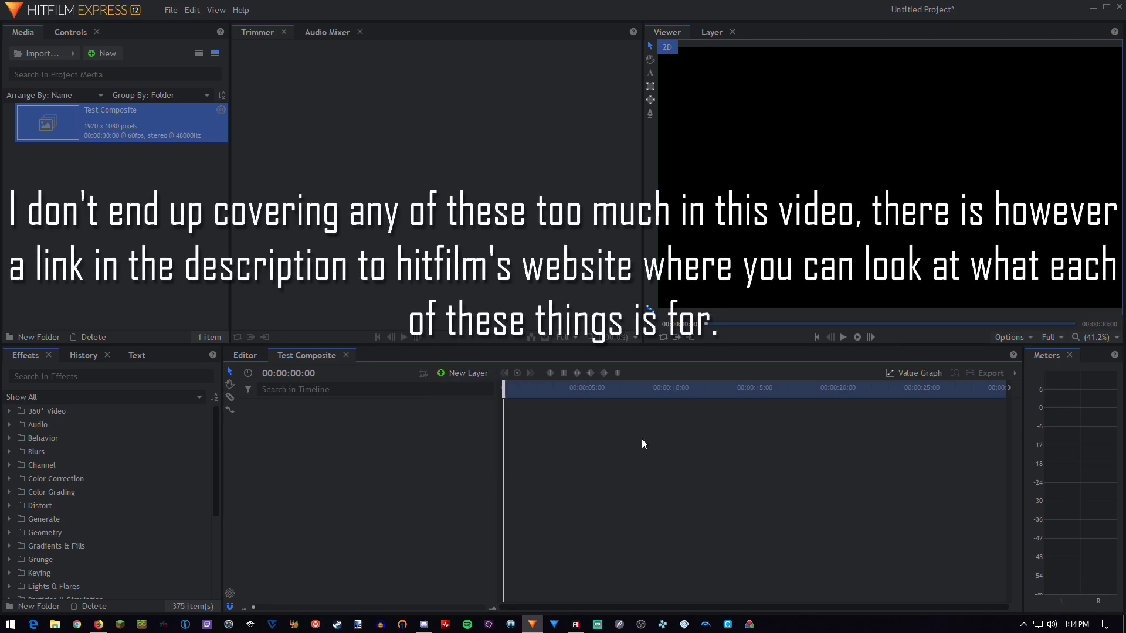
pyautogui.moveTo(626, 390); pyautogui.dragTo(482, 390)
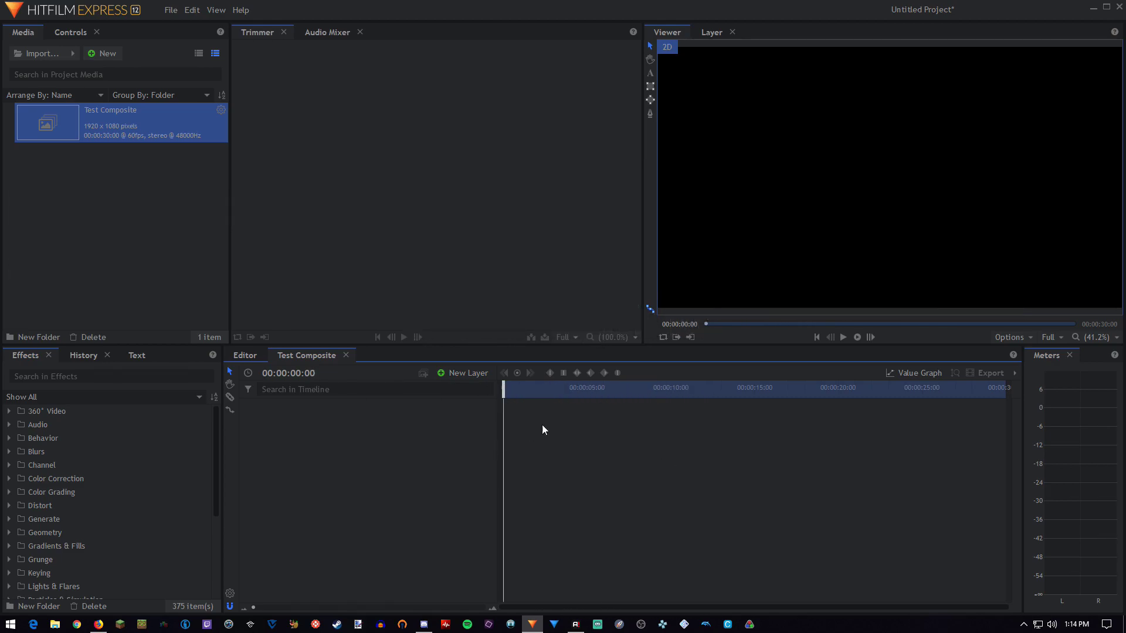
pyautogui.moveTo(546, 390); pyautogui.dragTo(482, 394)
pyautogui.click(246, 355)
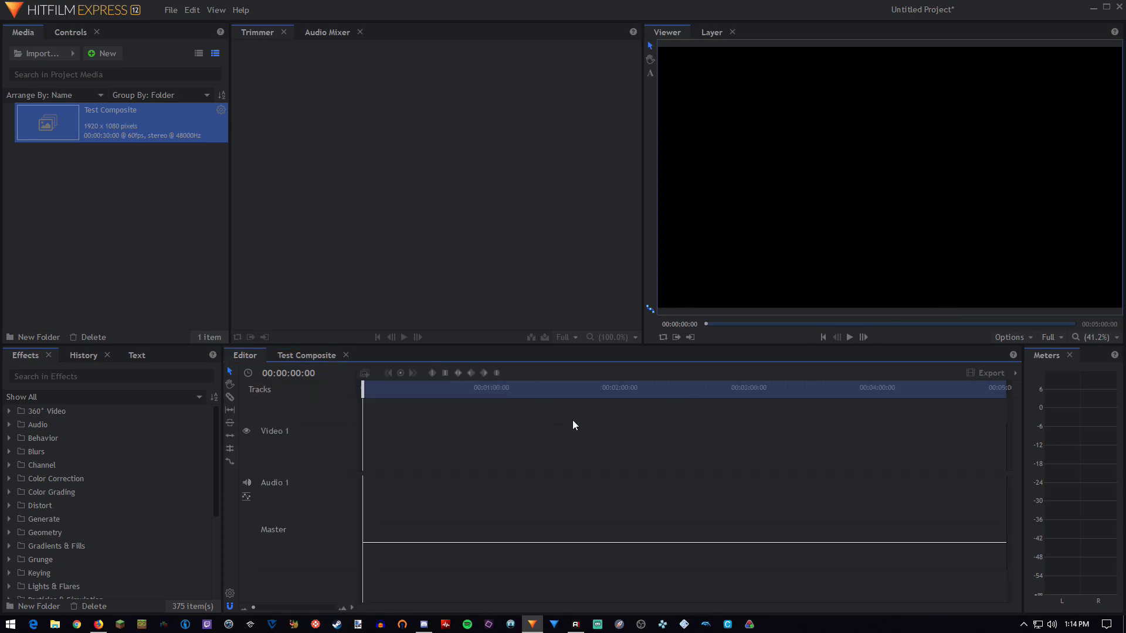
pyautogui.click(276, 356)
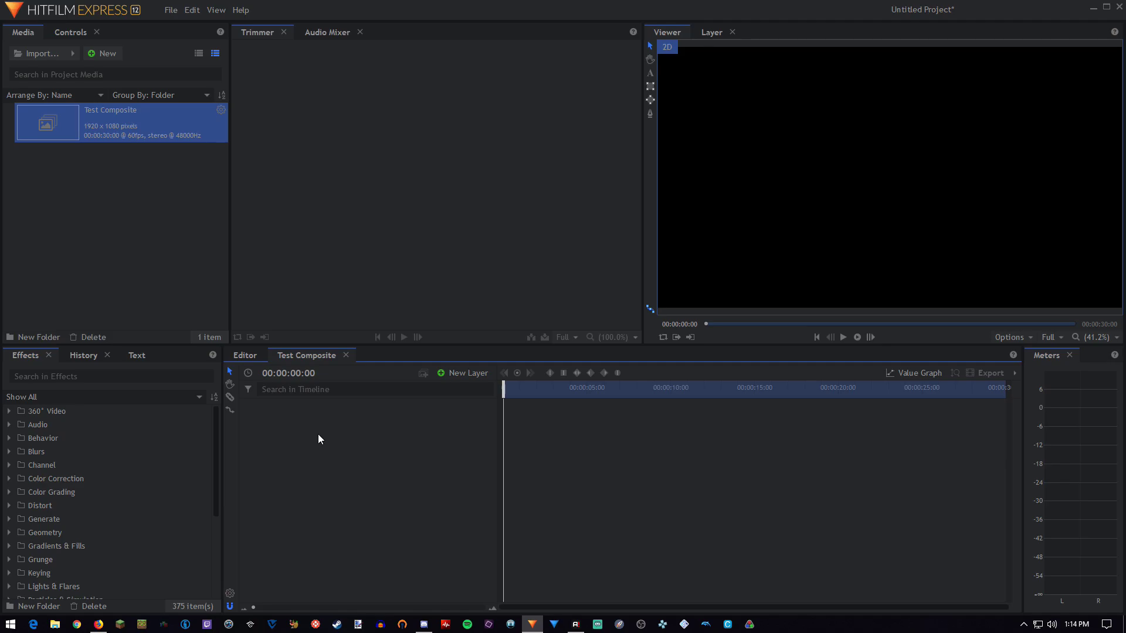
# - Import logo.png from the 1a Thumbnail pictures folder into the project media
pyautogui.click(52, 625)
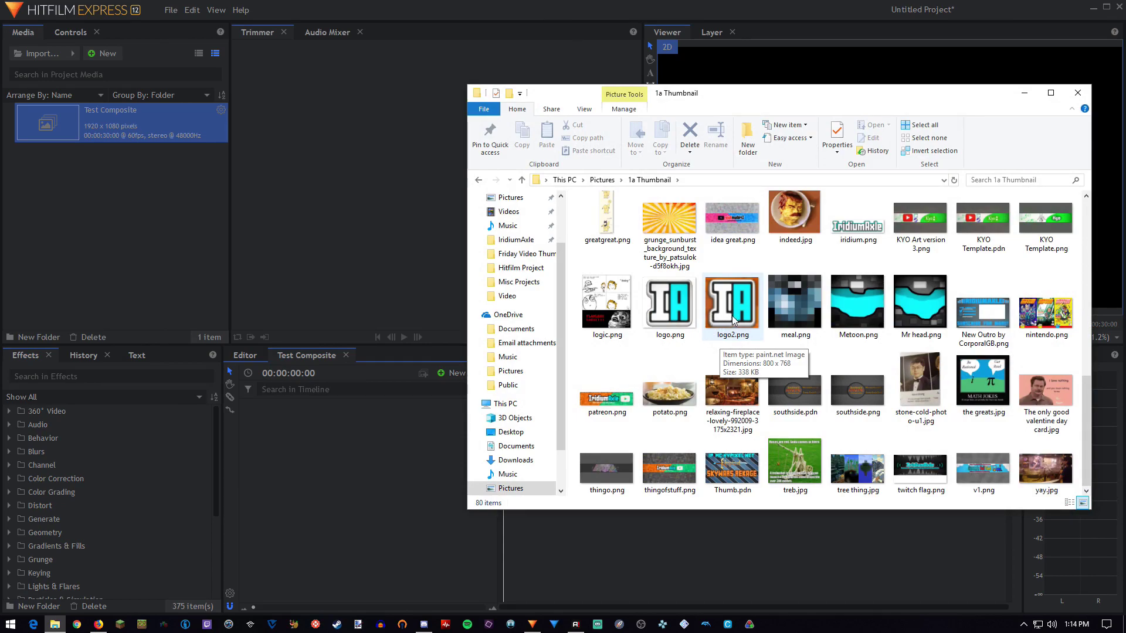
pyautogui.click(739, 296)
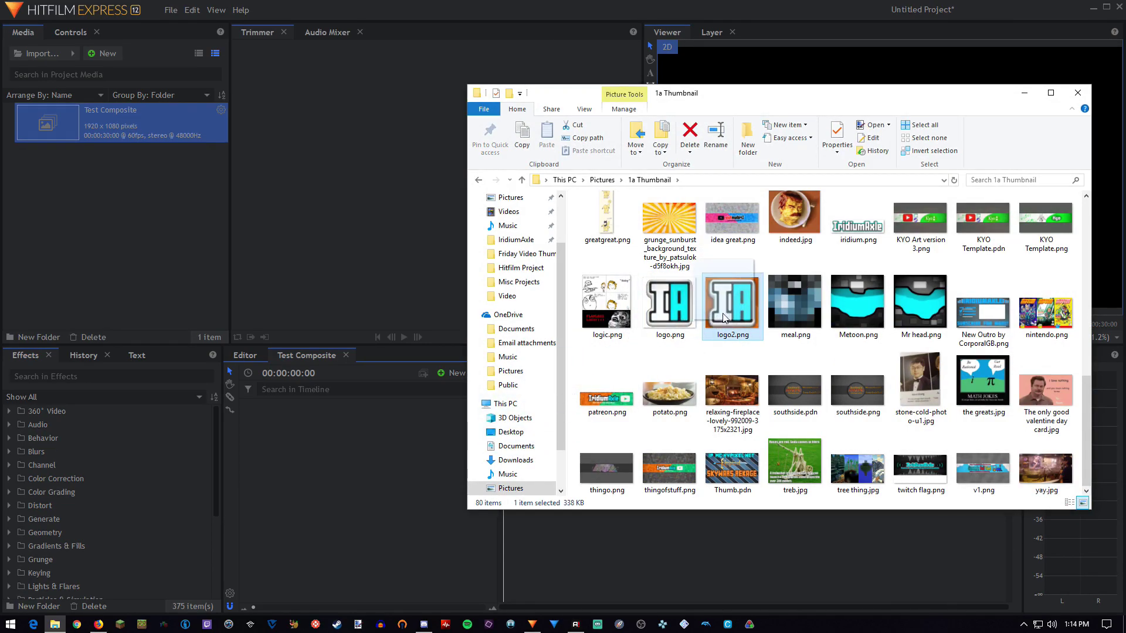
pyautogui.moveTo(651, 319); pyautogui.dragTo(82, 278)
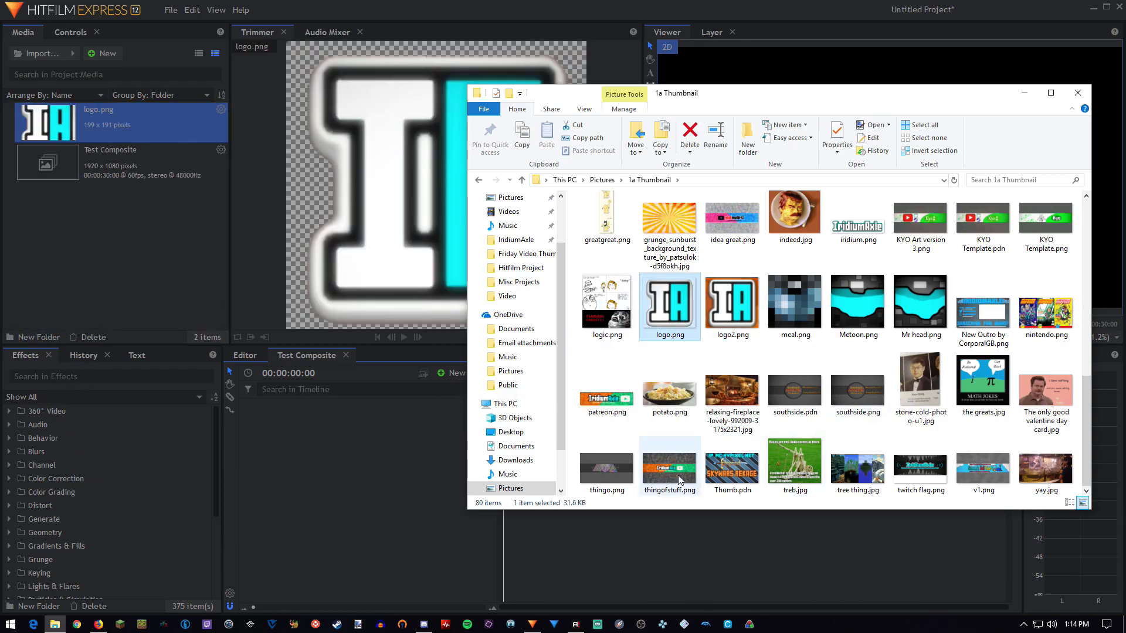
pyautogui.click(1046, 80)
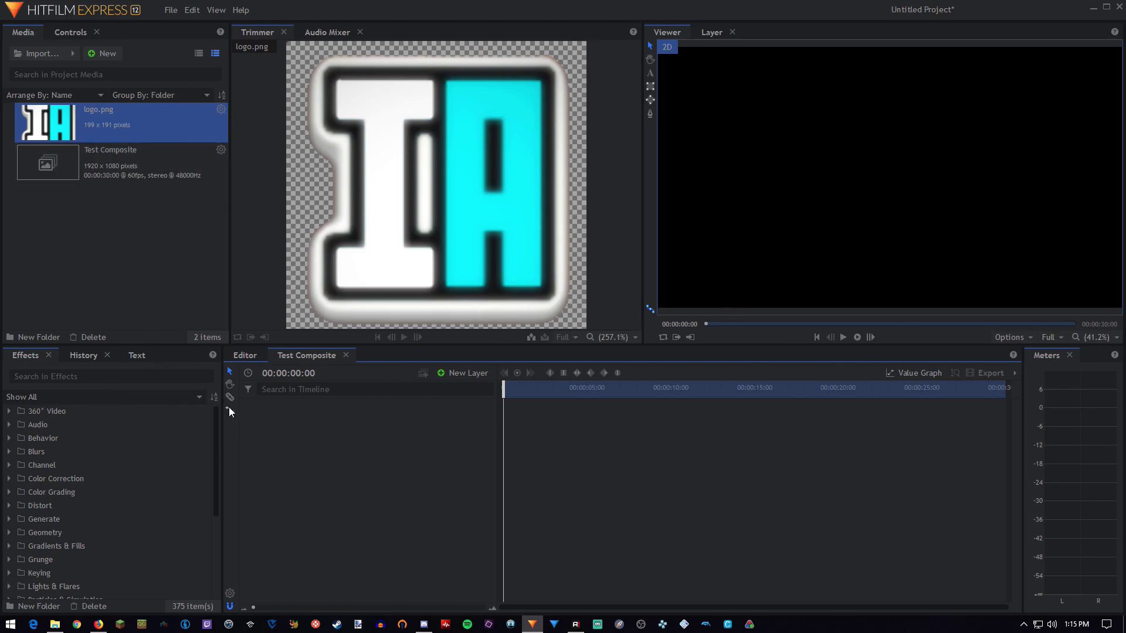
# - Switch to the Compositing workspace and show the project media
pyautogui.click(216, 10)
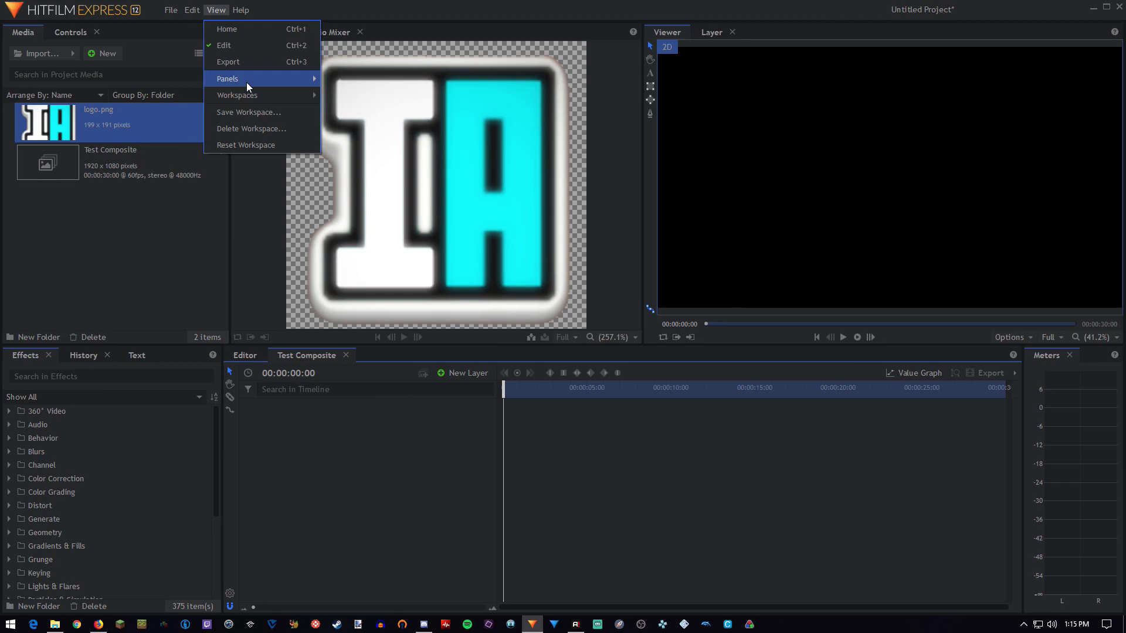
pyautogui.moveTo(249, 96)
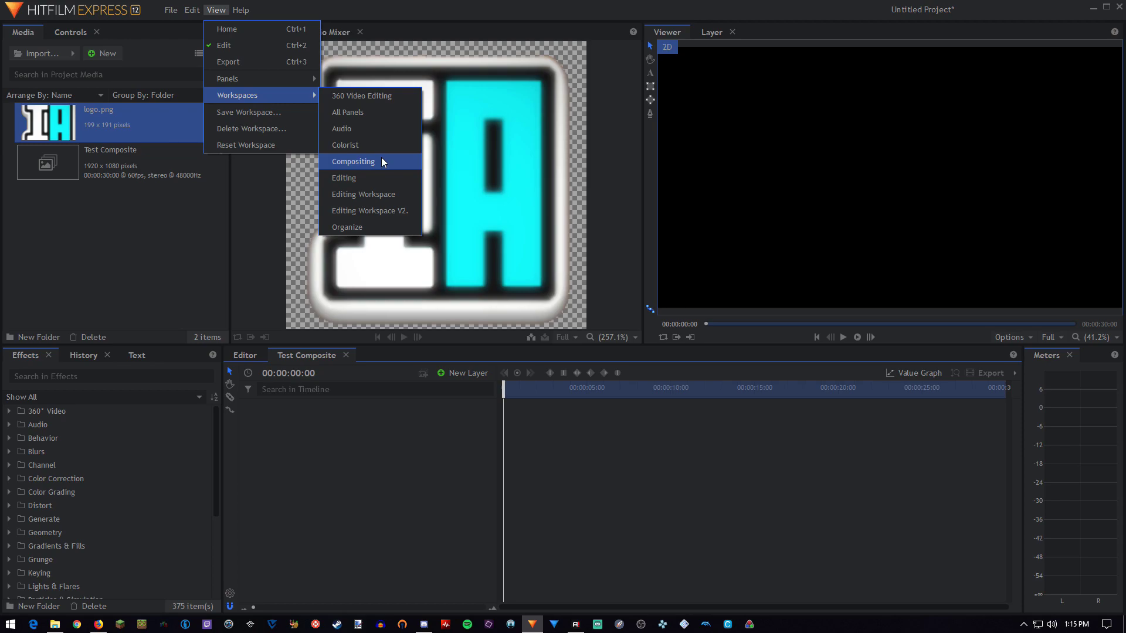
pyautogui.click(354, 162)
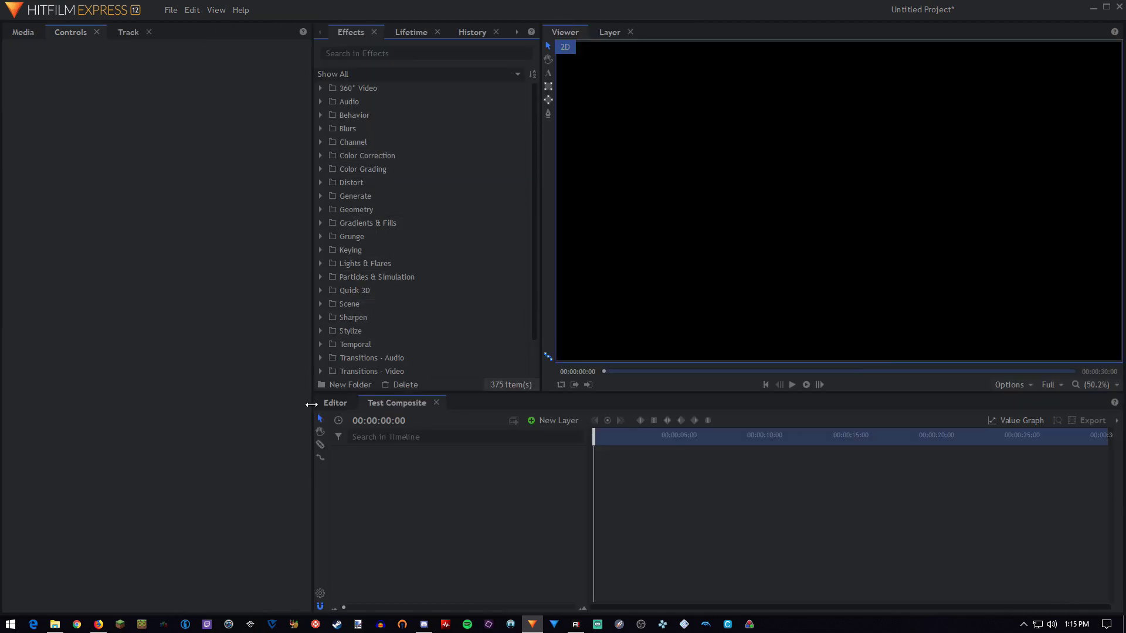
pyautogui.click(24, 33)
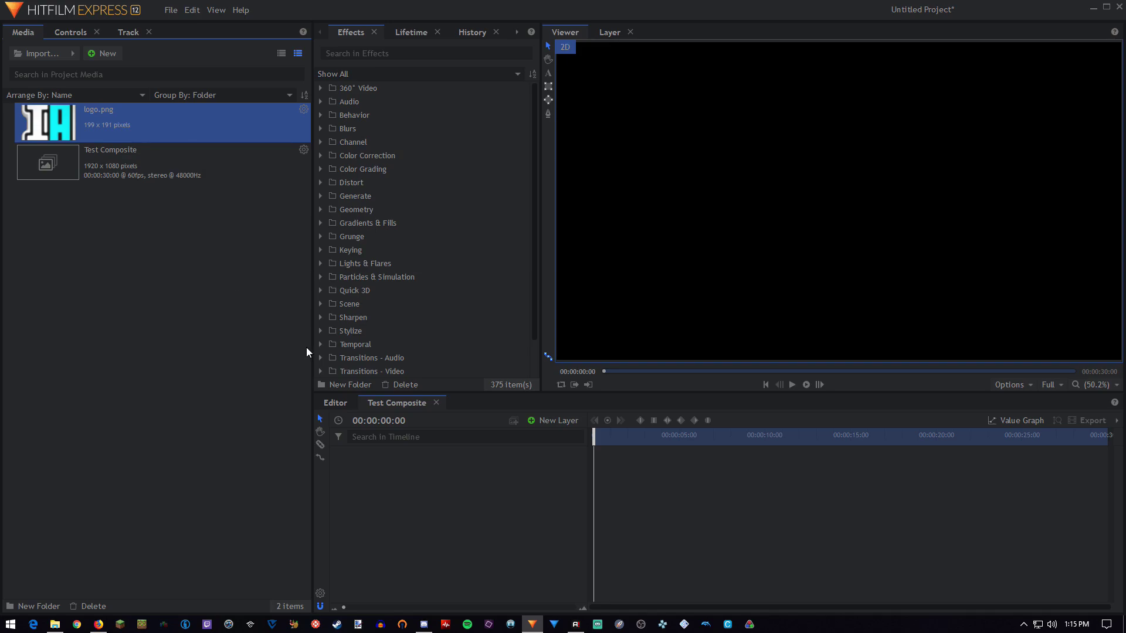
# - Resize the workspace by narrowing the media area, making the timeline taller, and widening the effects area
pyautogui.moveTo(313, 355); pyautogui.dragTo(191, 354)
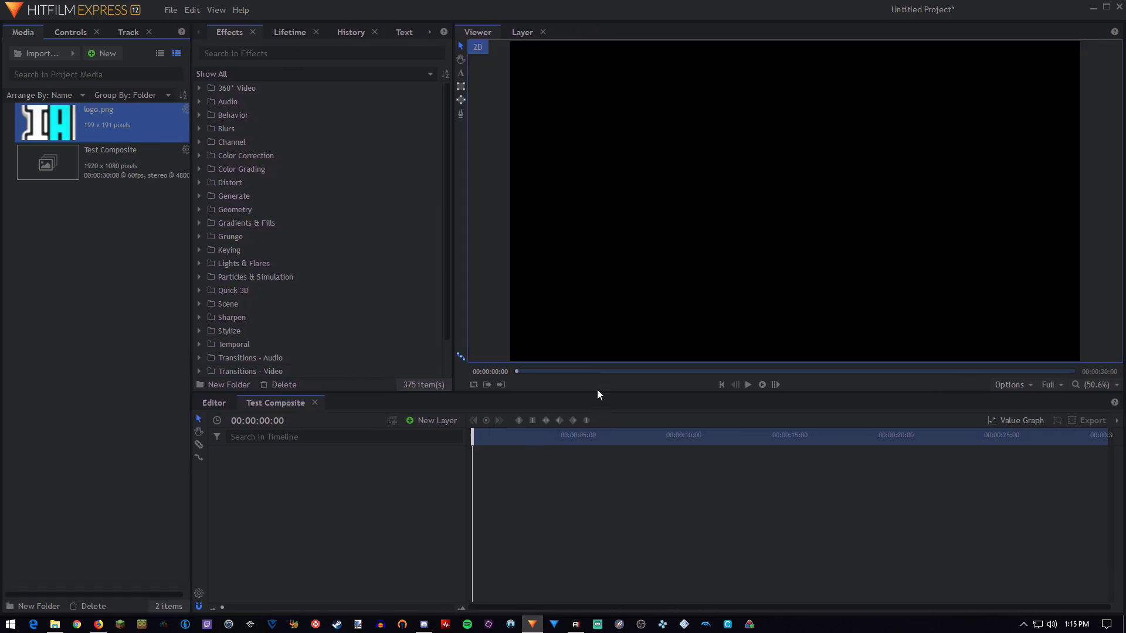
pyautogui.moveTo(593, 393); pyautogui.dragTo(591, 296)
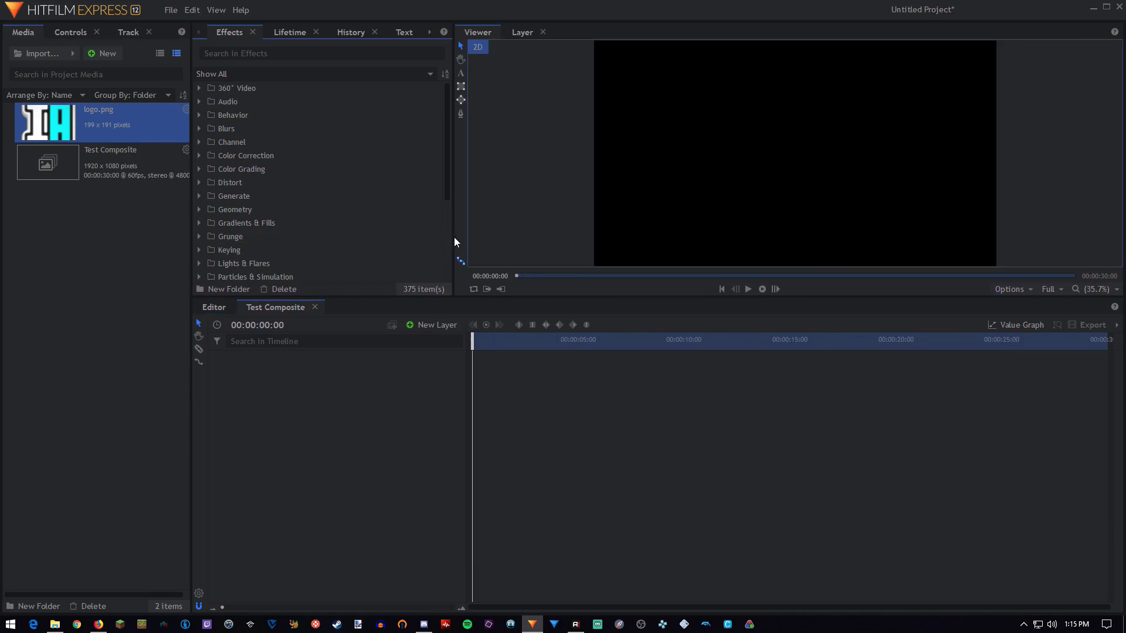
pyautogui.moveTo(452, 239); pyautogui.dragTo(505, 238)
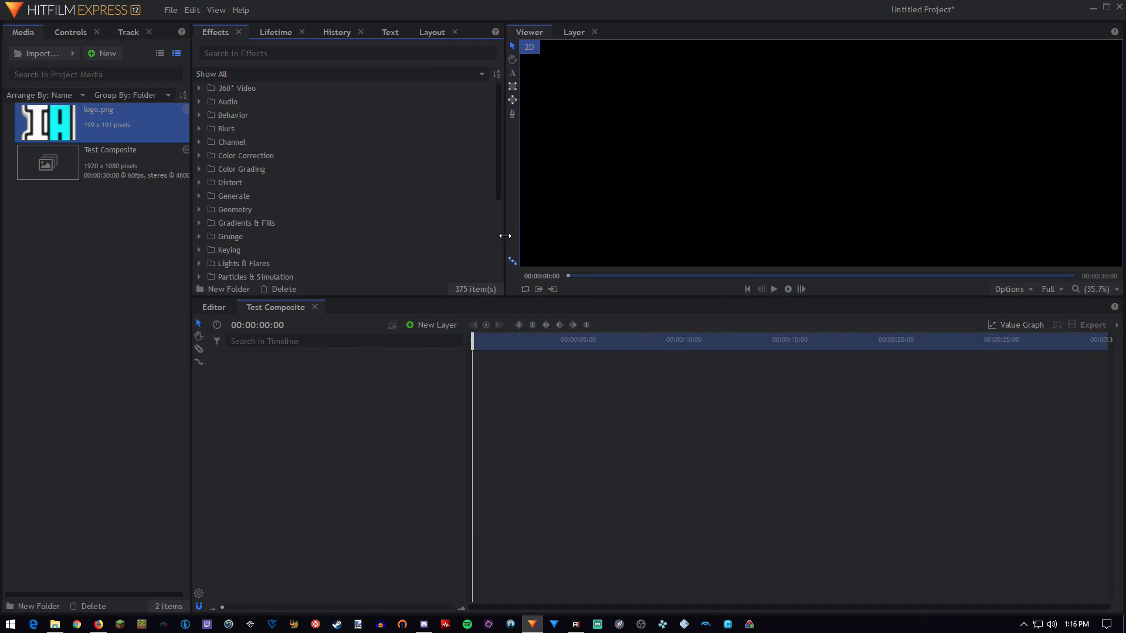
pyautogui.moveTo(602, 297); pyautogui.dragTo(602, 313)
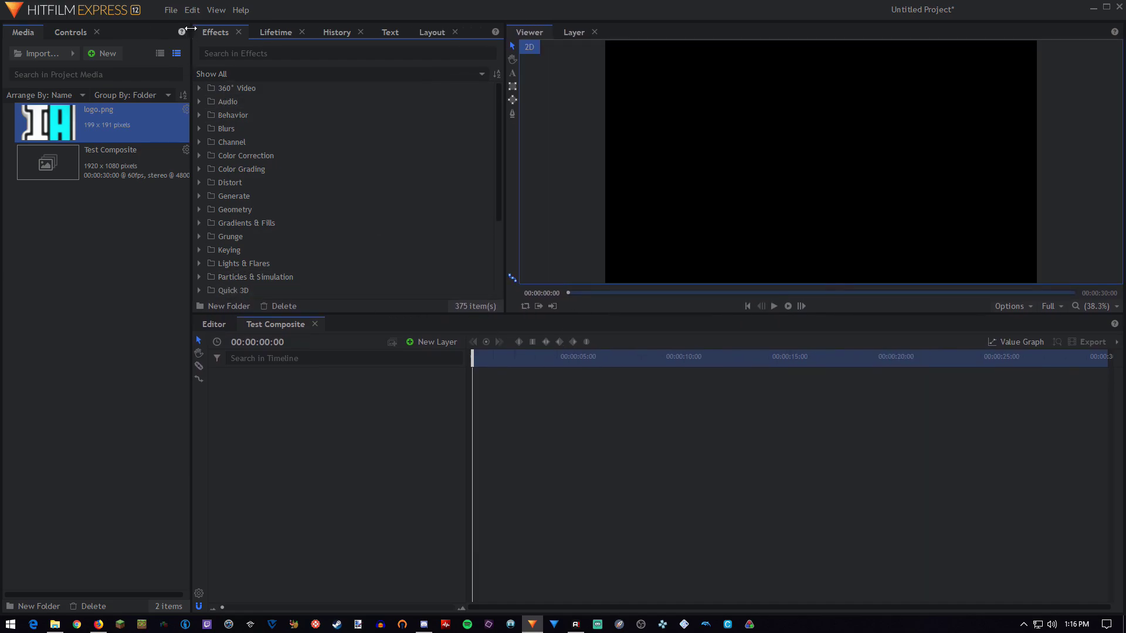
# - Rearrange the workspace so Effects is grouped with Media and Controls with Lifetime and History, and slightly widen the media area
pyautogui.moveTo(217, 32); pyautogui.dragTo(263, 31)
pyautogui.click(34, 34)
pyautogui.click(62, 30)
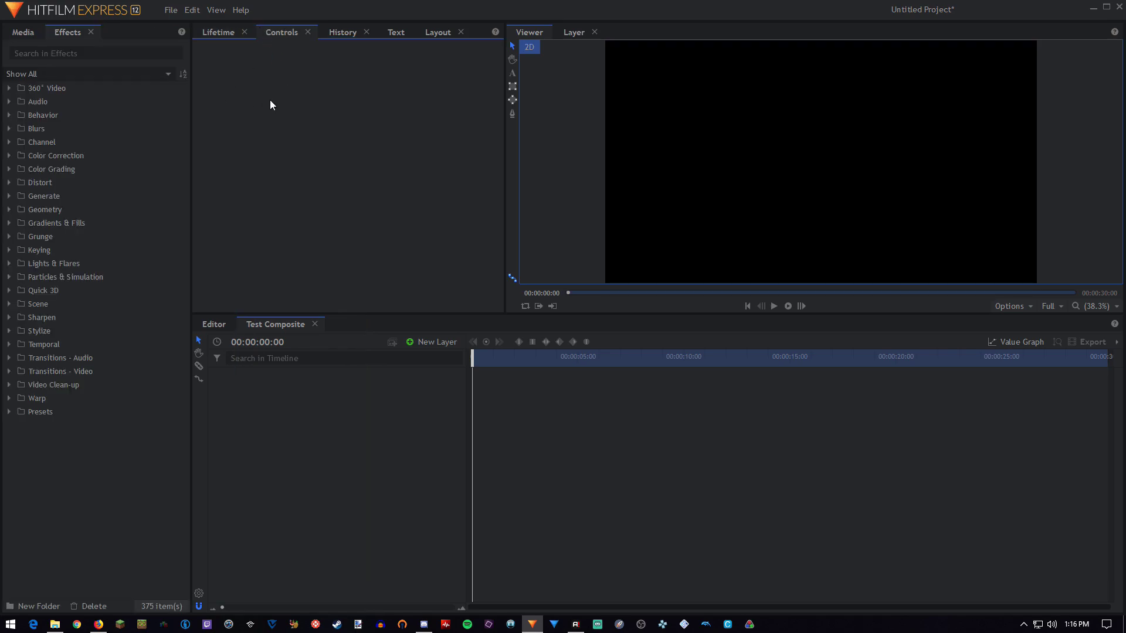
pyautogui.click(24, 32)
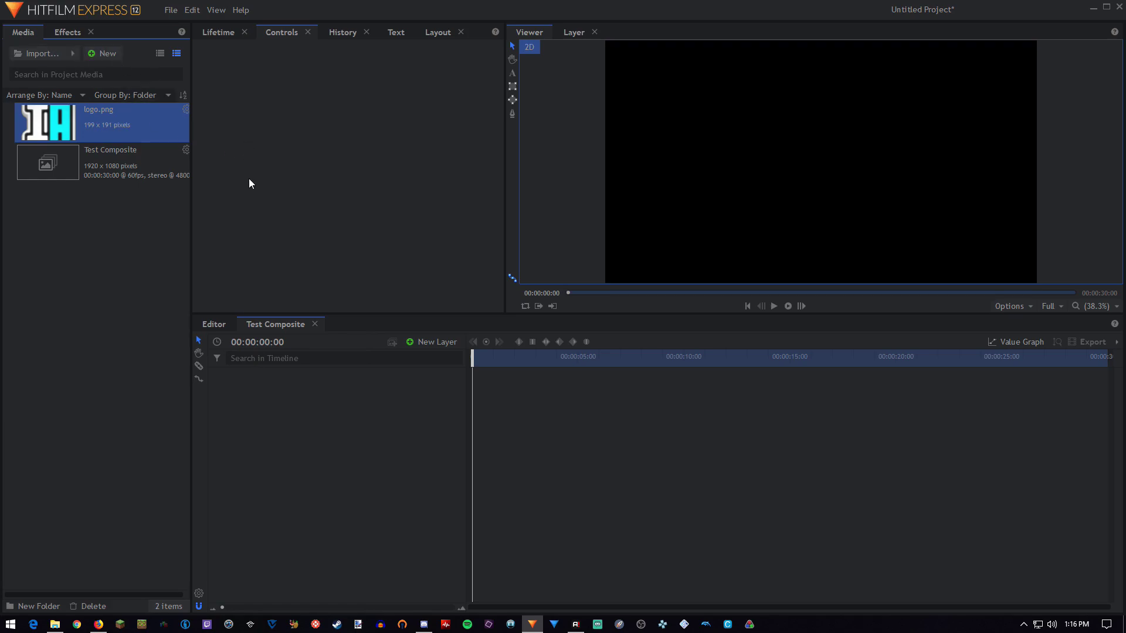
pyautogui.moveTo(191, 219); pyautogui.dragTo(200, 217)
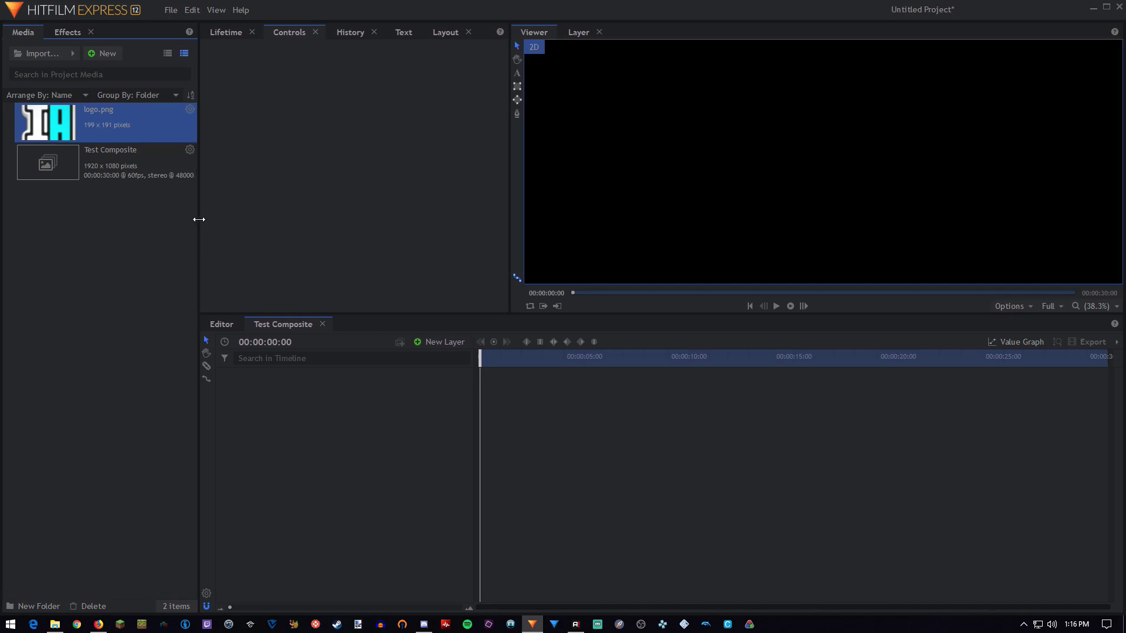
# - Add logo.png as a layer in Test Composite and show the viewer background as a checkerboard
pyautogui.moveTo(71, 112); pyautogui.dragTo(256, 402)
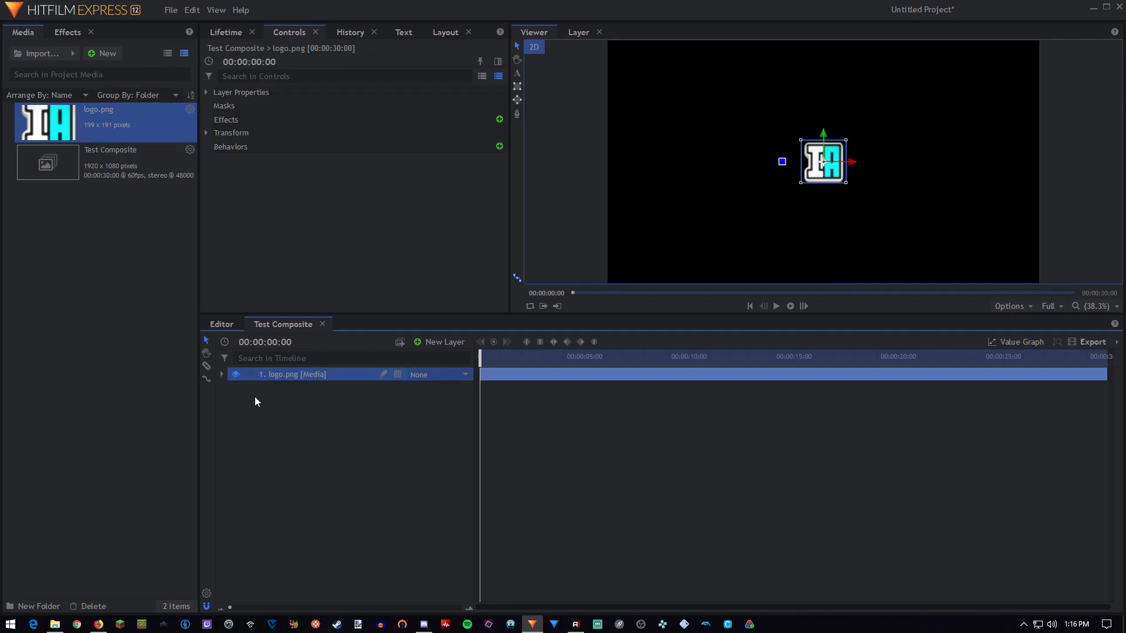
pyautogui.moveTo(631, 359); pyautogui.dragTo(277, 336)
pyautogui.click(1004, 305)
pyautogui.click(1015, 370)
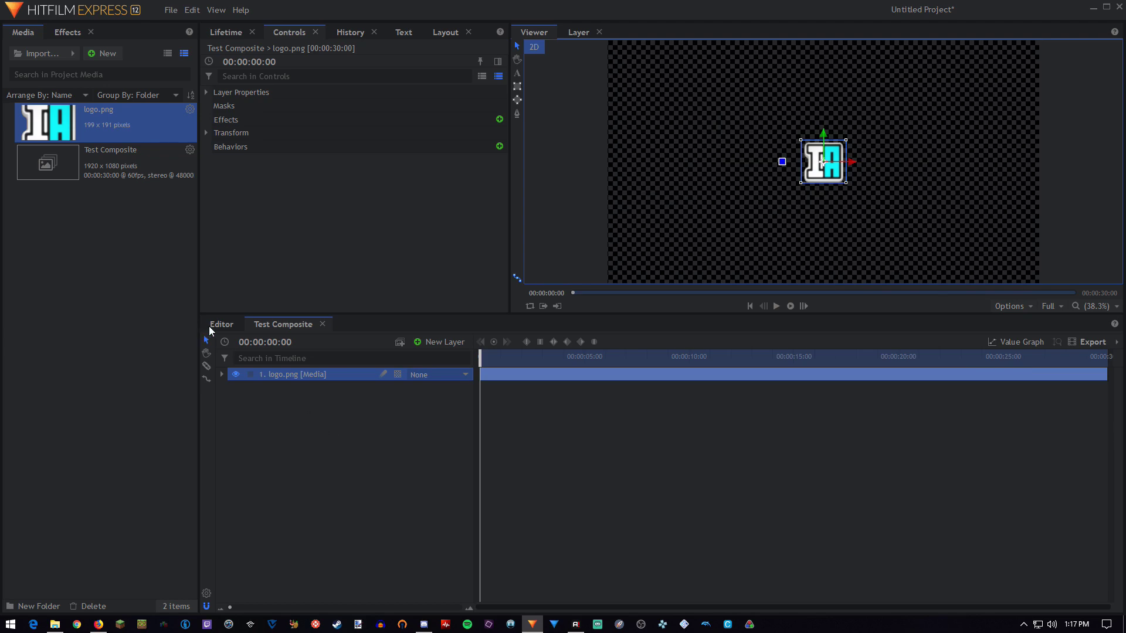
pyautogui.click(220, 379)
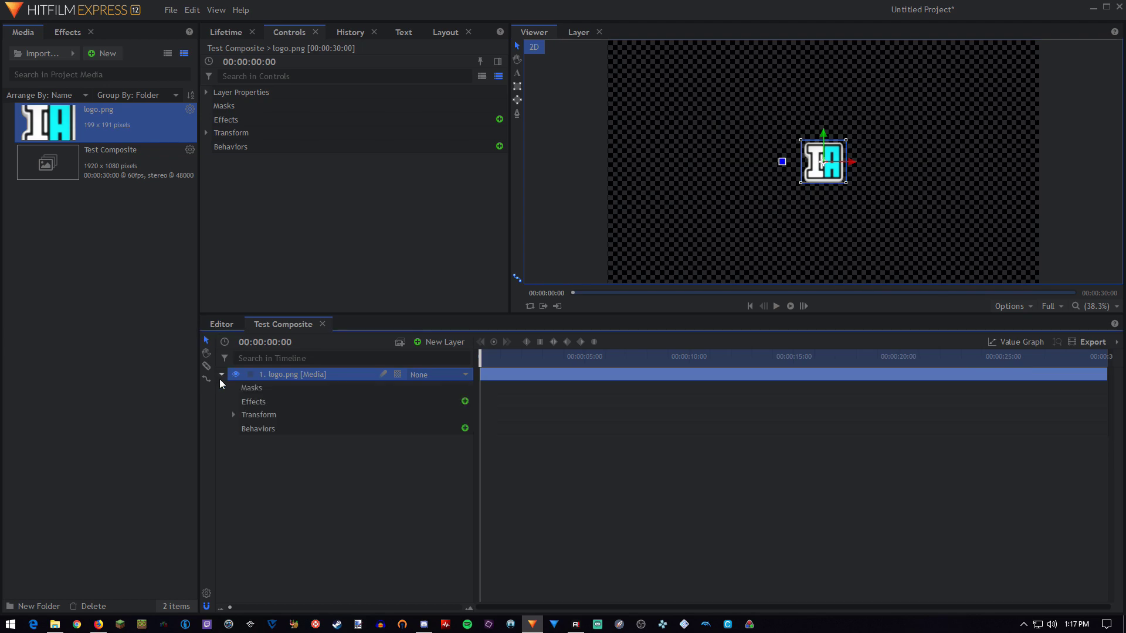
pyautogui.click(221, 379)
pyautogui.click(221, 379)
pyautogui.click(220, 379)
pyautogui.click(231, 324)
pyautogui.click(266, 324)
# - Import potato.png from the 1a Thumbnail folder into the project media
pyautogui.click(55, 625)
pyautogui.moveTo(670, 393); pyautogui.dragTo(147, 325)
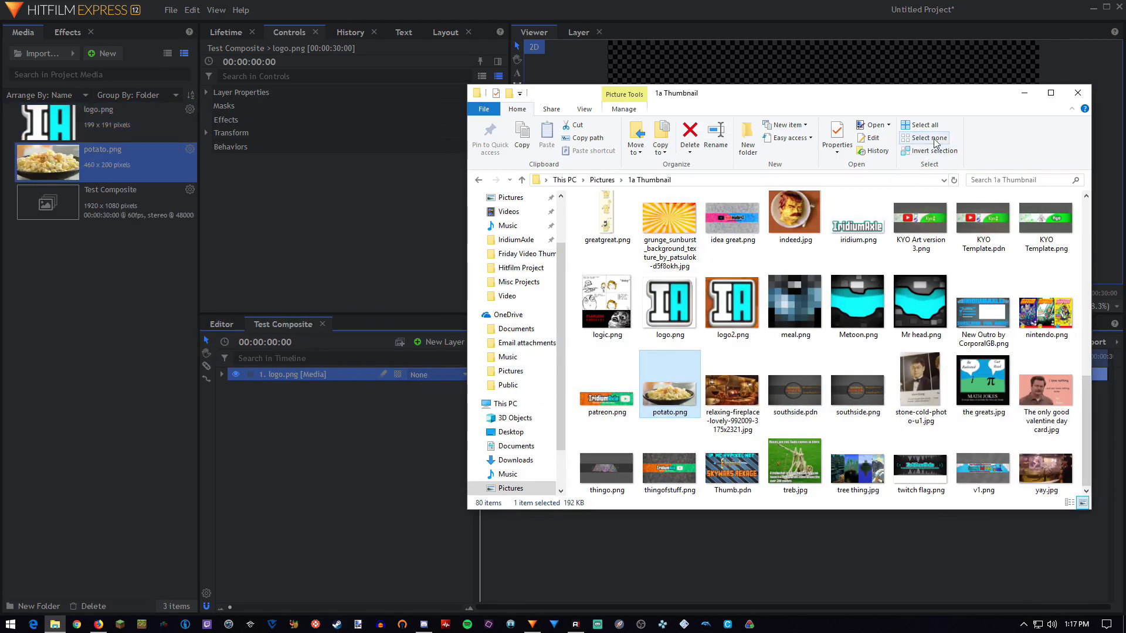
pyautogui.click(1024, 93)
# - Place potato.png on a layer beneath logo.png and enlarge it to fill the composite frame
pyautogui.moveTo(85, 169); pyautogui.dragTo(269, 403)
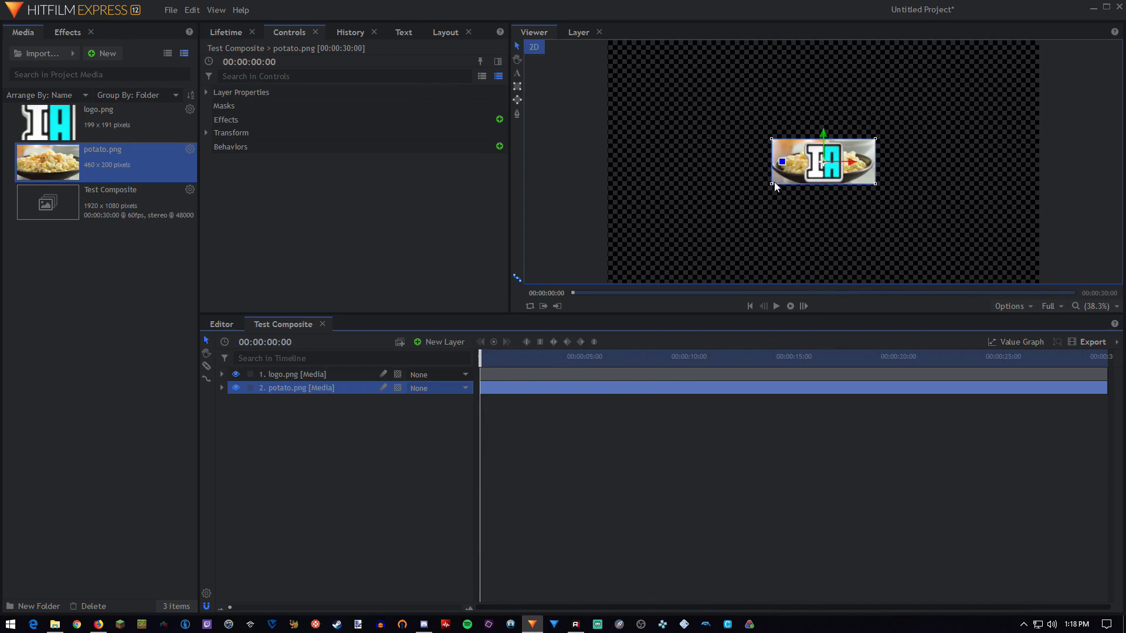
pyautogui.moveTo(771, 185); pyautogui.dragTo(521, 299)
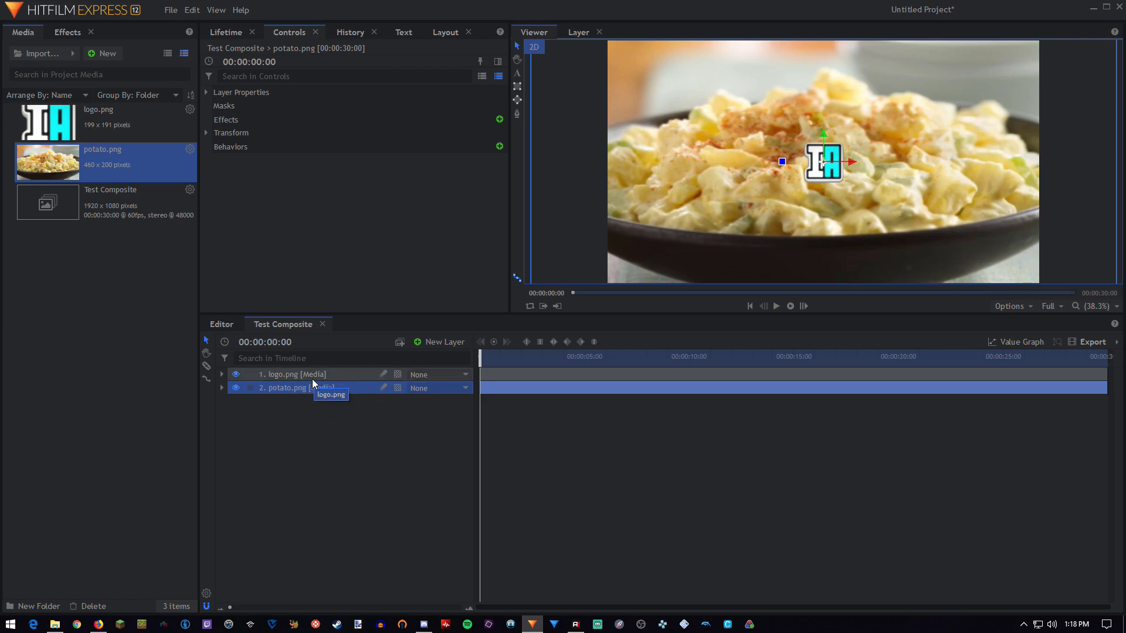
# - Try starting the logo.png layer slightly later, preview it, and return the layer to the timeline start
pyautogui.moveTo(498, 372); pyautogui.dragTo(586, 385)
pyautogui.moveTo(547, 359); pyautogui.dragTo(565, 359)
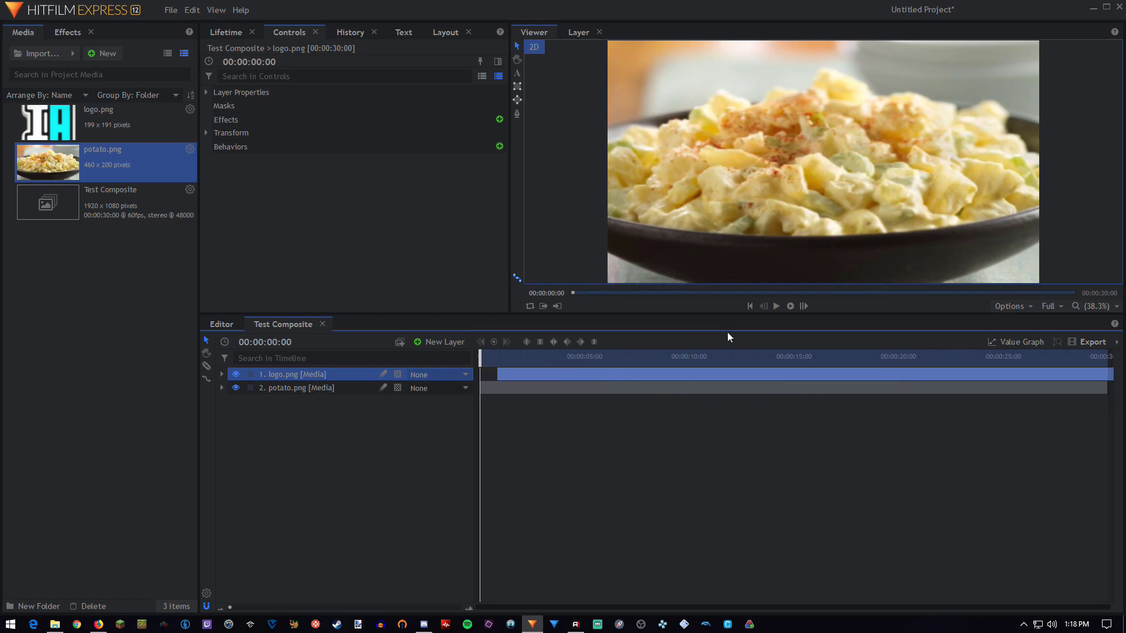
pyautogui.click(777, 304)
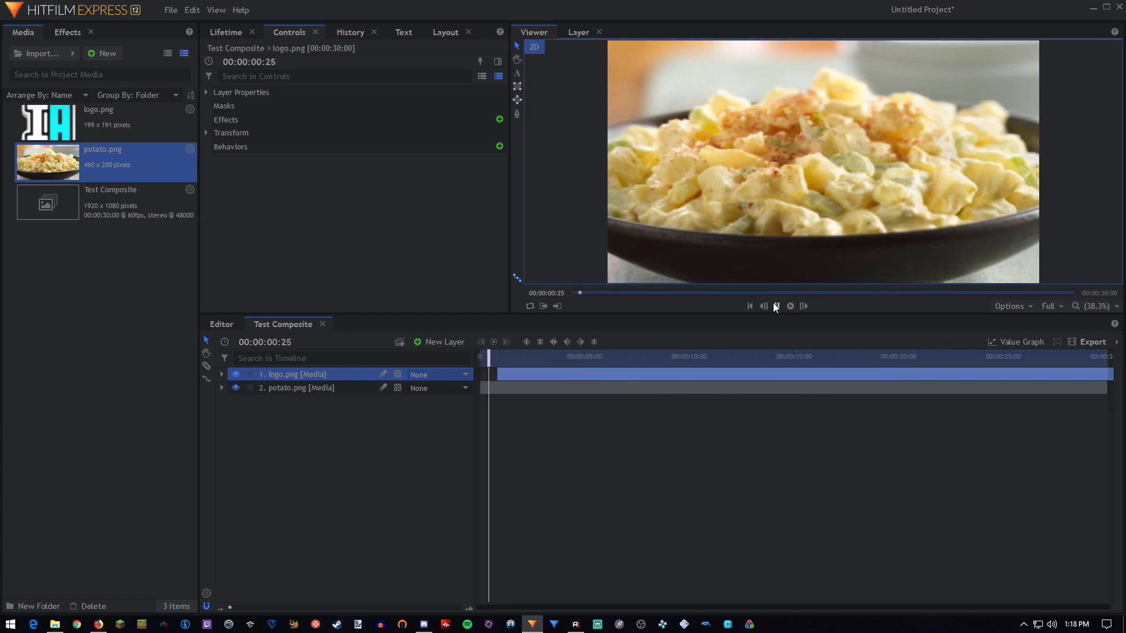
pyautogui.click(776, 305)
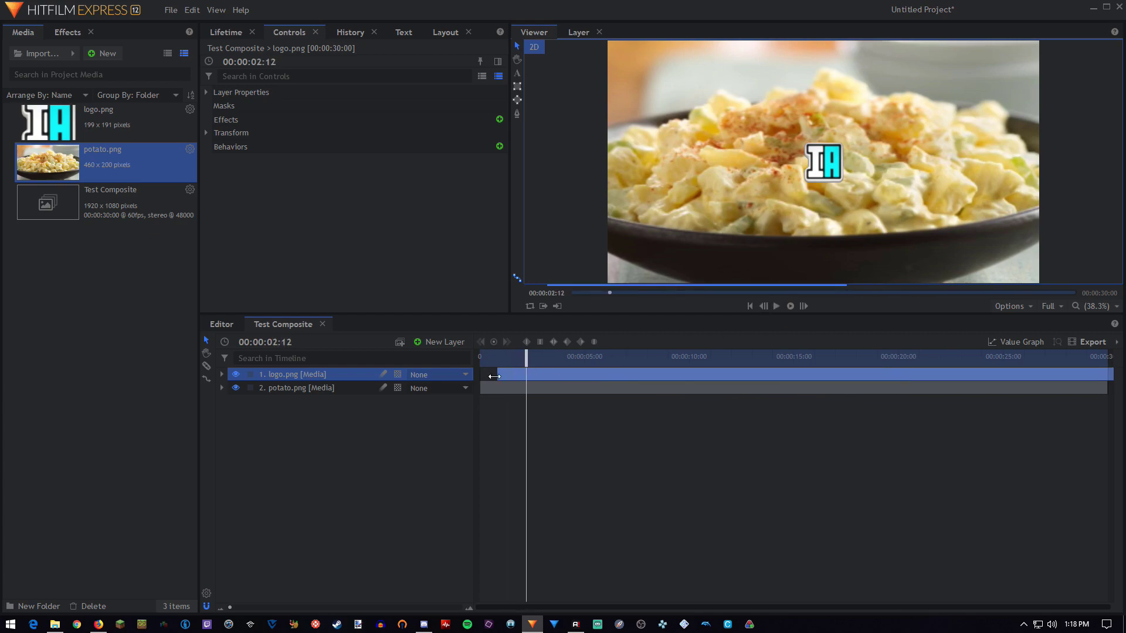
pyautogui.moveTo(540, 375); pyautogui.dragTo(525, 376)
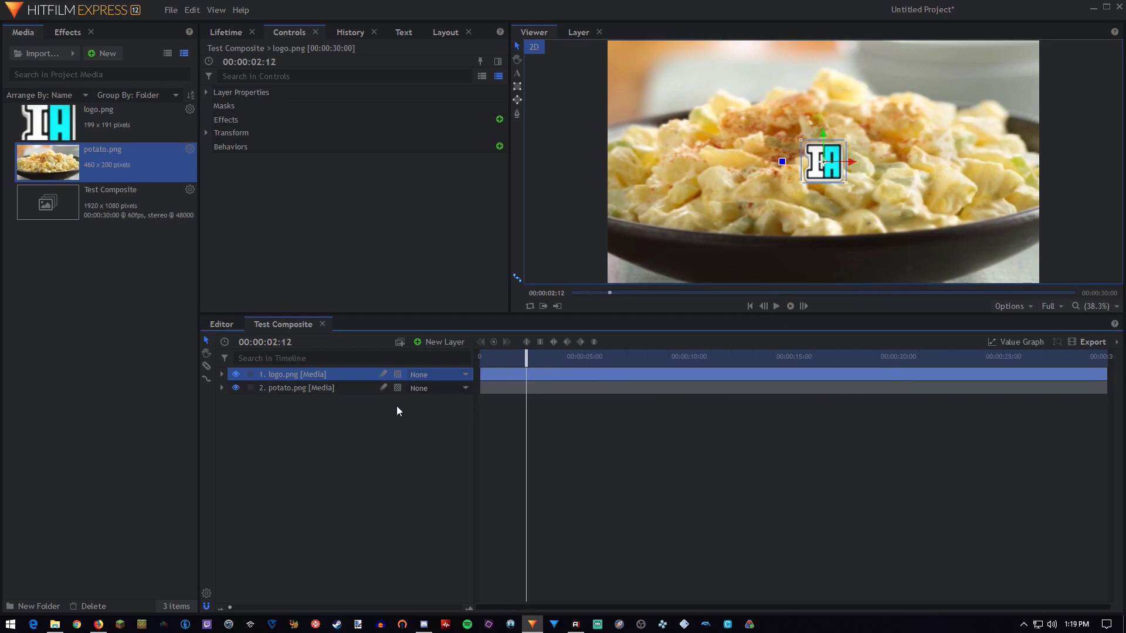
# - Expand the logo.png layer's Transform properties and add an Opacity keyframe at 00:00:00:00
pyautogui.click(221, 376)
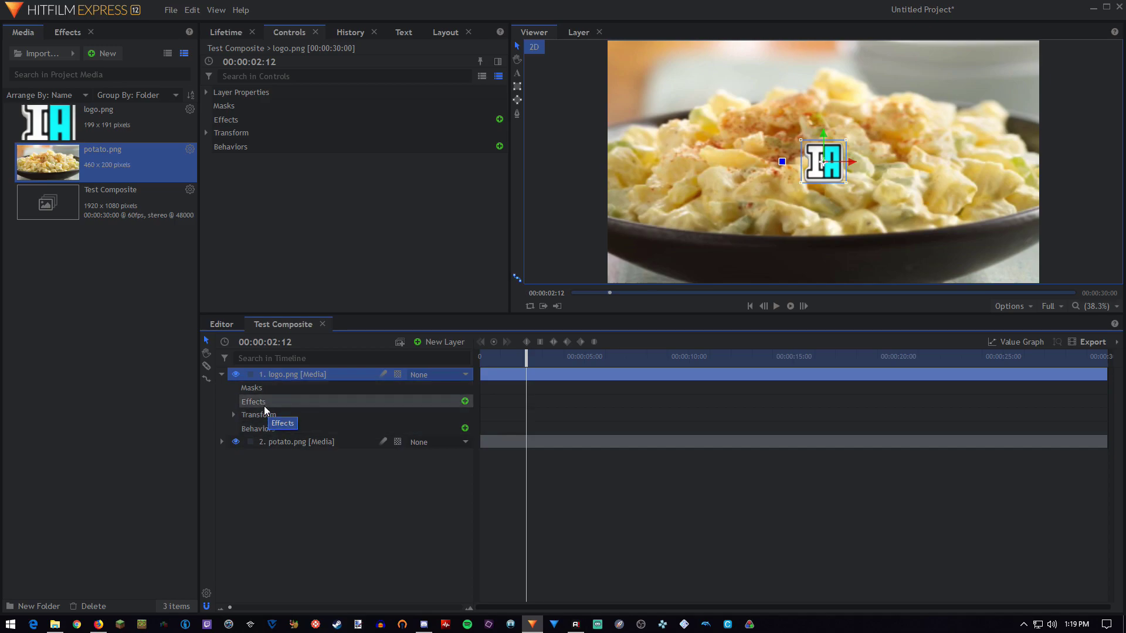
pyautogui.click(234, 416)
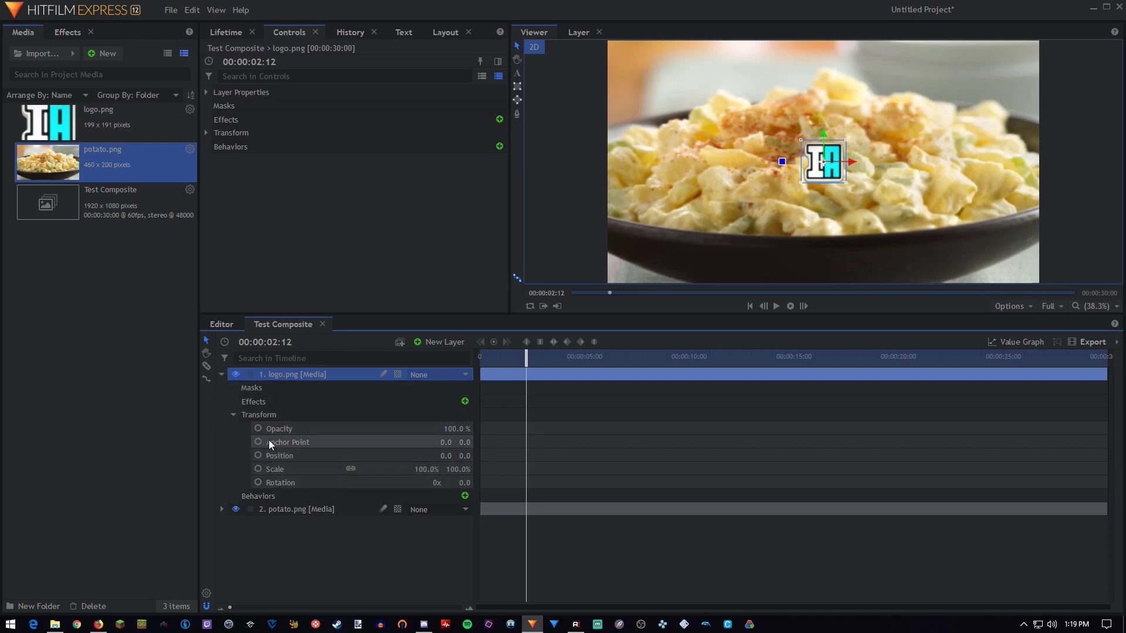
pyautogui.moveTo(503, 355); pyautogui.dragTo(325, 363)
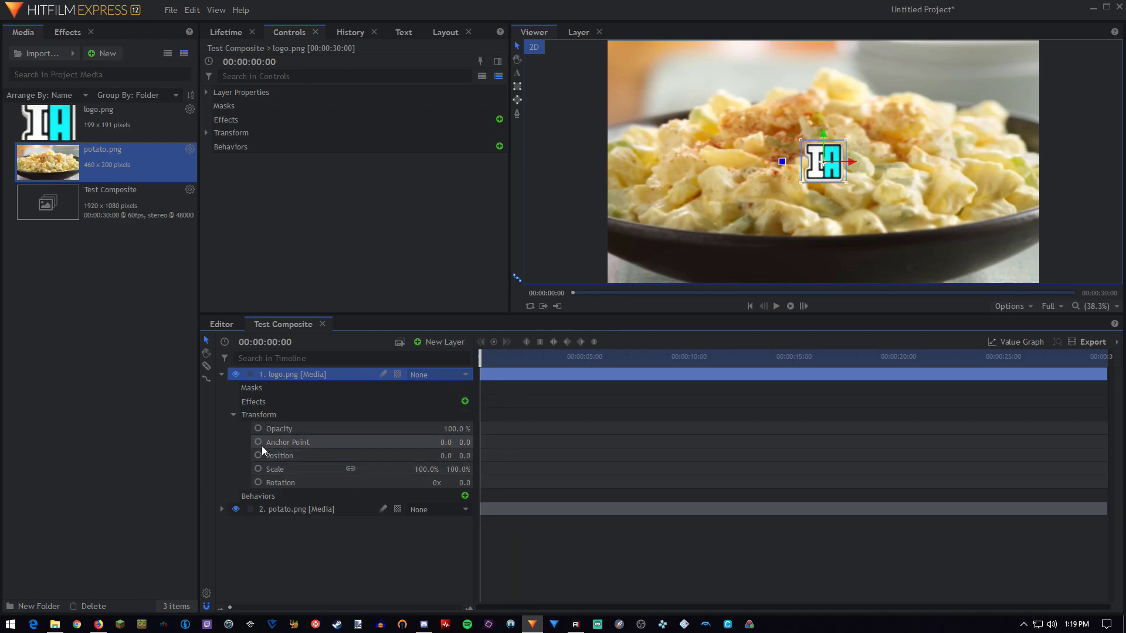
pyautogui.click(258, 428)
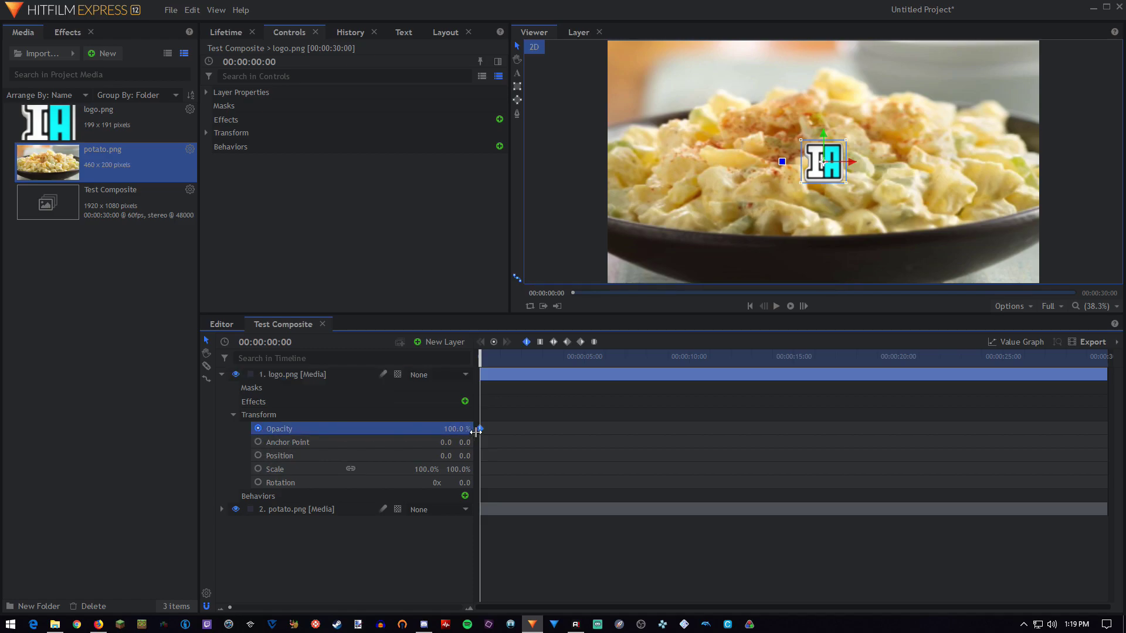
# - Animate the logo's opacity from 0% at 00:00:00:00 to 100% at 00:00:00:25
pyautogui.scroll(5, 498, 432)
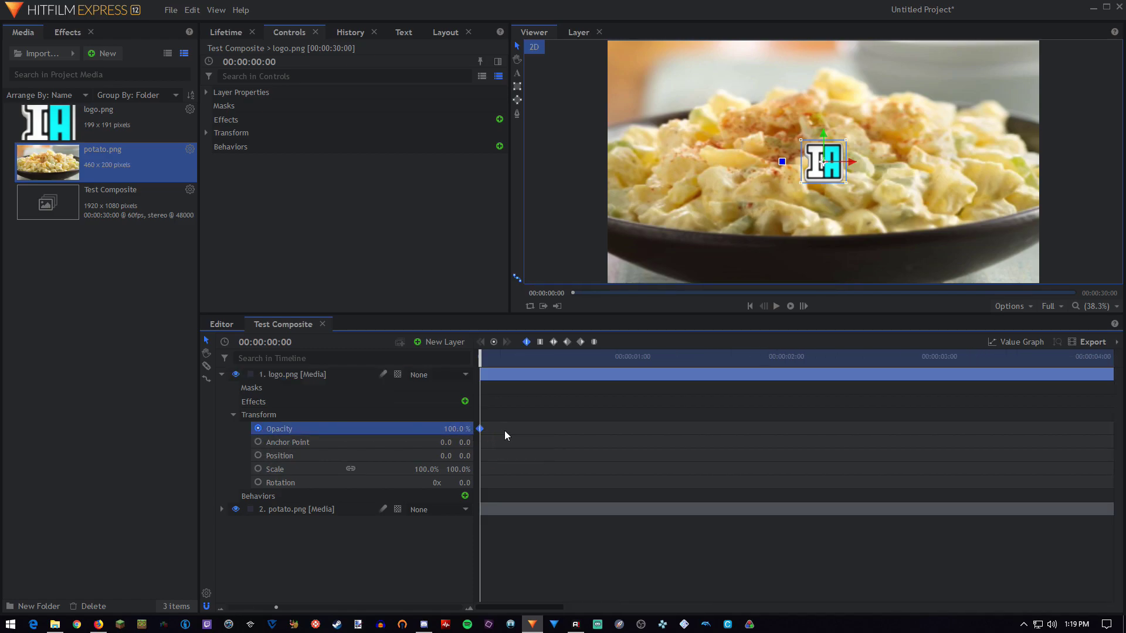
pyautogui.scroll(-5, 504, 431)
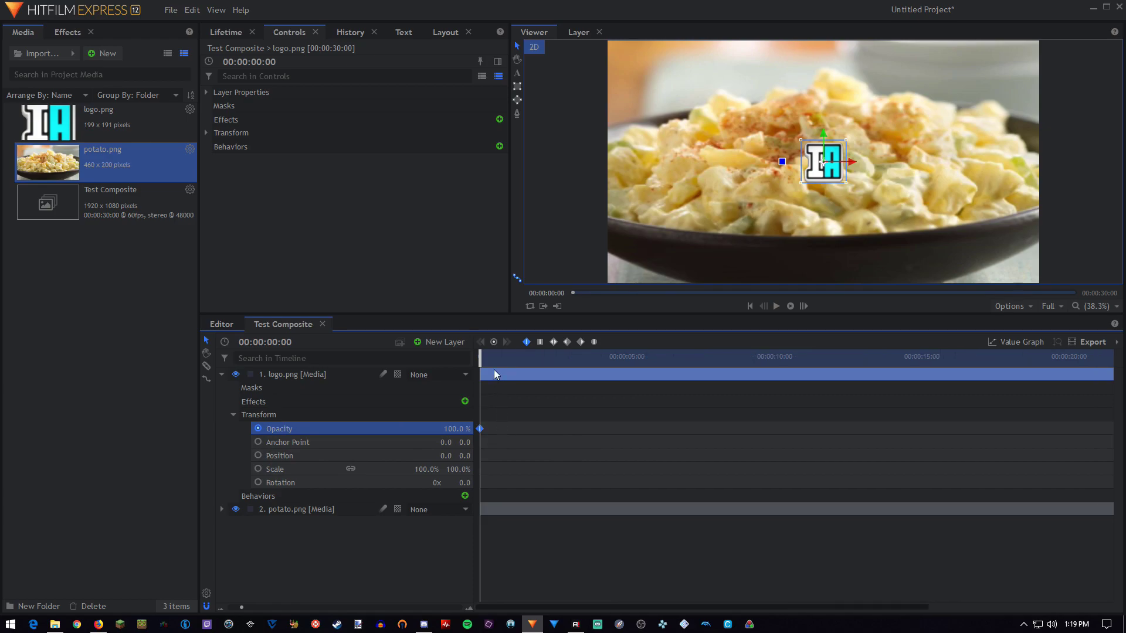
pyautogui.moveTo(488, 362); pyautogui.dragTo(498, 363)
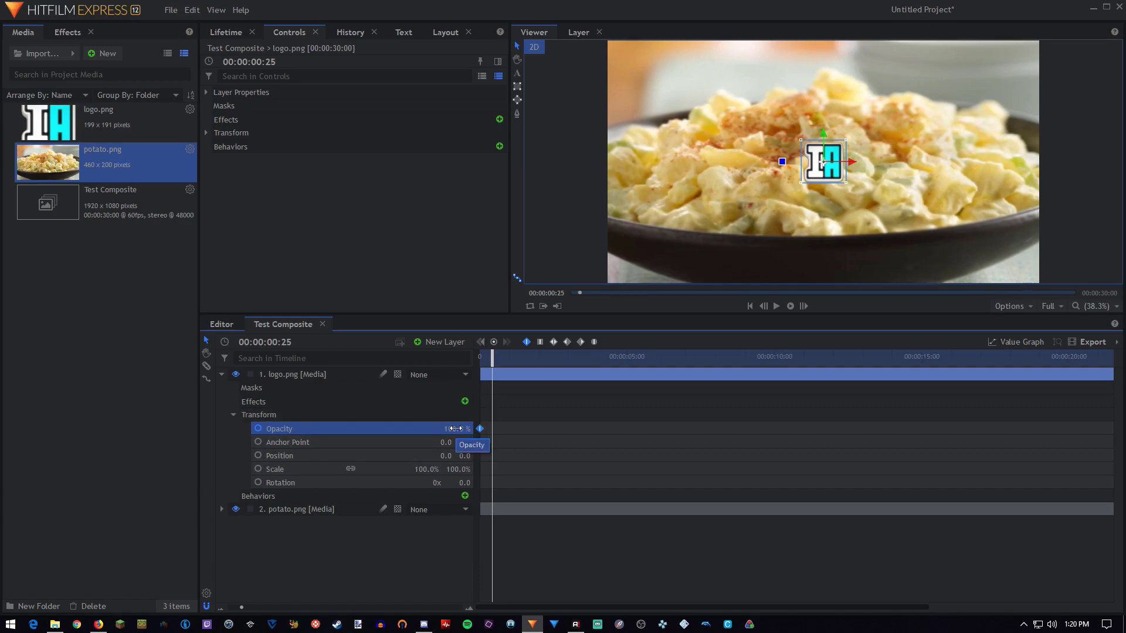
pyautogui.moveTo(457, 429); pyautogui.dragTo(466, 428)
pyautogui.moveTo(482, 354); pyautogui.dragTo(477, 354)
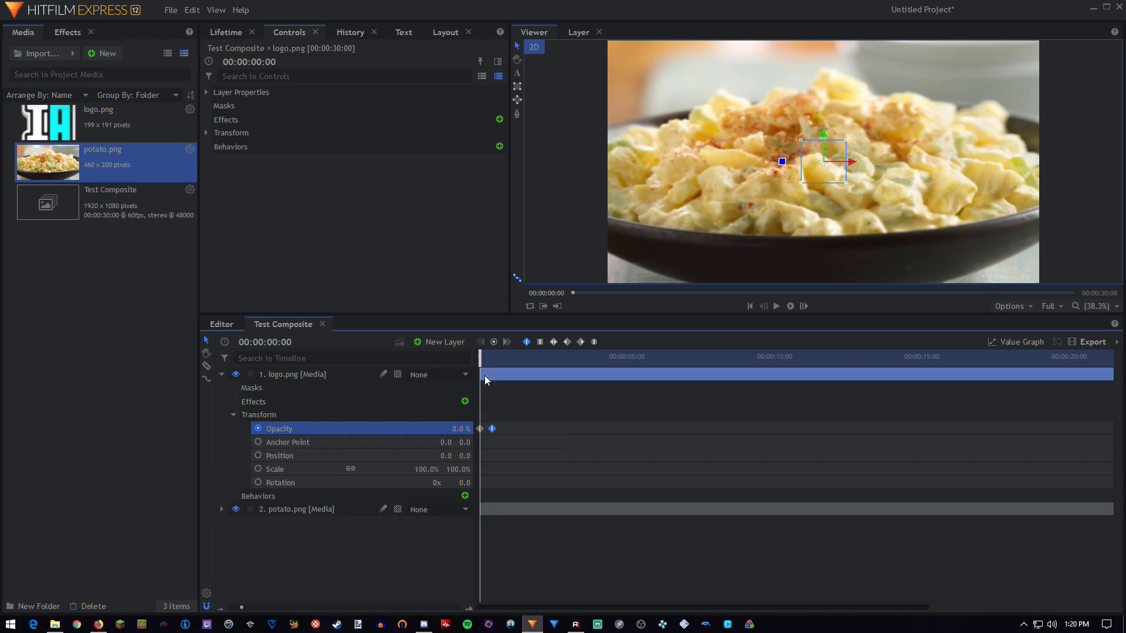
# - Preview the logo's fade-in from the start of the composite
pyautogui.moveTo(480, 356)
pyautogui.mouseDown()
pyautogui.moveTo(500, 356)
pyautogui.moveTo(477, 355)
pyautogui.mouseUp()
pyautogui.click(776, 305)
pyautogui.click(776, 306)
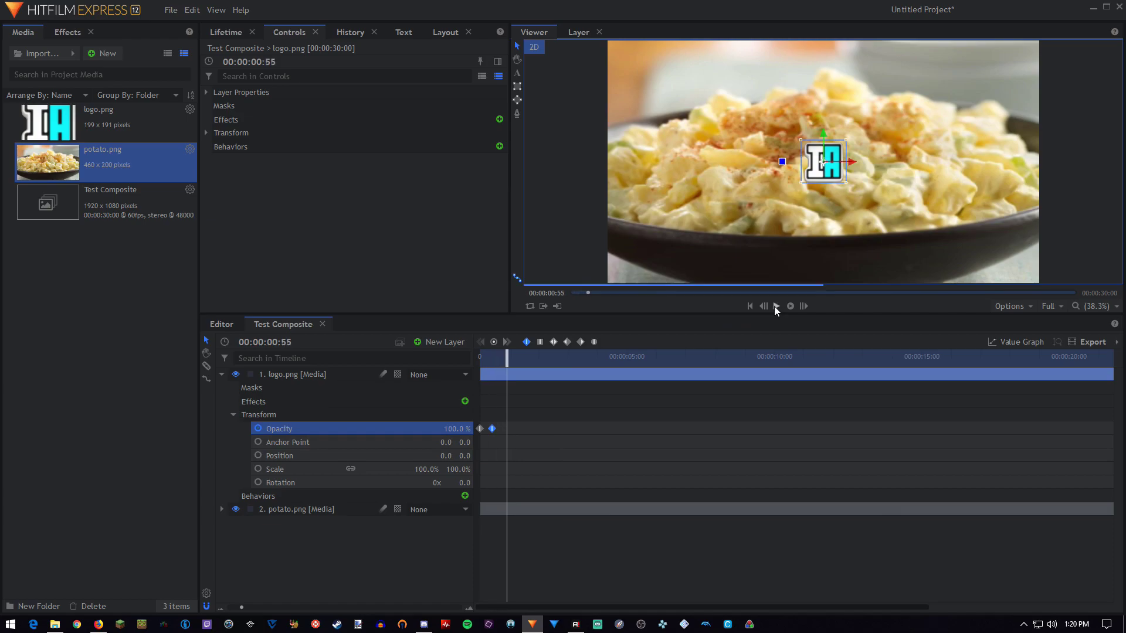
# - Scale the logo.png layer uniformly to 245%
pyautogui.moveTo(487, 355); pyautogui.dragTo(479, 356)
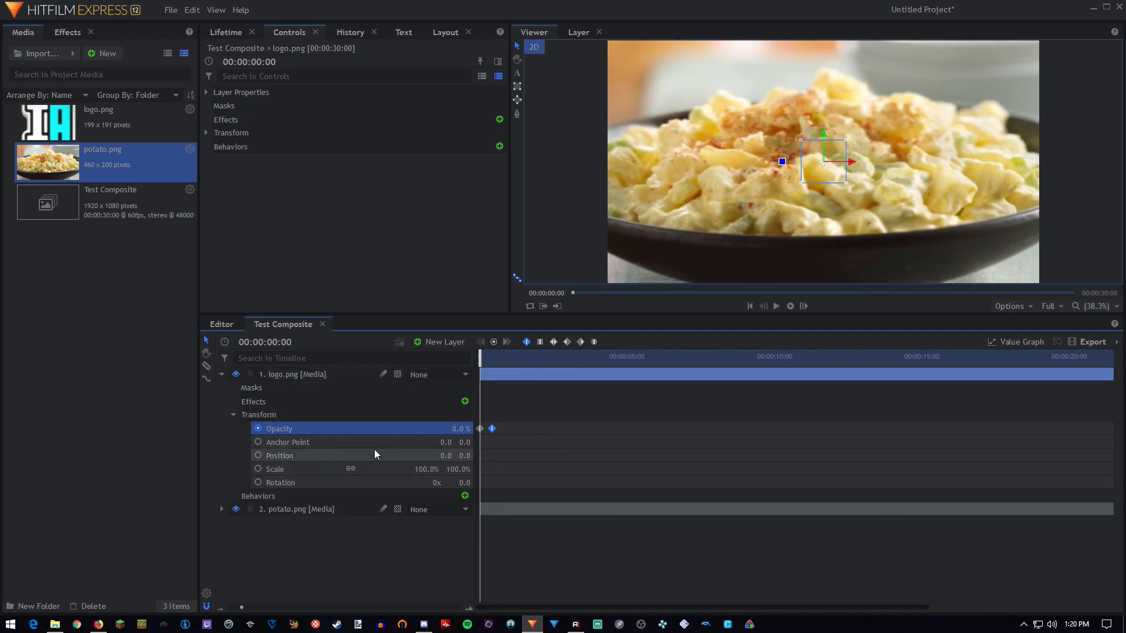
pyautogui.moveTo(418, 472); pyautogui.dragTo(565, 389)
# - Try shifting the enlarged logo horizontally to about -506 at 00:00:00:25, and undo the move
pyautogui.moveTo(480, 356); pyautogui.dragTo(494, 377)
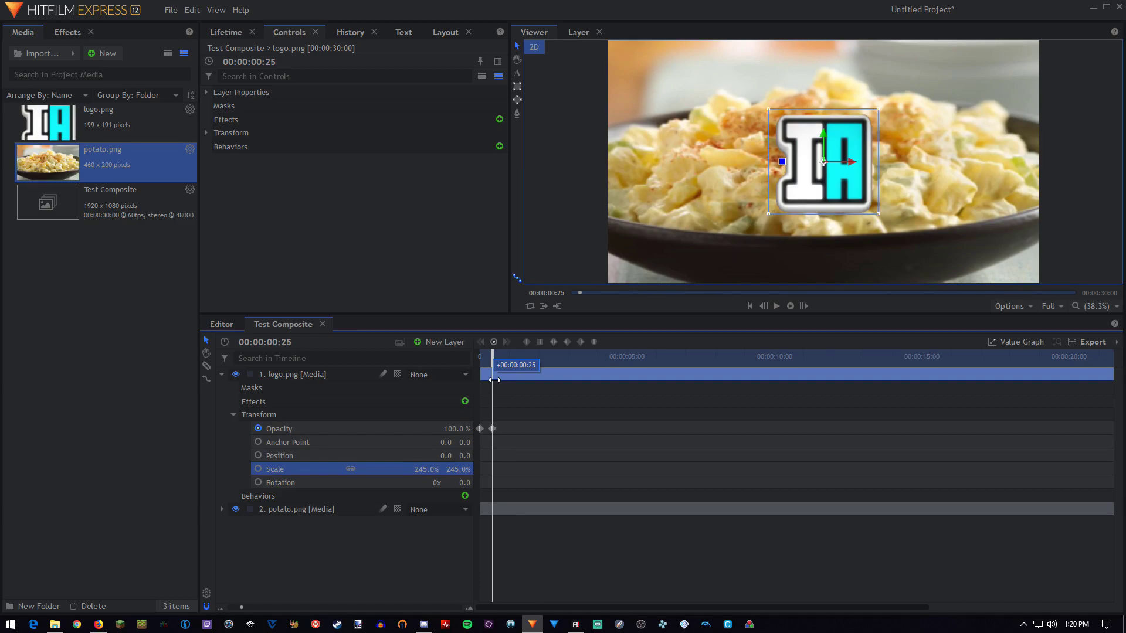
pyautogui.moveTo(842, 162); pyautogui.dragTo(735, 164)
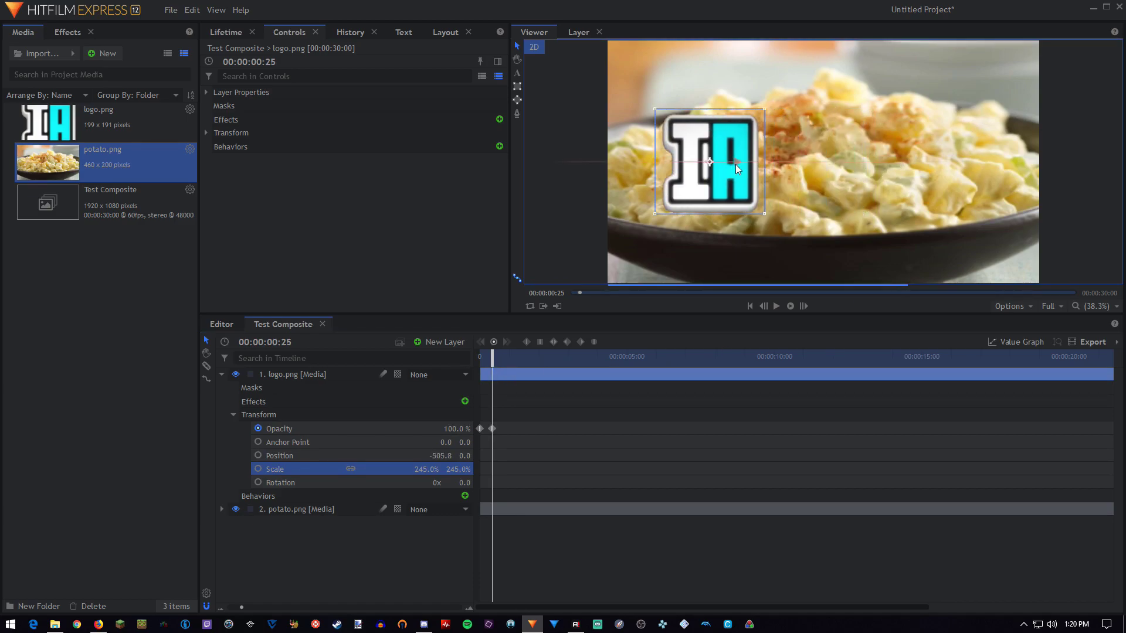
pyautogui.hotkey('ctrl', 'z')
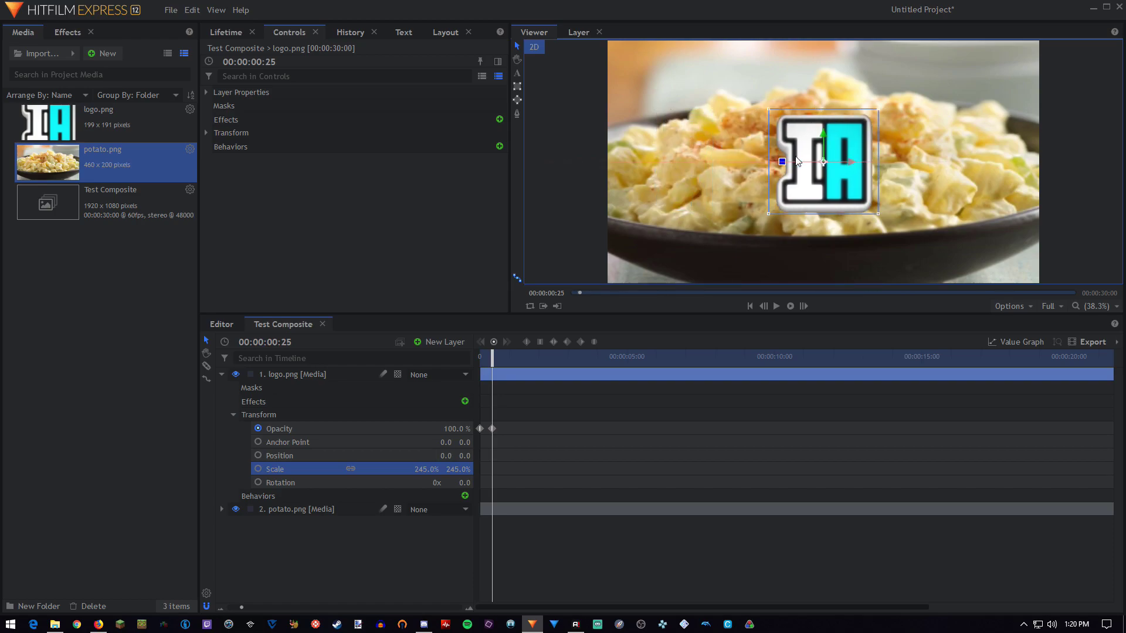
# - Add a Scale keyframe to the logo at 00:00:01:21, scrub around it, and return the playhead exactly to it
pyautogui.moveTo(492, 359); pyautogui.dragTo(521, 361)
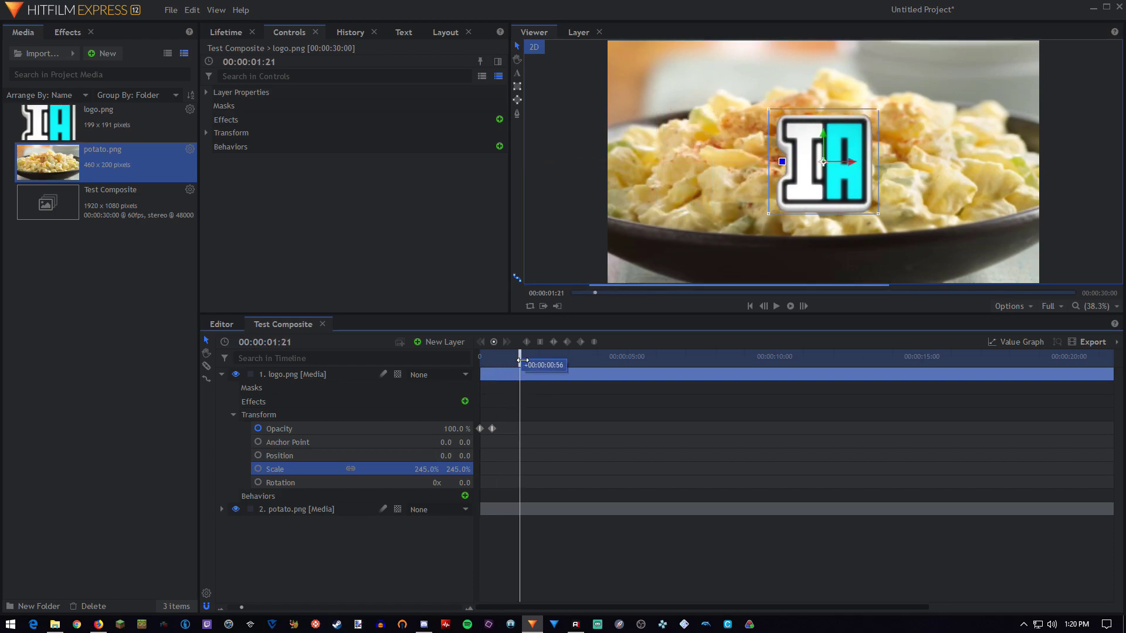
pyautogui.click(258, 469)
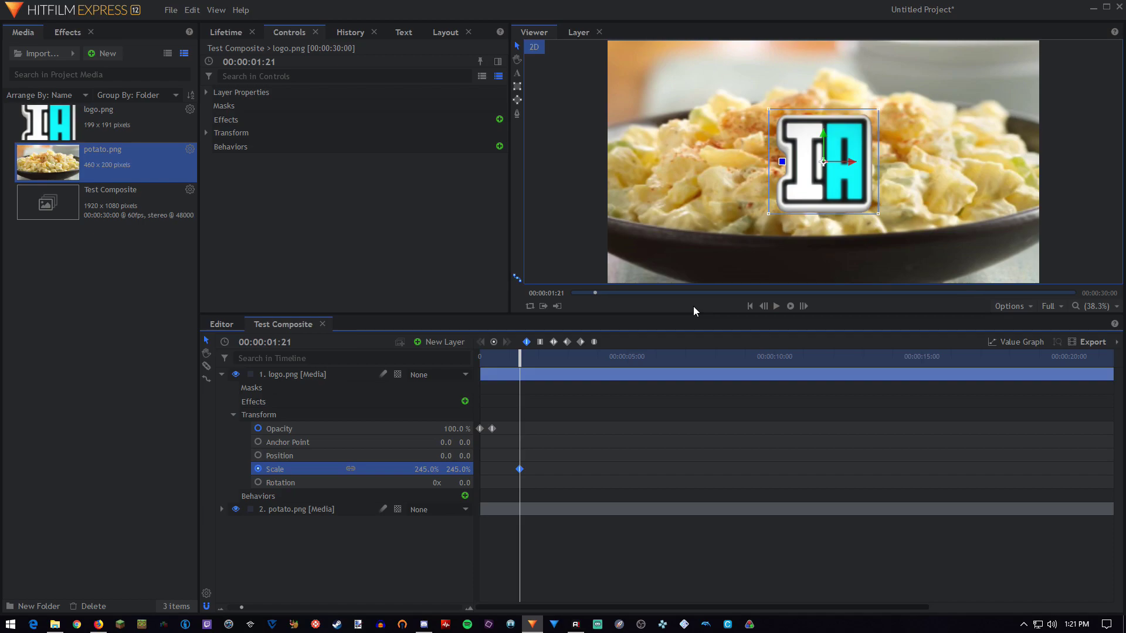
pyautogui.moveTo(522, 367); pyautogui.dragTo(427, 374)
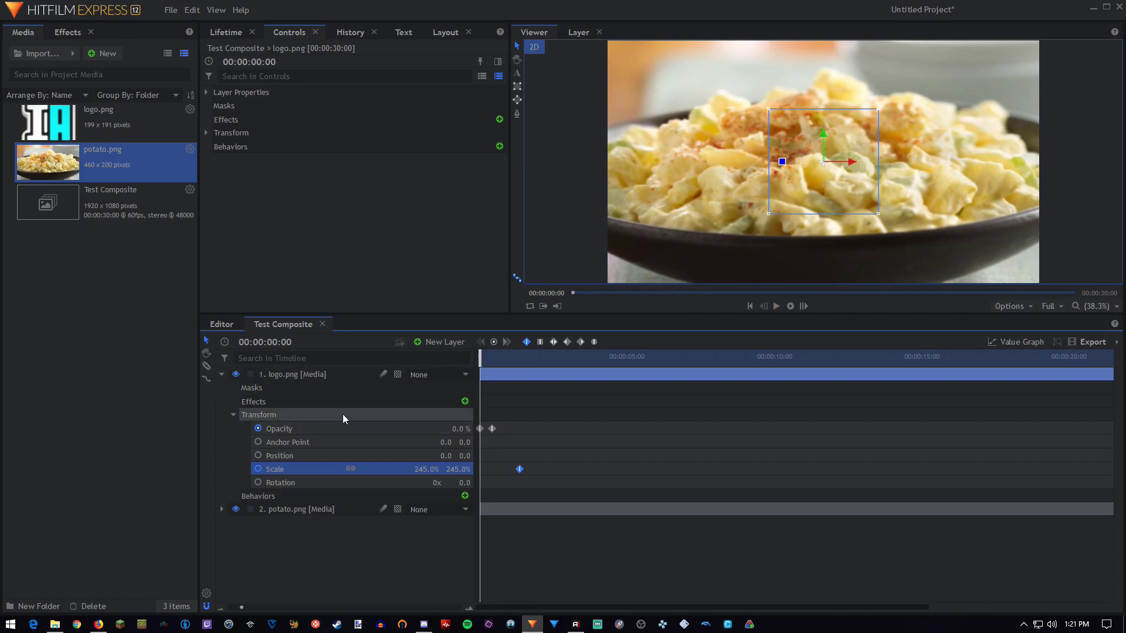
pyautogui.moveTo(481, 359); pyautogui.dragTo(521, 370)
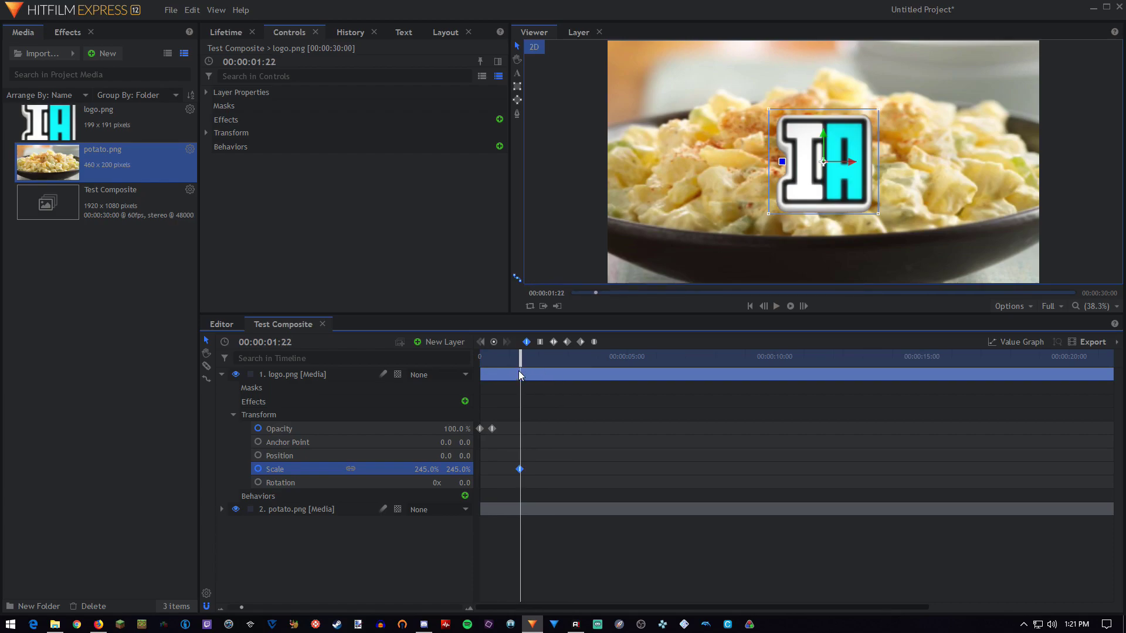
pyautogui.press('Left')
pyautogui.press('Right')
pyautogui.press('Left')
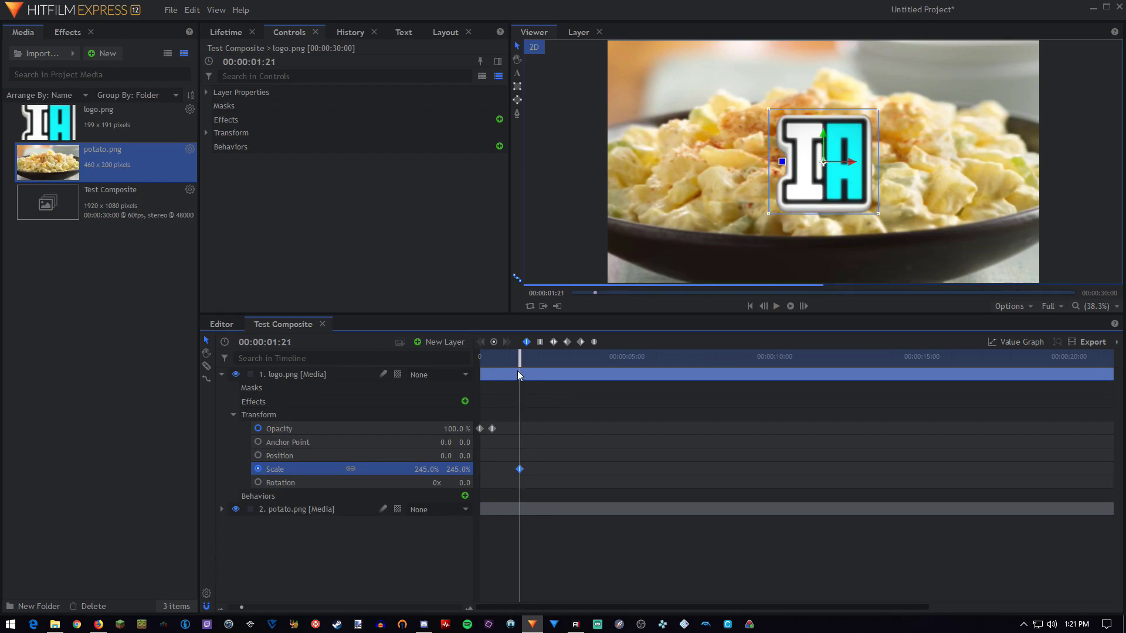
pyautogui.moveTo(516, 472)
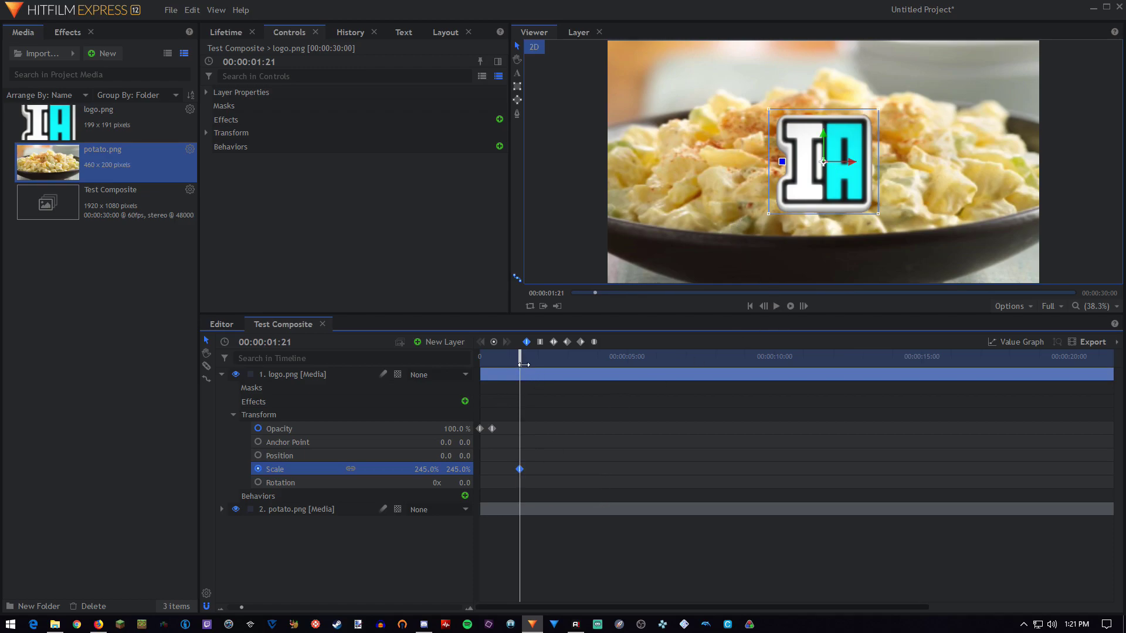
# - Delete the logo's Scale keyframe at 00:00:01:21
pyautogui.moveTo(523, 361)
pyautogui.mouseDown()
pyautogui.moveTo(557, 362)
pyautogui.moveTo(538, 361)
pyautogui.mouseUp()
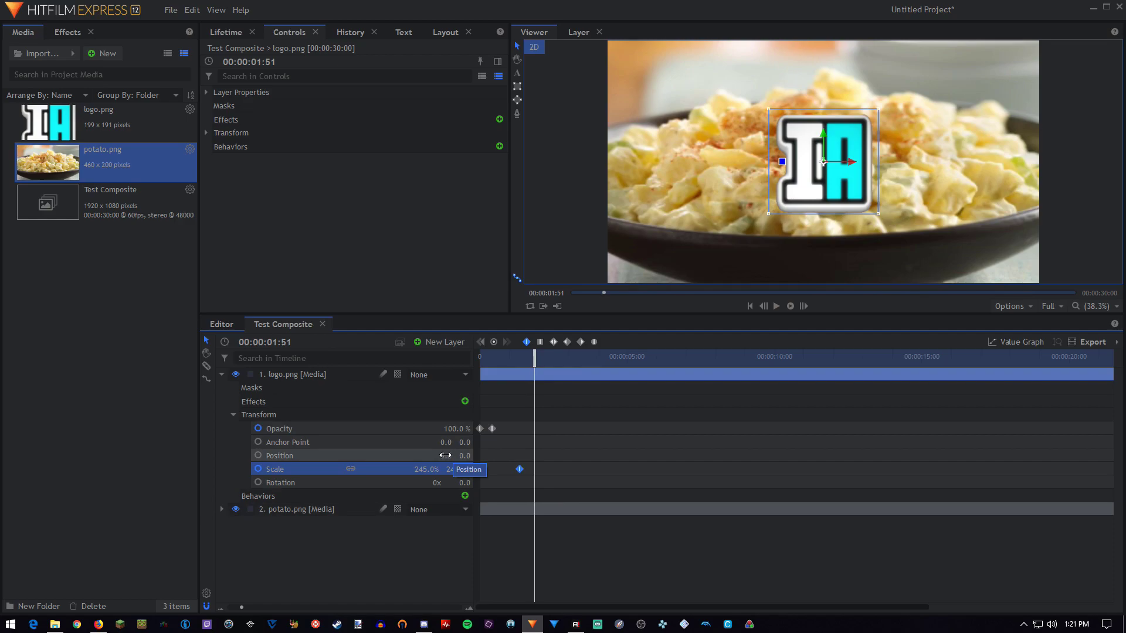
pyautogui.moveTo(516, 357); pyautogui.dragTo(538, 359)
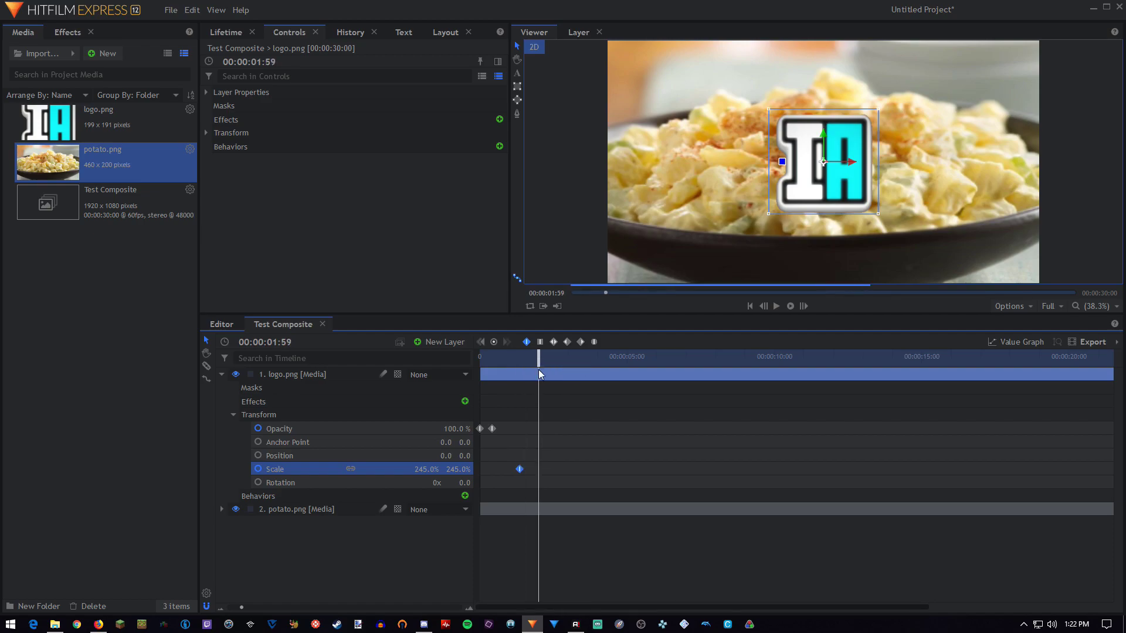
pyautogui.rightClick(519, 469)
pyautogui.click(529, 527)
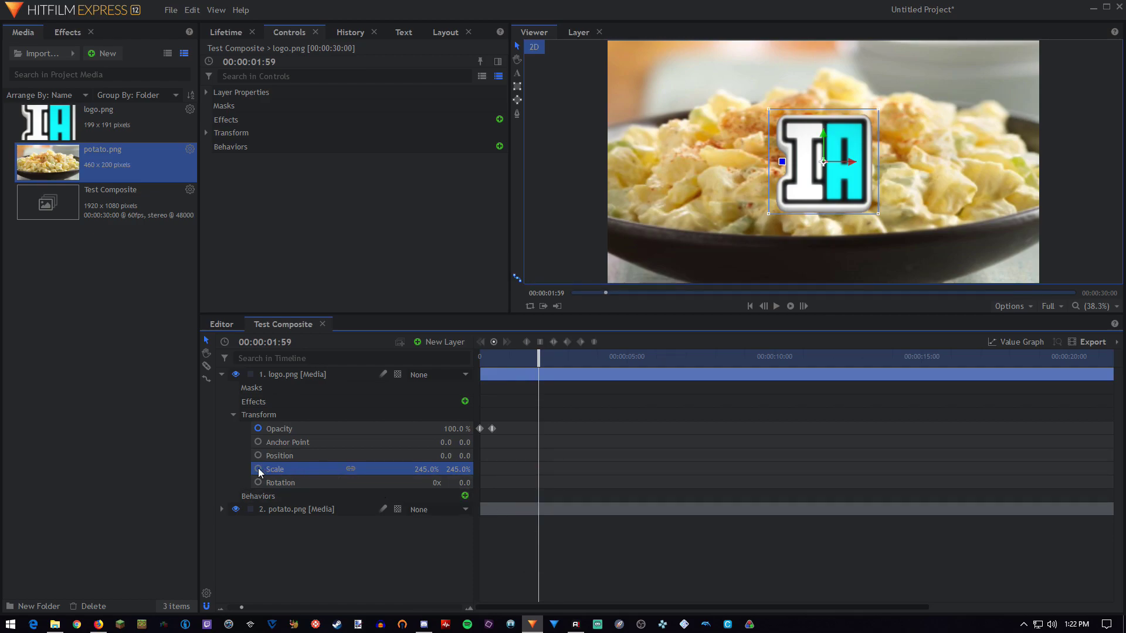
# - Animate the logo's Position with keyframes, from 0.0 at 00:00:01:21 to a horizontal value of -460 at 00:00:01:51
pyautogui.click(520, 358)
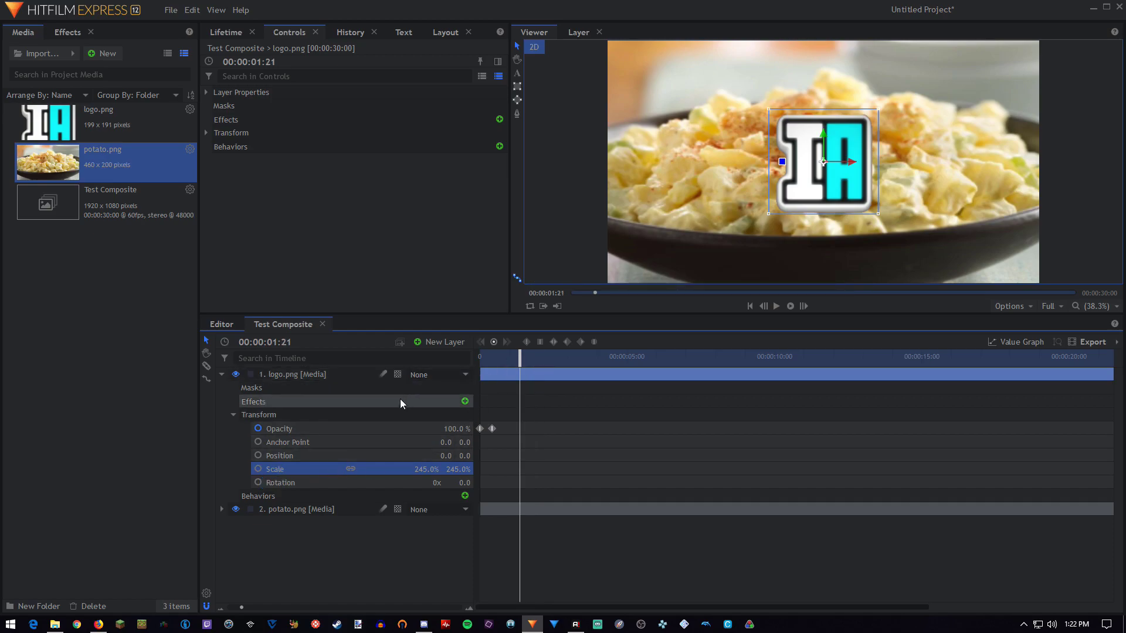
pyautogui.click(258, 455)
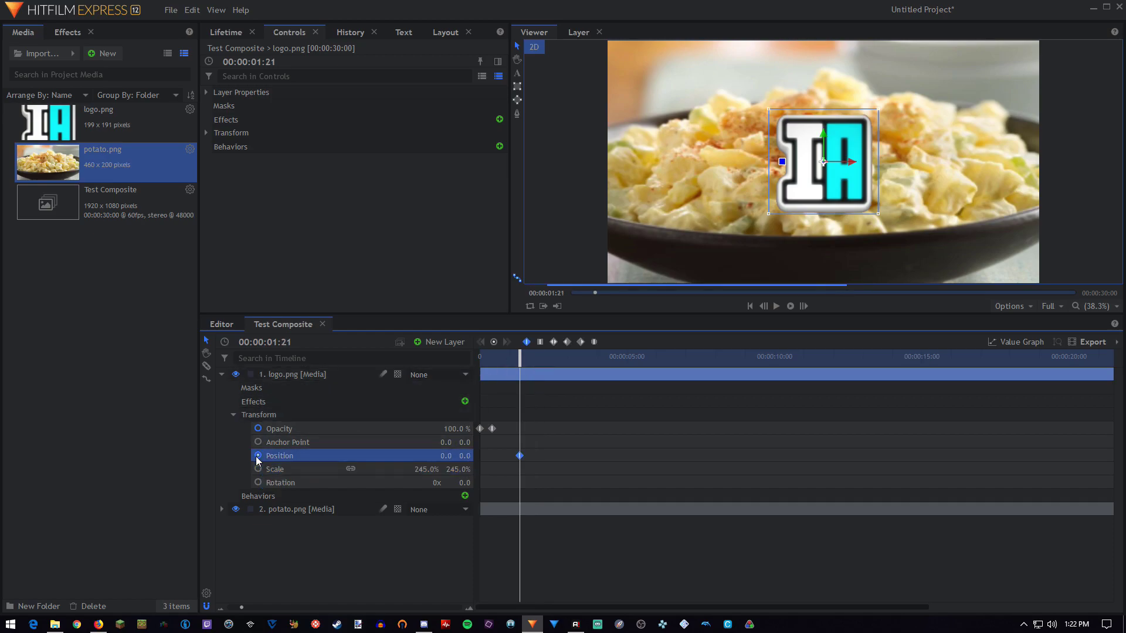
pyautogui.moveTo(519, 367)
pyautogui.mouseDown()
pyautogui.moveTo(543, 367)
pyautogui.moveTo(532, 369)
pyautogui.mouseUp()
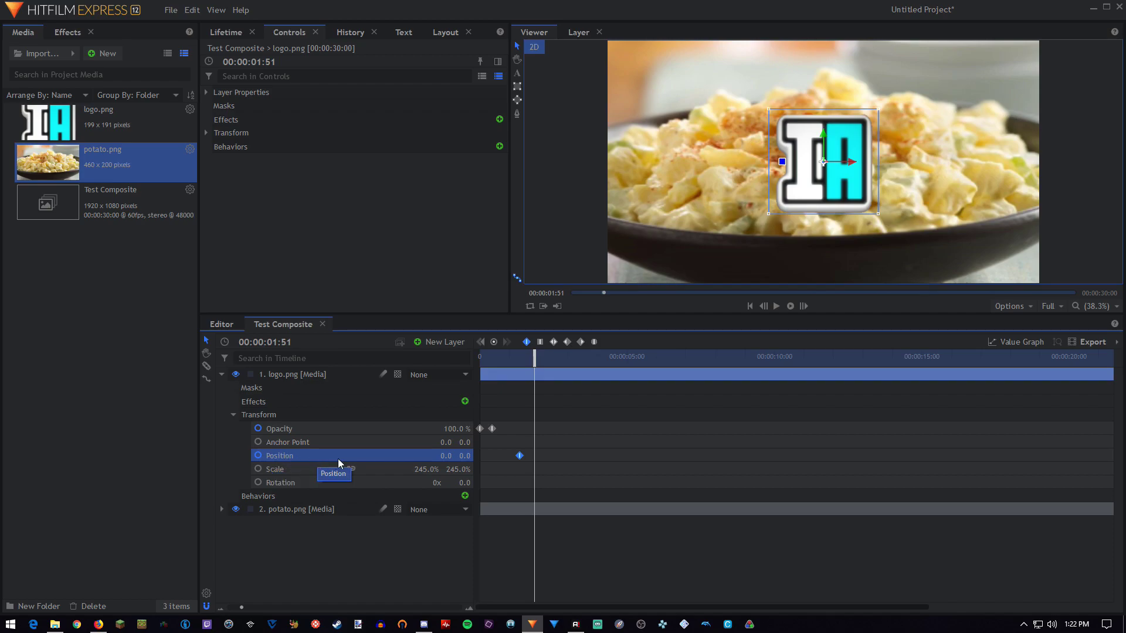
pyautogui.moveTo(447, 455); pyautogui.dragTo(175, 456)
pyautogui.click(443, 456)
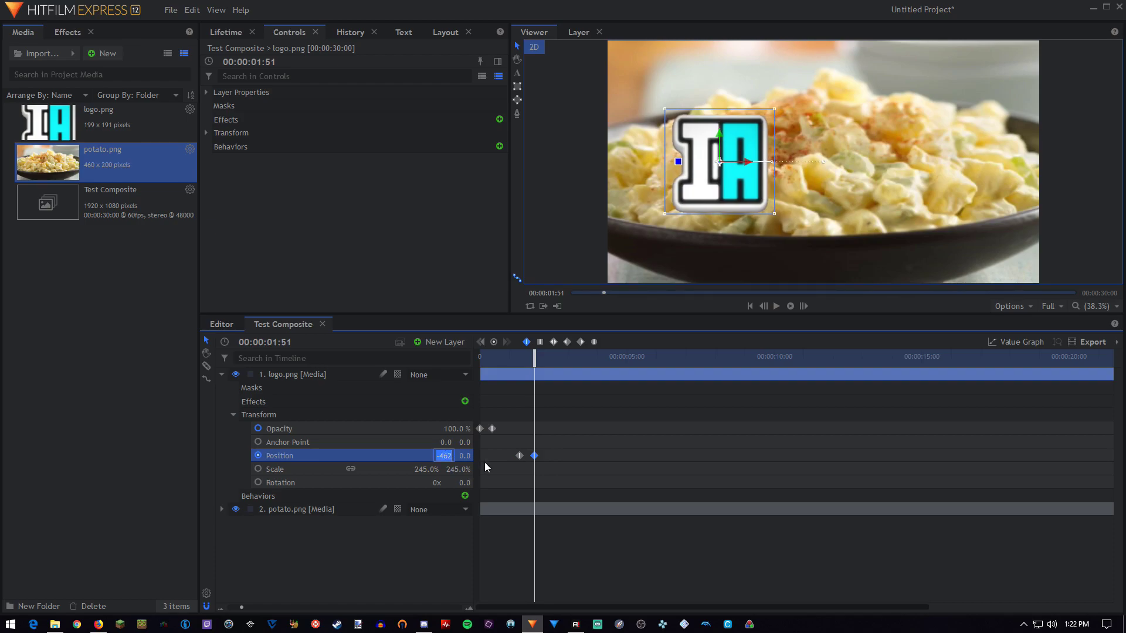
pyautogui.write('-45')
pyautogui.write('0')
pyautogui.press('Return')
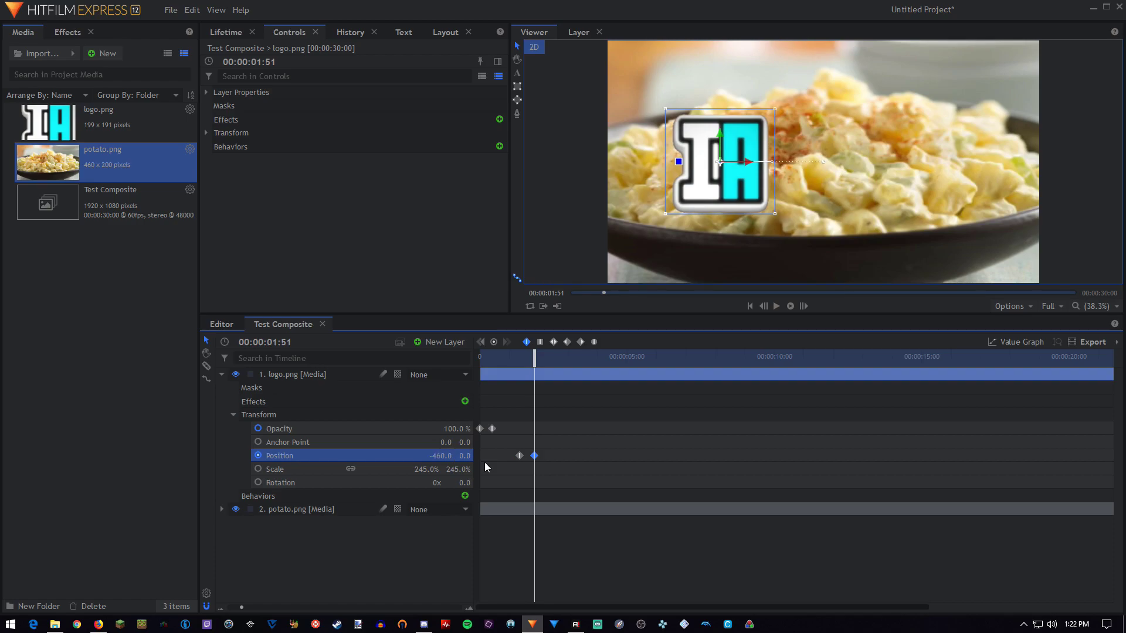
# - Play the composite from the start to preview the logo's fade-in and sideways movement
pyautogui.moveTo(500, 365); pyautogui.dragTo(400, 359)
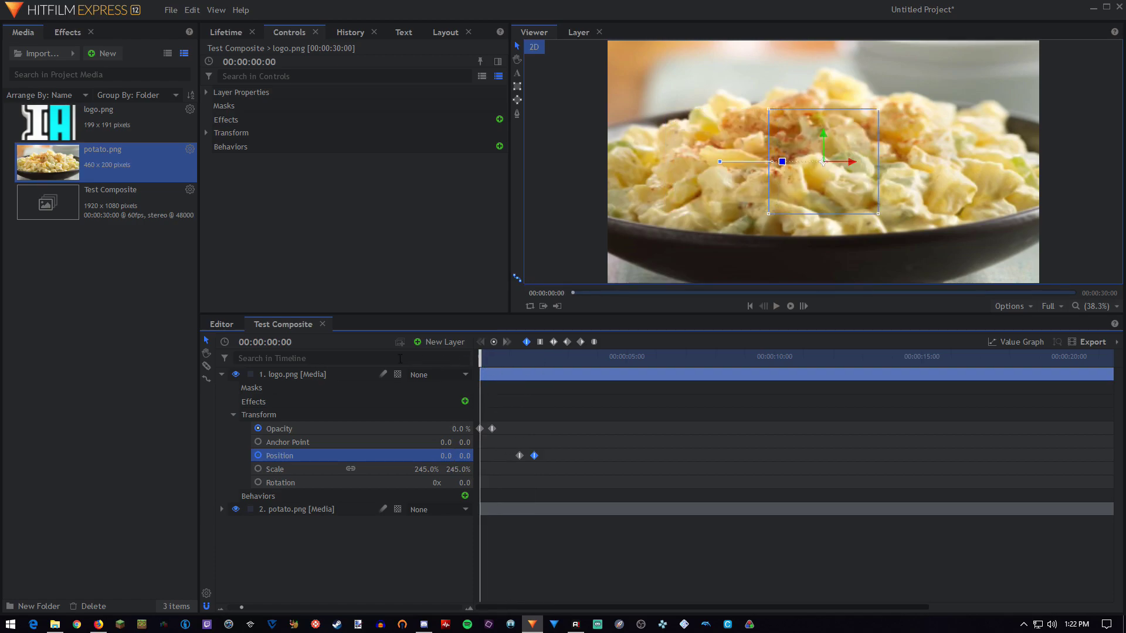
pyautogui.click(776, 306)
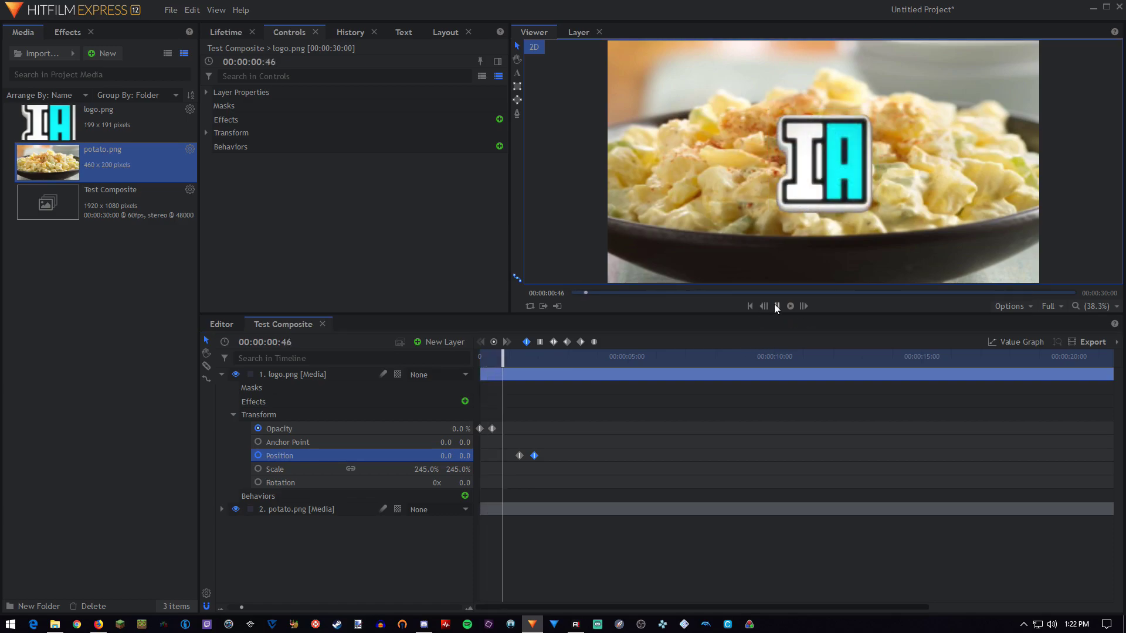
pyautogui.click(775, 306)
pyautogui.moveTo(519, 359)
pyautogui.mouseDown()
pyautogui.moveTo(537, 360)
pyautogui.moveTo(514, 359)
pyautogui.mouseUp()
# - Set both of the logo's Position keyframes to Smooth interpolation and preview the movement from the start
pyautogui.moveTo(578, 425); pyautogui.dragTo(513, 490)
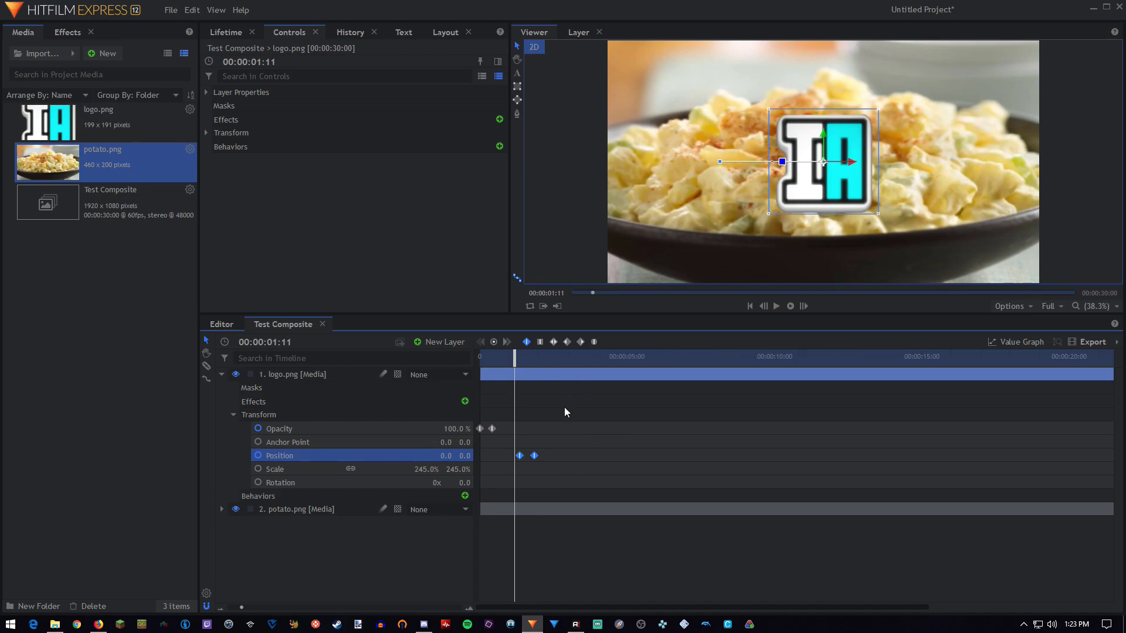
pyautogui.moveTo(554, 440); pyautogui.dragTo(525, 474)
pyautogui.click(553, 342)
pyautogui.moveTo(495, 357); pyautogui.dragTo(444, 362)
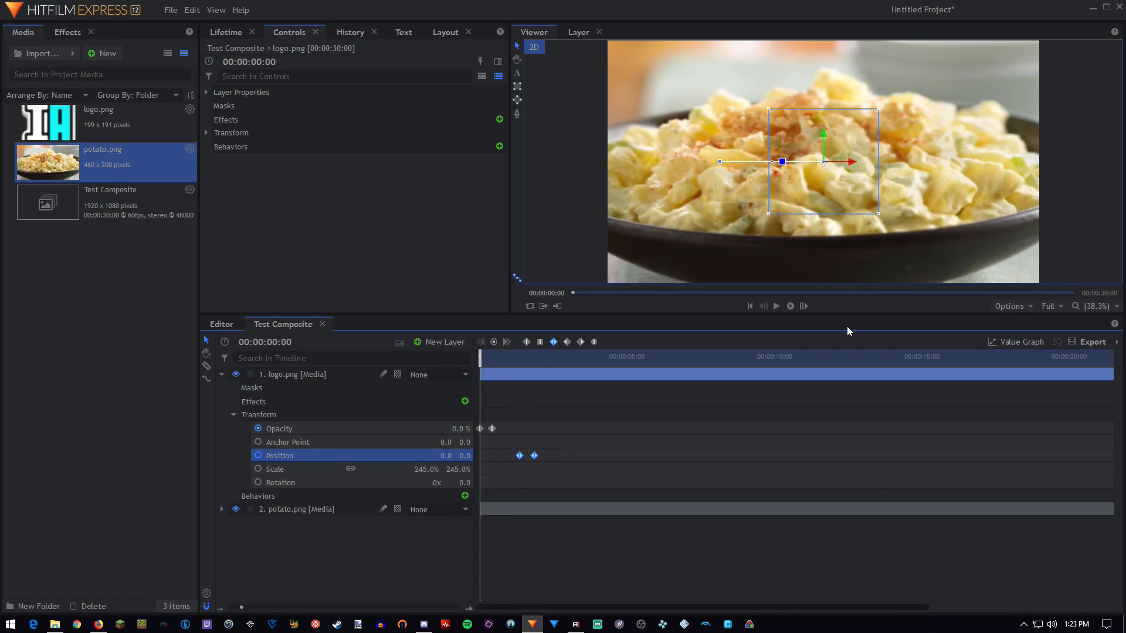
pyautogui.click(774, 307)
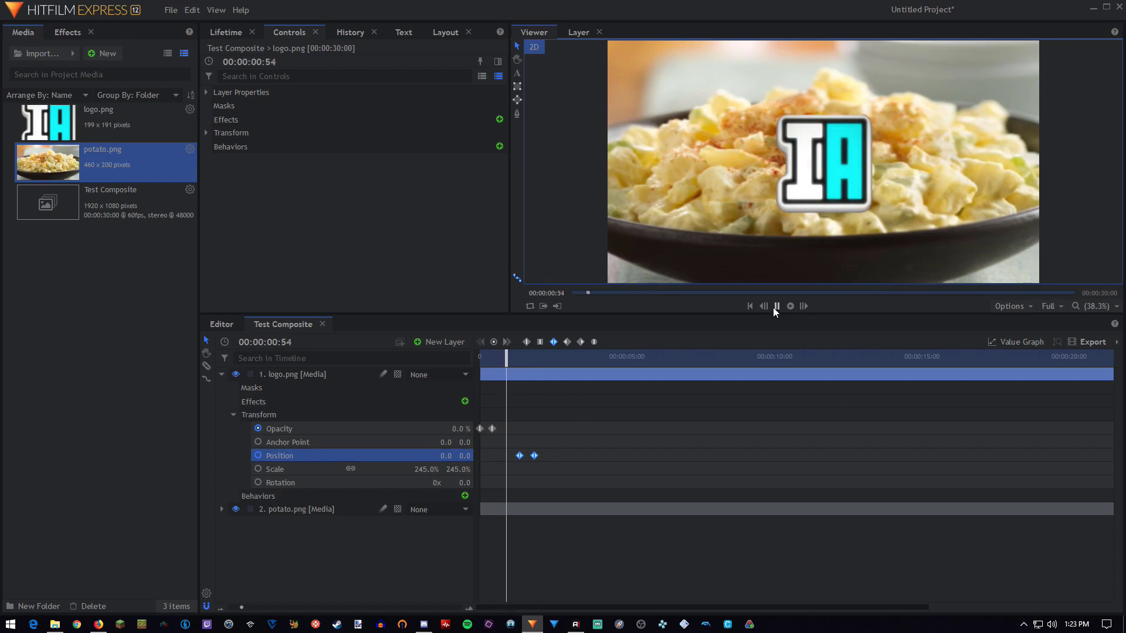
pyautogui.click(776, 307)
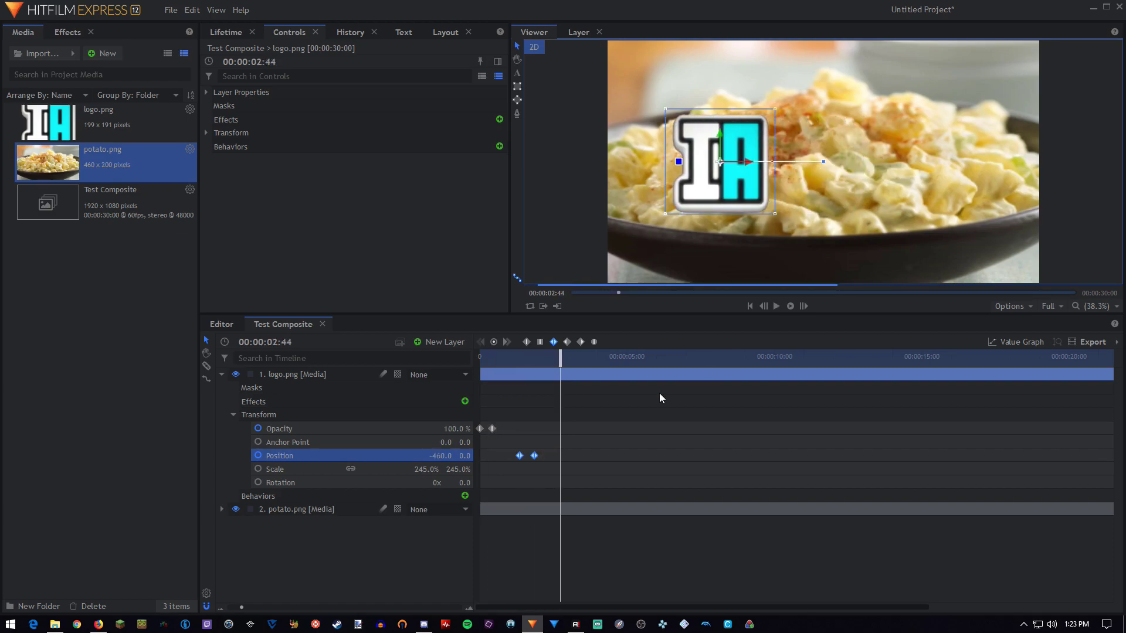
# - Set both of the logo's Position keyframes to Manual Bezier interpolation and play the composite from the start
pyautogui.click(533, 419)
pyautogui.moveTo(543, 427); pyautogui.dragTo(519, 459)
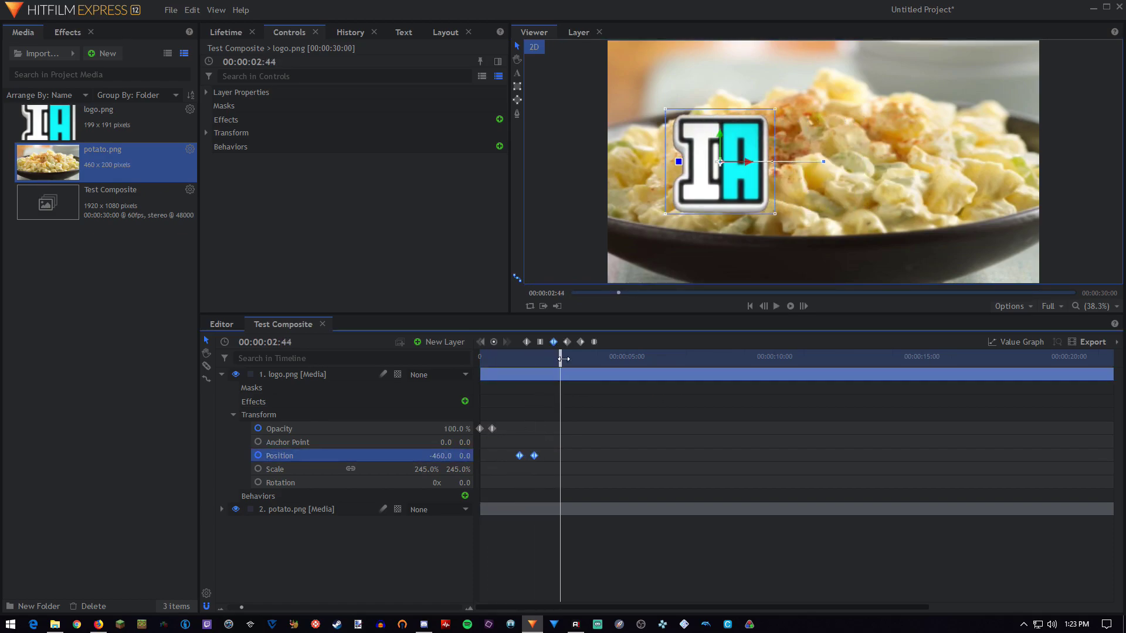
pyautogui.click(591, 343)
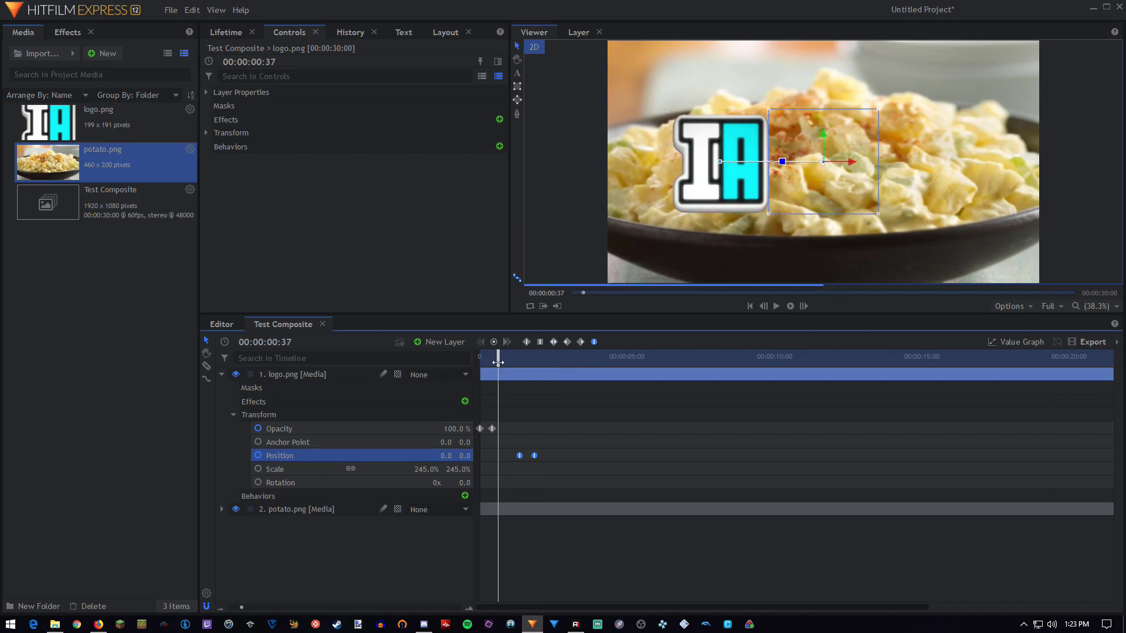
pyautogui.moveTo(499, 363); pyautogui.dragTo(478, 361)
pyautogui.click(774, 306)
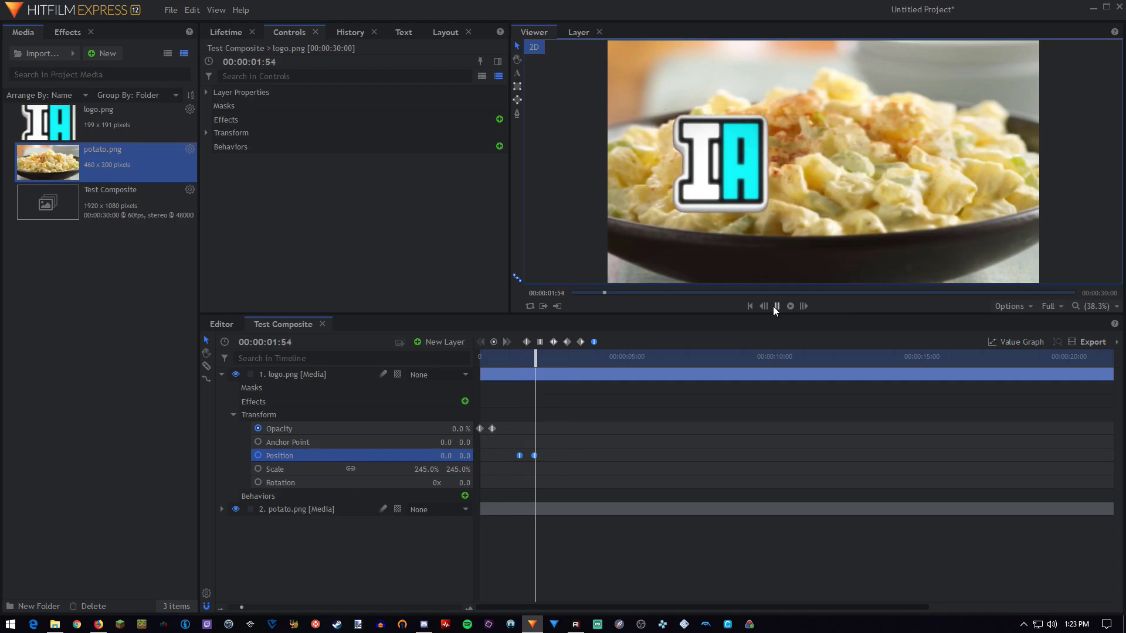
pyautogui.click(774, 306)
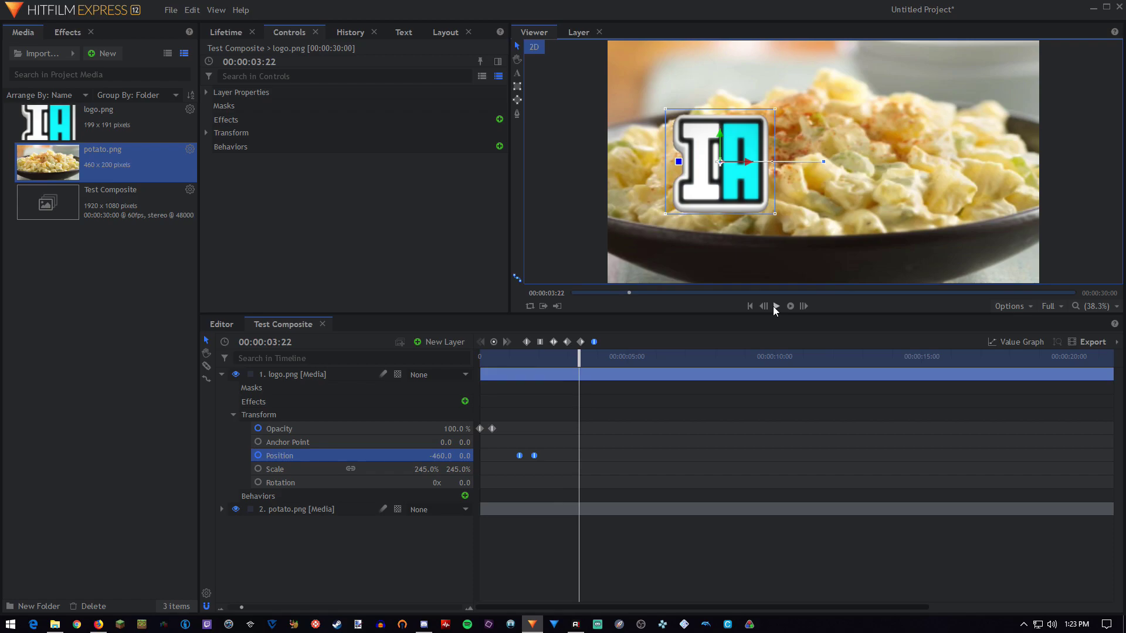
# - Reshape the logo's Position curve in the value graph by adjusting the Bezier handles of both keyframes, and close the graph
pyautogui.click(1011, 343)
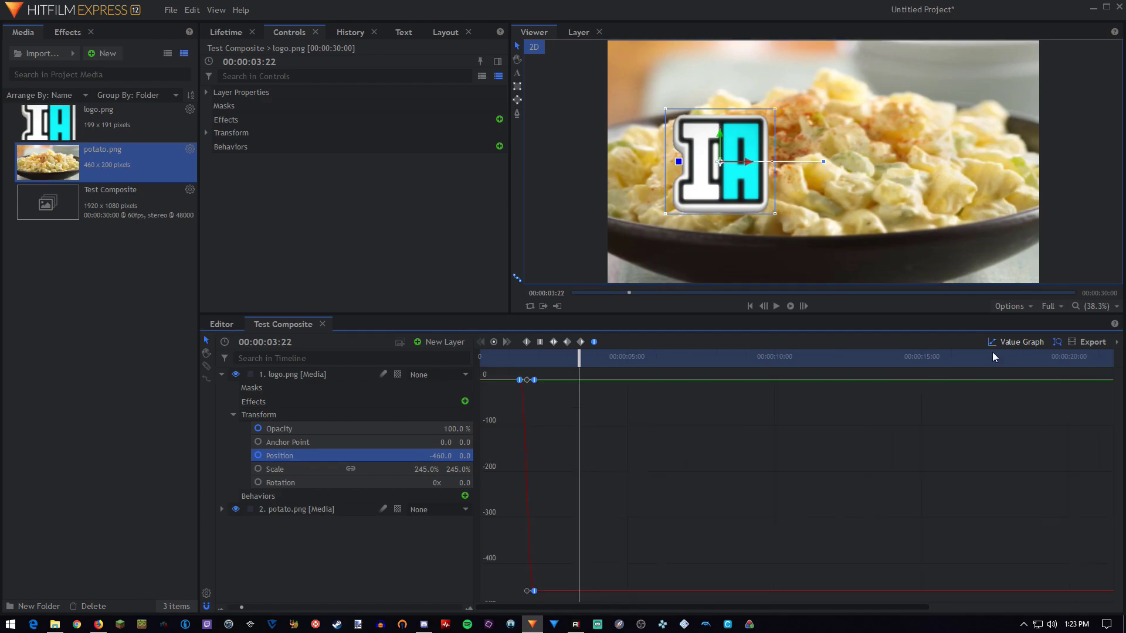
pyautogui.moveTo(242, 607); pyautogui.dragTo(291, 607)
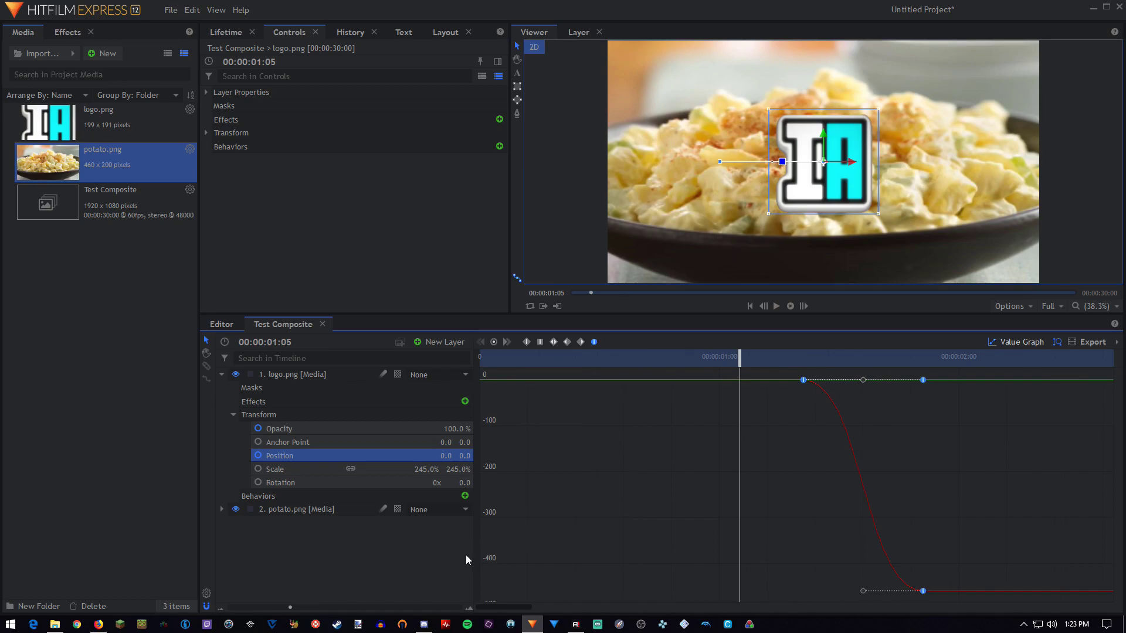
pyautogui.moveTo(488, 609)
pyautogui.mouseDown()
pyautogui.moveTo(527, 609)
pyautogui.moveTo(500, 609)
pyautogui.mouseUp()
pyautogui.moveTo(736, 380); pyautogui.dragTo(749, 412)
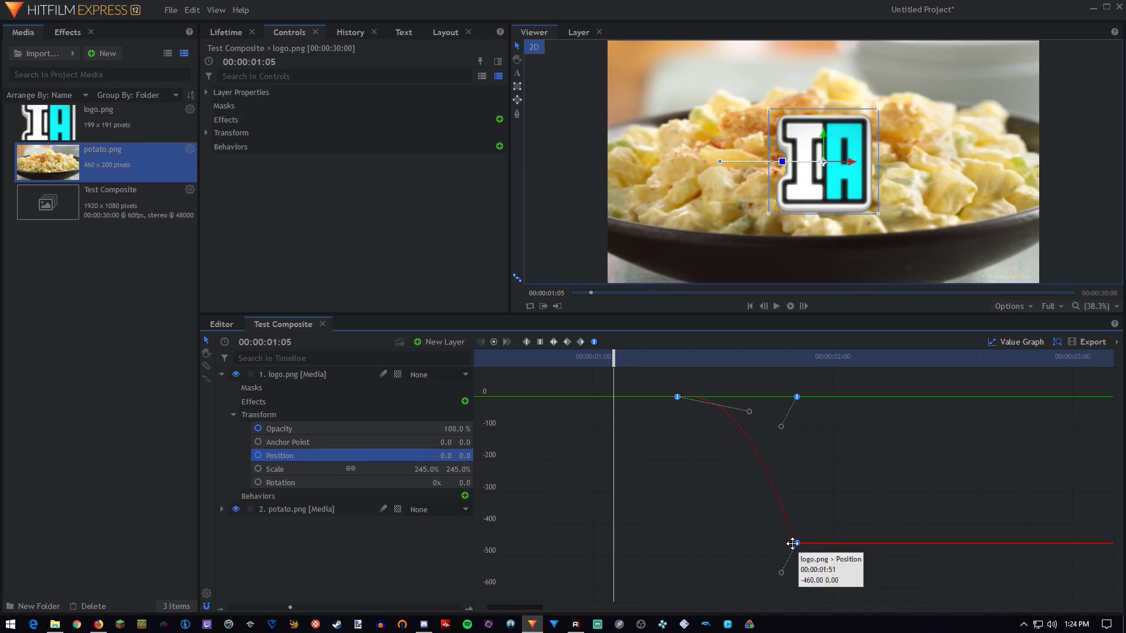
pyautogui.moveTo(780, 571); pyautogui.dragTo(751, 548)
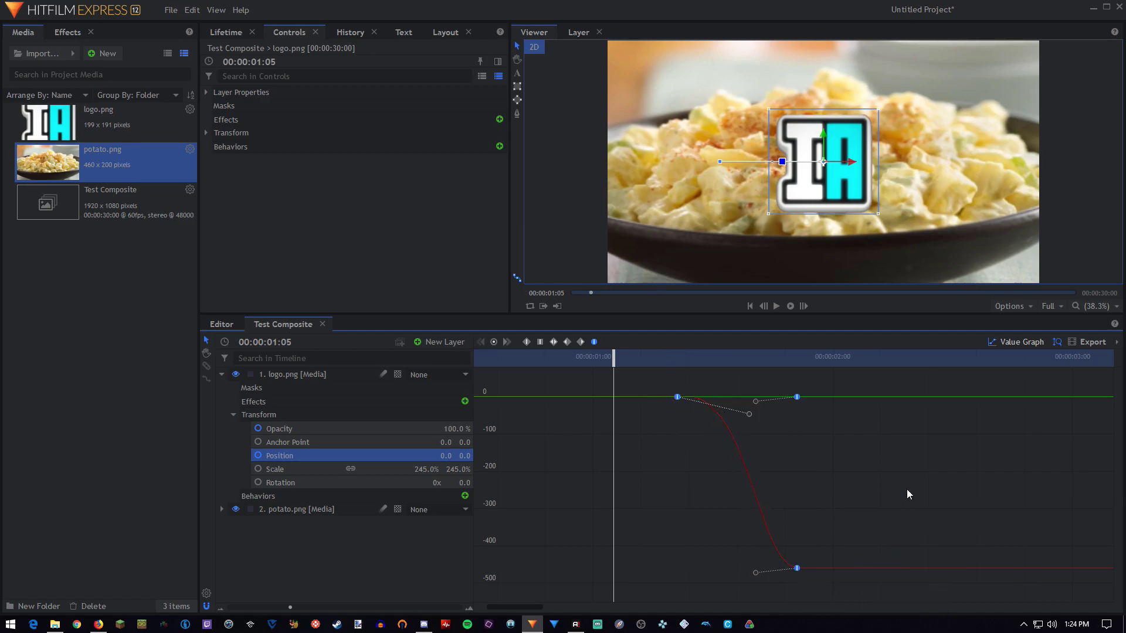
pyautogui.click(995, 343)
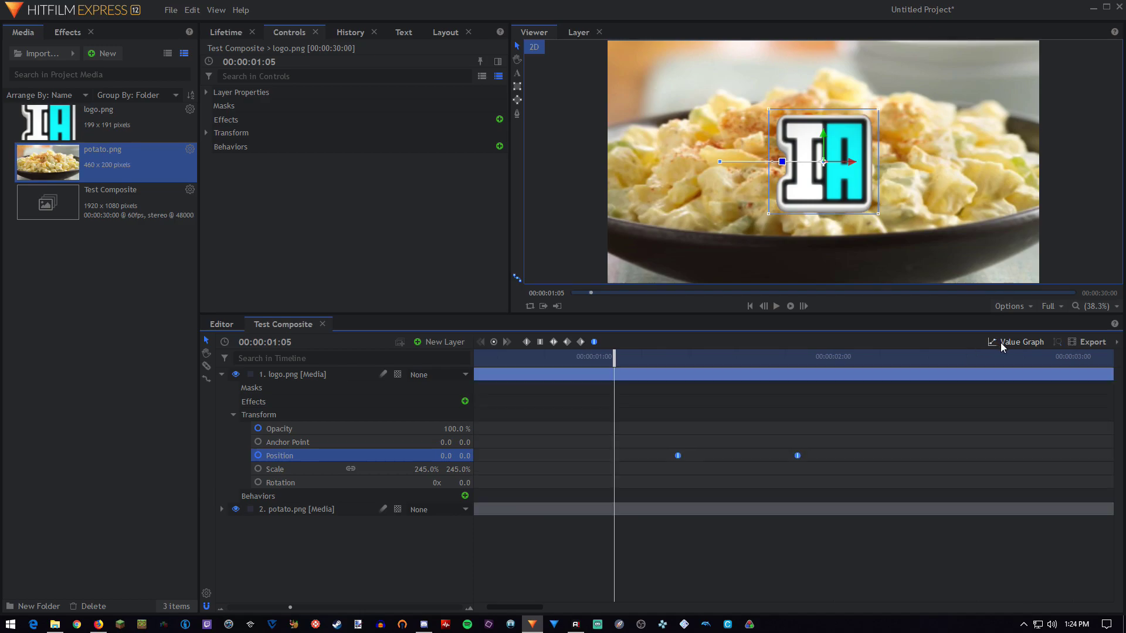
# - Play the reshaped logo movement and scrub the timeline from the start to about 00:00:02:22
pyautogui.click(777, 306)
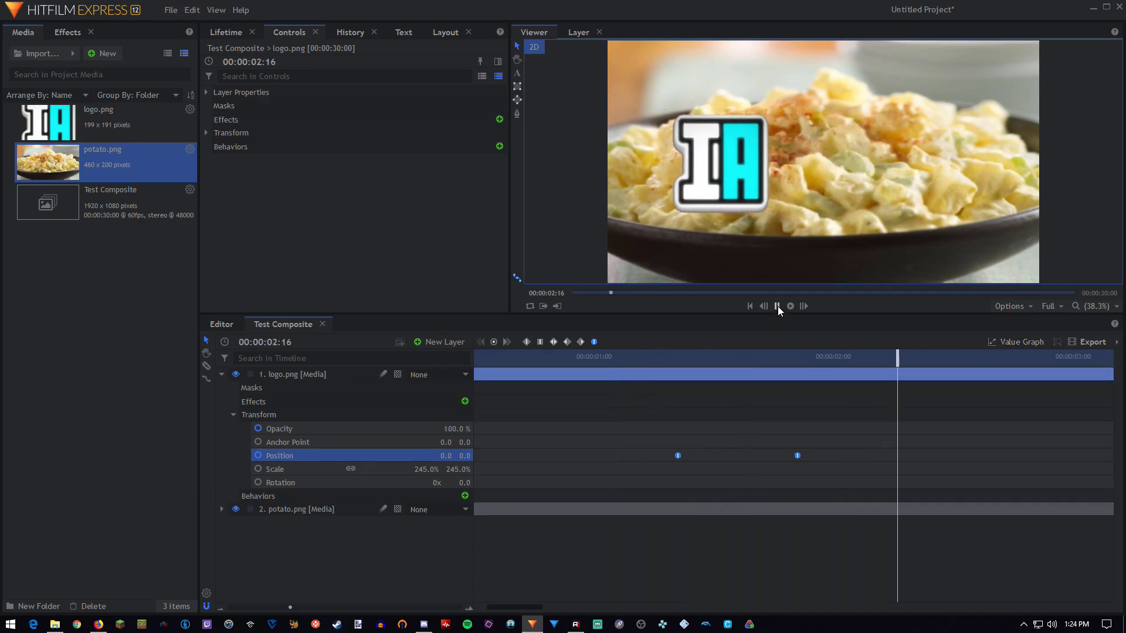
pyautogui.scroll(-5, 827, 440)
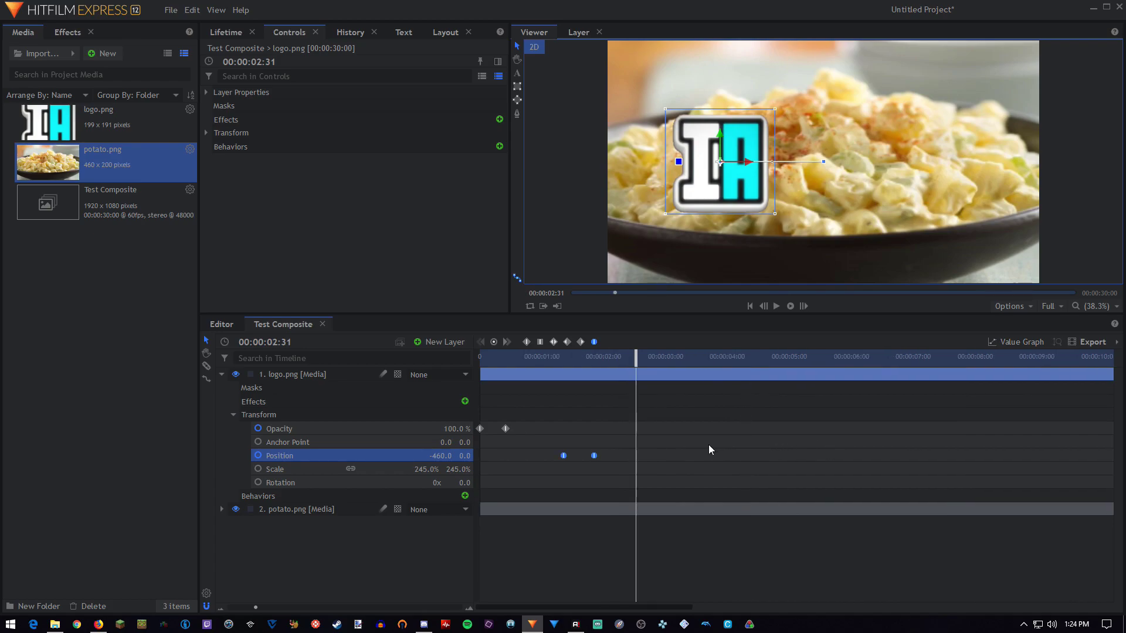
pyautogui.moveTo(550, 359); pyautogui.dragTo(437, 371)
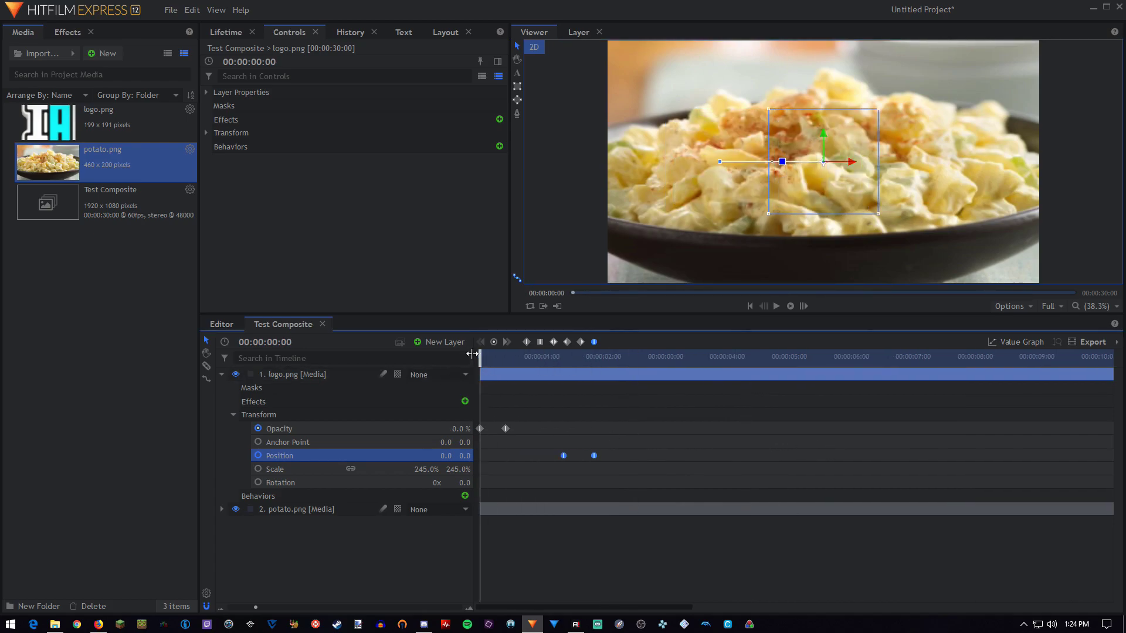
pyautogui.moveTo(545, 357); pyautogui.dragTo(627, 376)
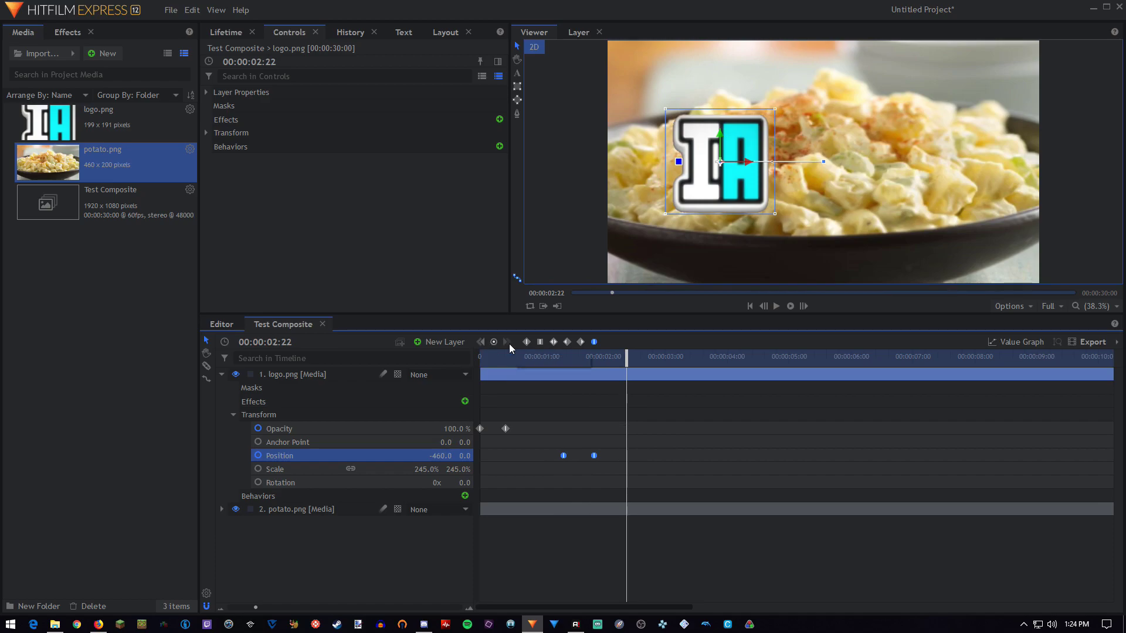
# - Go back through the logo's Position keyframes and return the playhead to the start of the composite
pyautogui.click(481, 343)
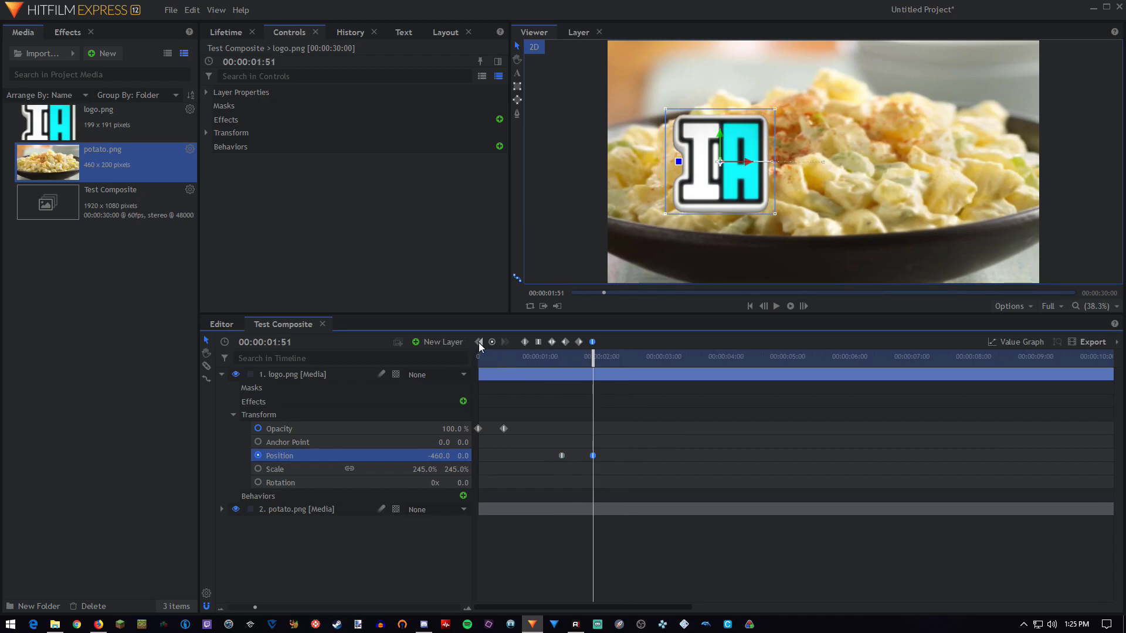
pyautogui.click(480, 342)
pyautogui.press('Home')
# - Select all of the logo's Opacity and Position keyframes and step through them to the last one and back, twice
pyautogui.moveTo(633, 449); pyautogui.dragTo(469, 425)
pyautogui.moveTo(621, 472); pyautogui.dragTo(468, 414)
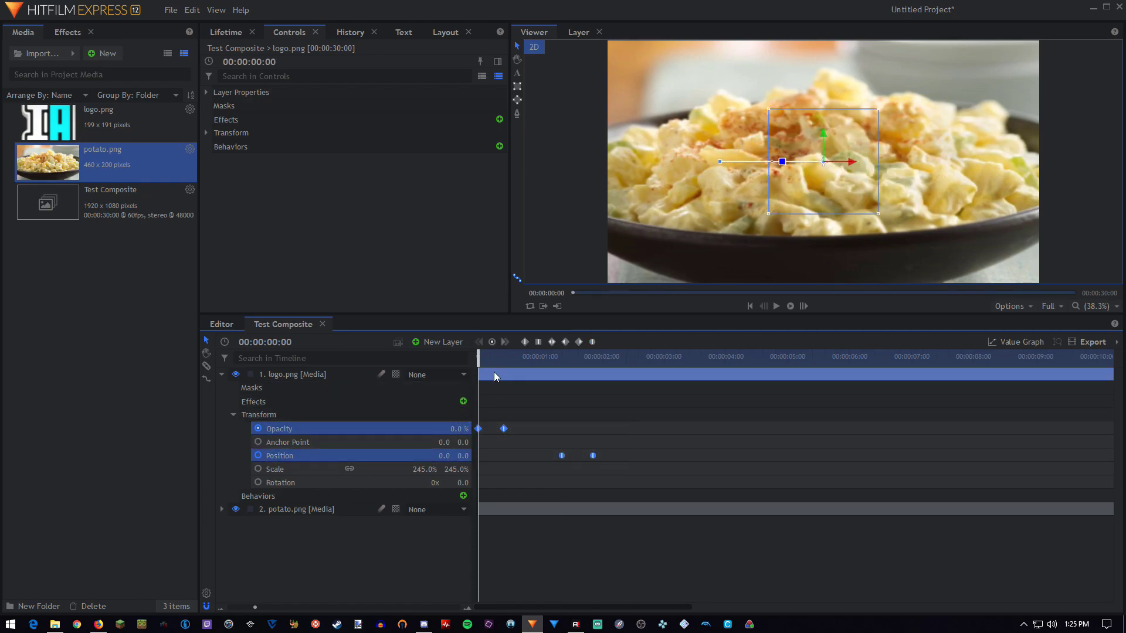
pyautogui.click(504, 343)
pyautogui.click(504, 343)
pyautogui.click(505, 342)
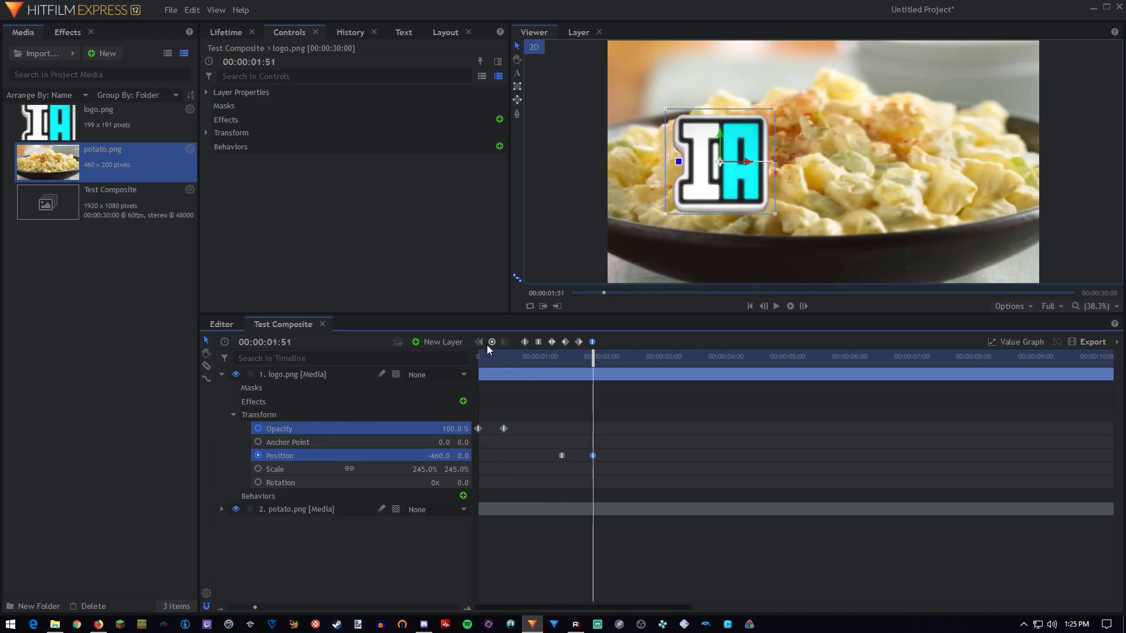
pyautogui.click(478, 343)
pyautogui.click(478, 343)
pyautogui.click(478, 344)
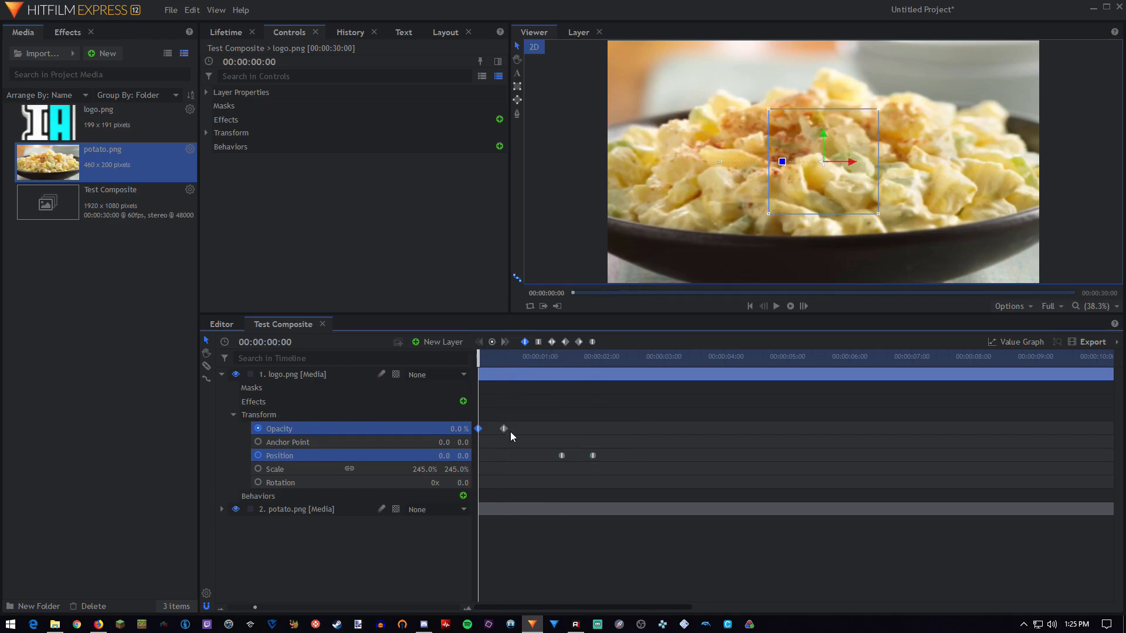
pyautogui.click(503, 342)
pyautogui.click(503, 342)
pyautogui.click(503, 342)
pyautogui.click(475, 342)
pyautogui.click(475, 343)
pyautogui.click(475, 342)
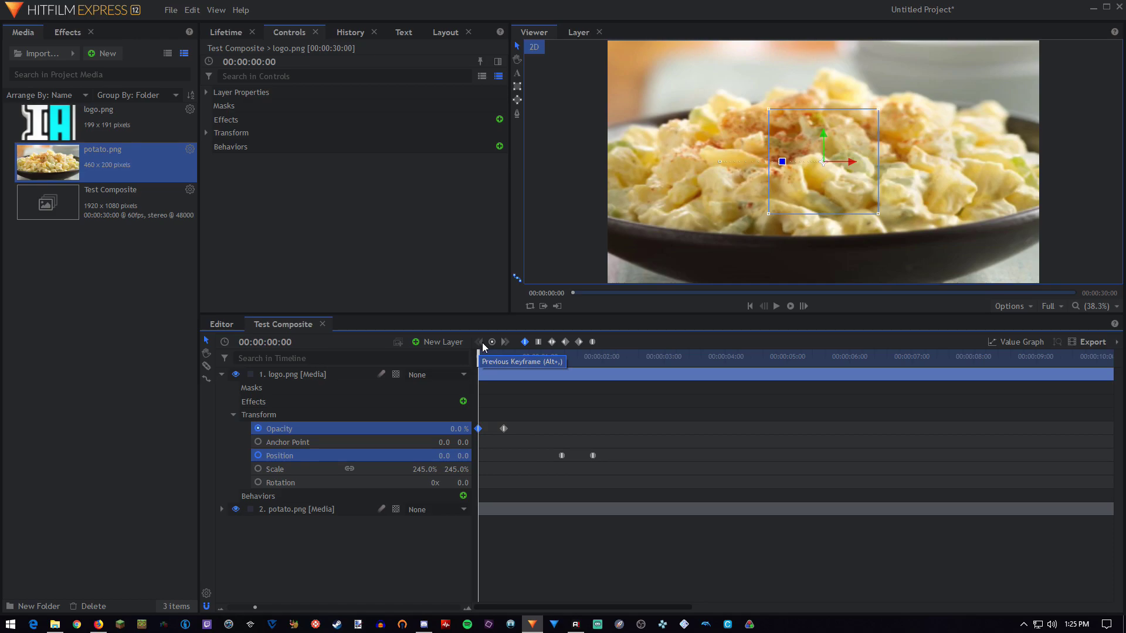
# - Step forward and back through the logo's keyframes once more, ending on the Position keyframe at 00:00:01:51
pyautogui.hotkey('alt', '.')
pyautogui.hotkey('alt', '.')
pyautogui.hotkey('alt', '.')
pyautogui.hotkey('alt', ',')
pyautogui.hotkey('alt', ',')
pyautogui.hotkey('alt', ',')
pyautogui.hotkey('alt', '.')
pyautogui.hotkey('alt', '.')
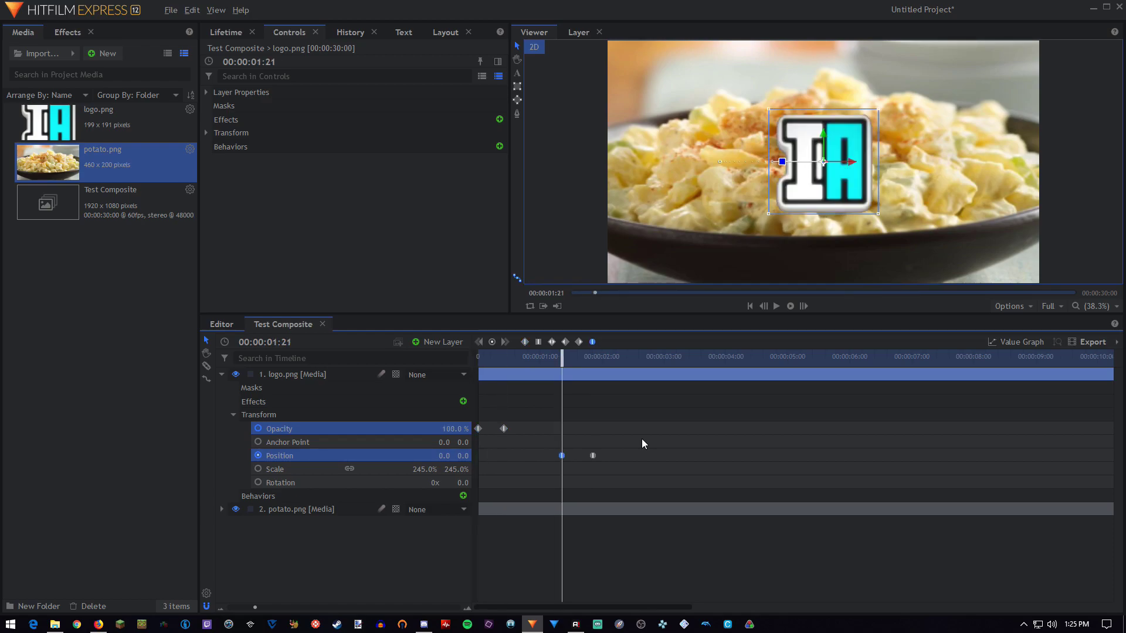
pyautogui.hotkey('alt', '.')
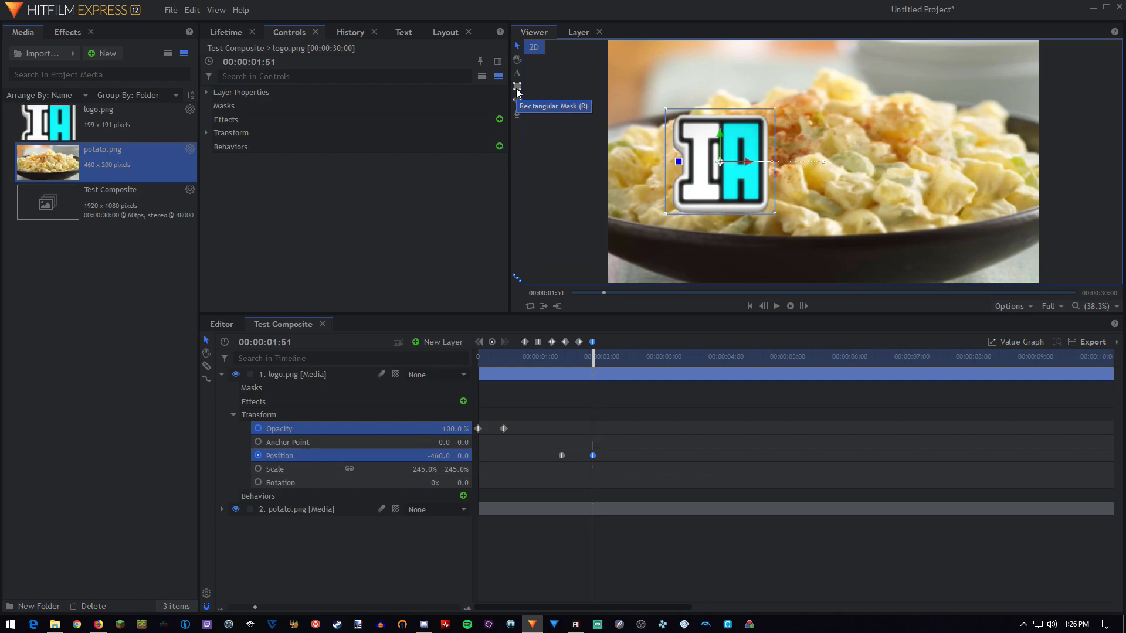
# - Collapse the logo layer and draw a rectangular mask on the potato.png layer, inset from all edges of the frame
pyautogui.click(222, 374)
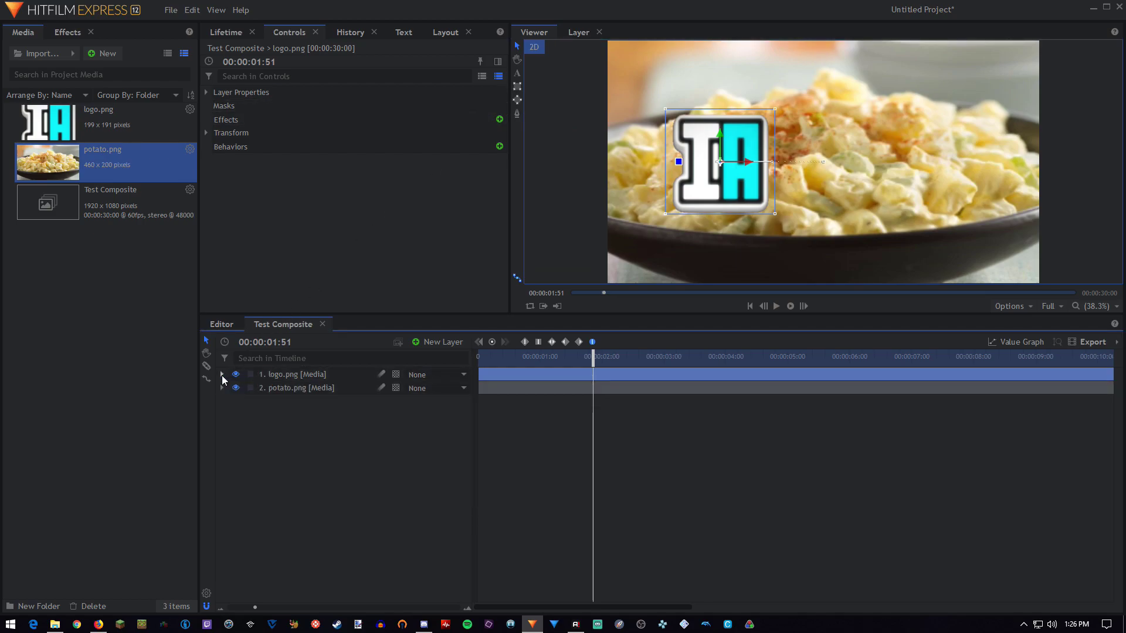
pyautogui.click(290, 390)
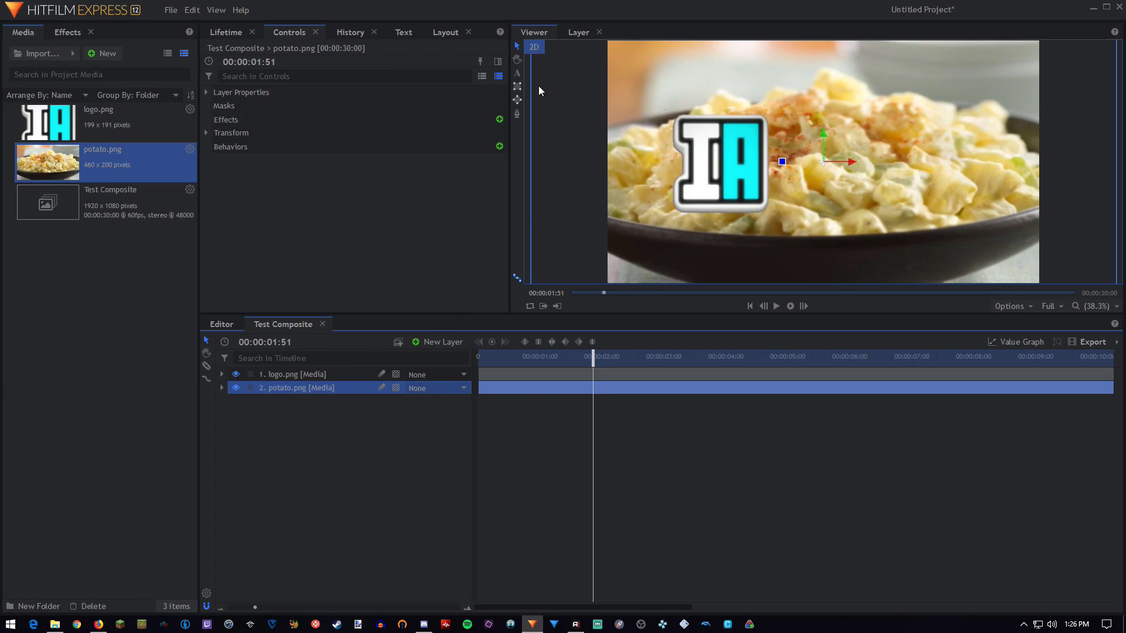
pyautogui.click(518, 87)
pyautogui.moveTo(659, 70); pyautogui.dragTo(1011, 261)
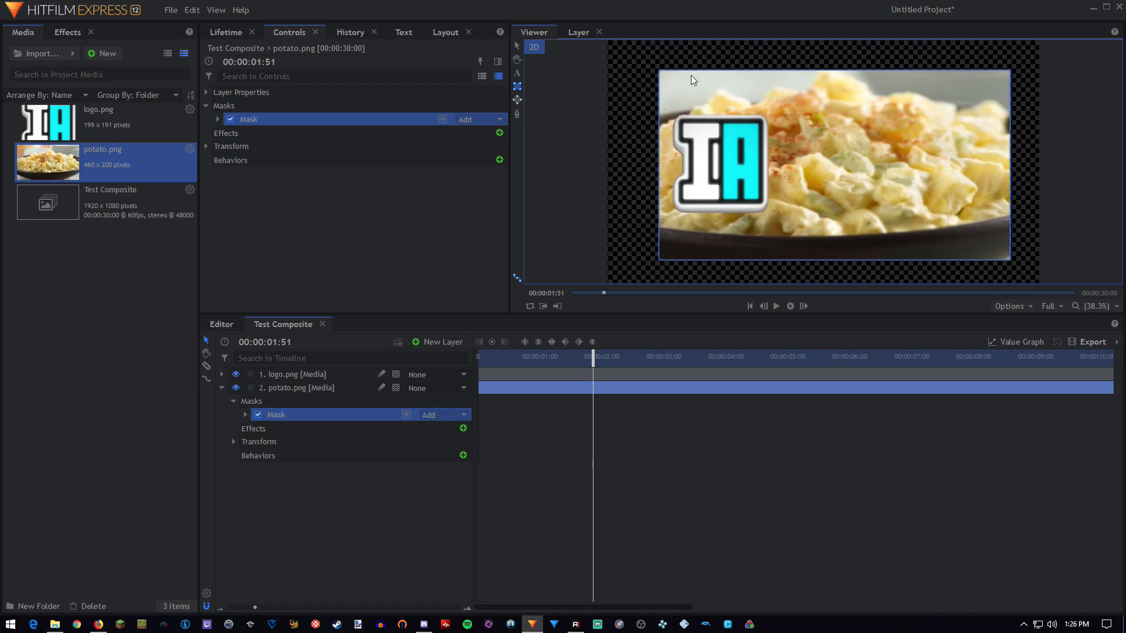
pyautogui.click(896, 148)
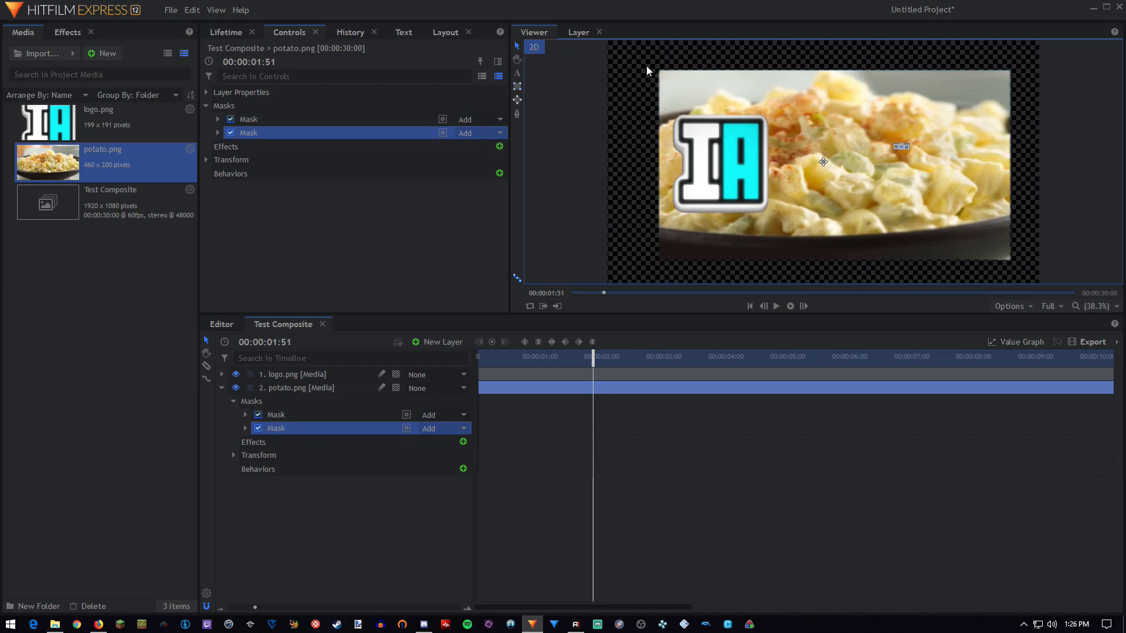
# - Move the masked potato.png layer, undo that move and the extra mask, and remove the layer's remaining rectangular mask
pyautogui.click(917, 222)
pyautogui.moveTo(879, 199); pyautogui.dragTo(901, 189)
pyautogui.hotkey('ctrl', 'z')
pyautogui.hotkey('ctrl', 'z')
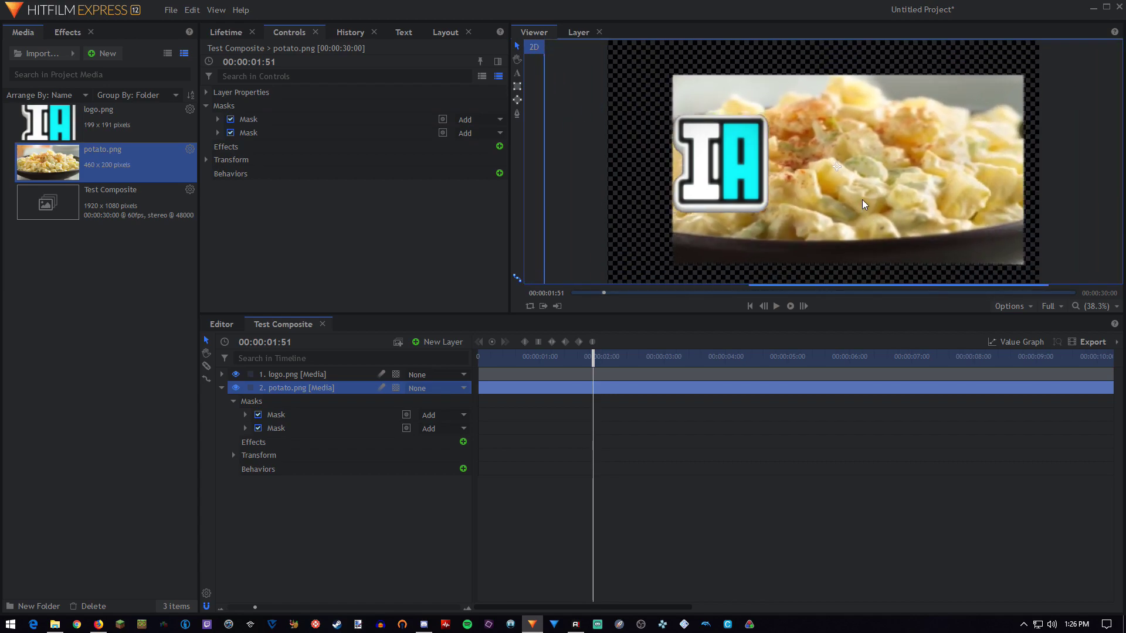
pyautogui.rightClick(288, 414)
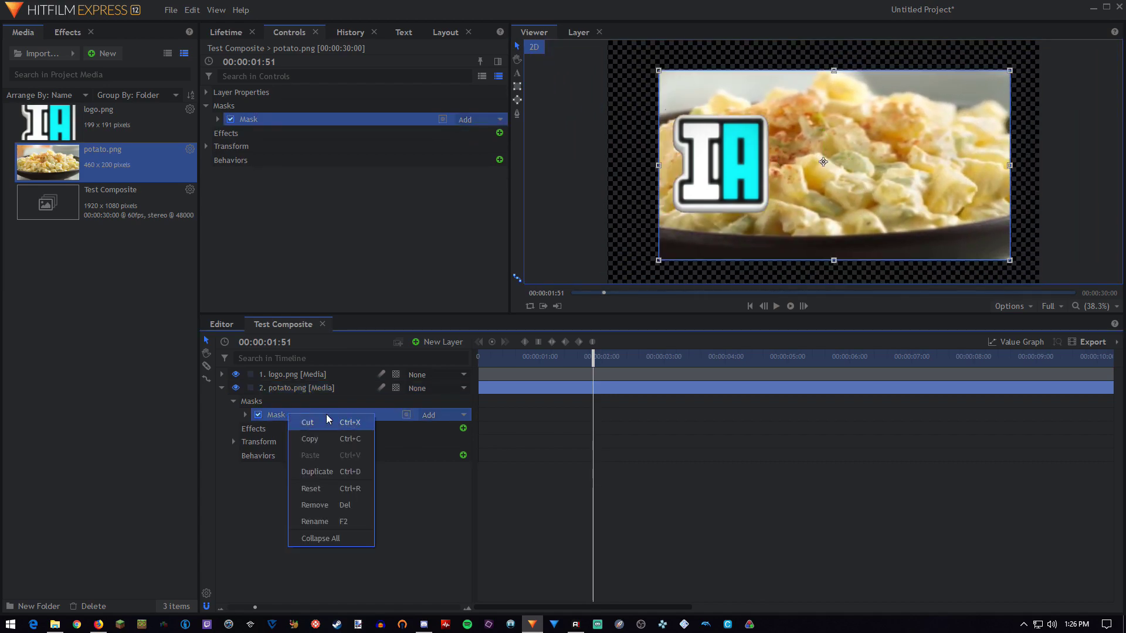
pyautogui.click(324, 506)
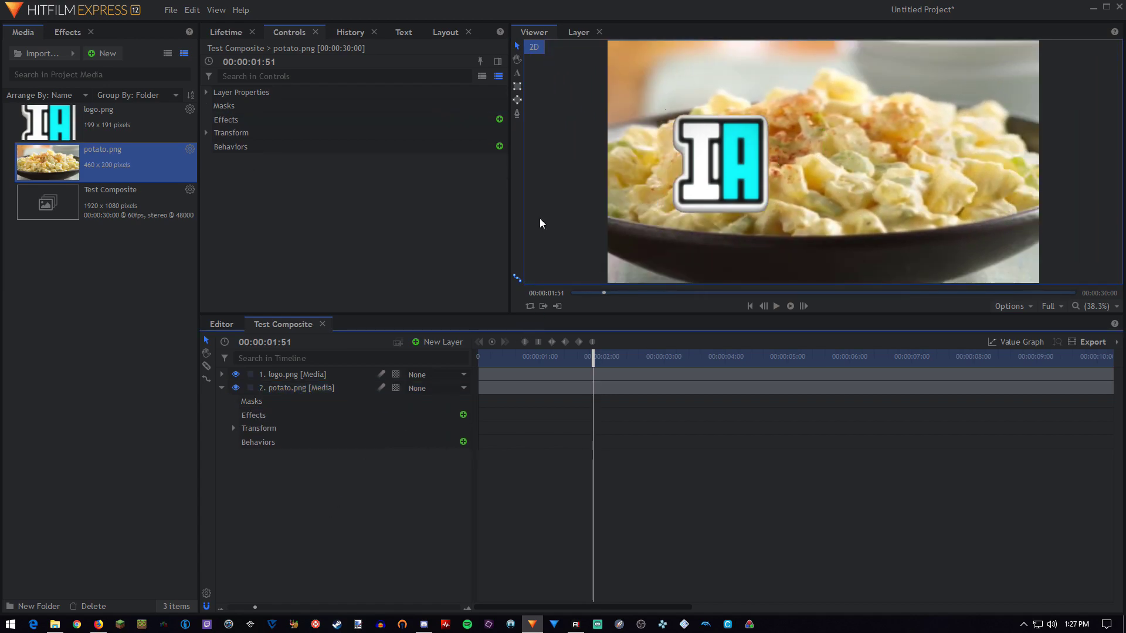
# - Try elliptical masks on the potato.png layer and take them off again
pyautogui.click(517, 99)
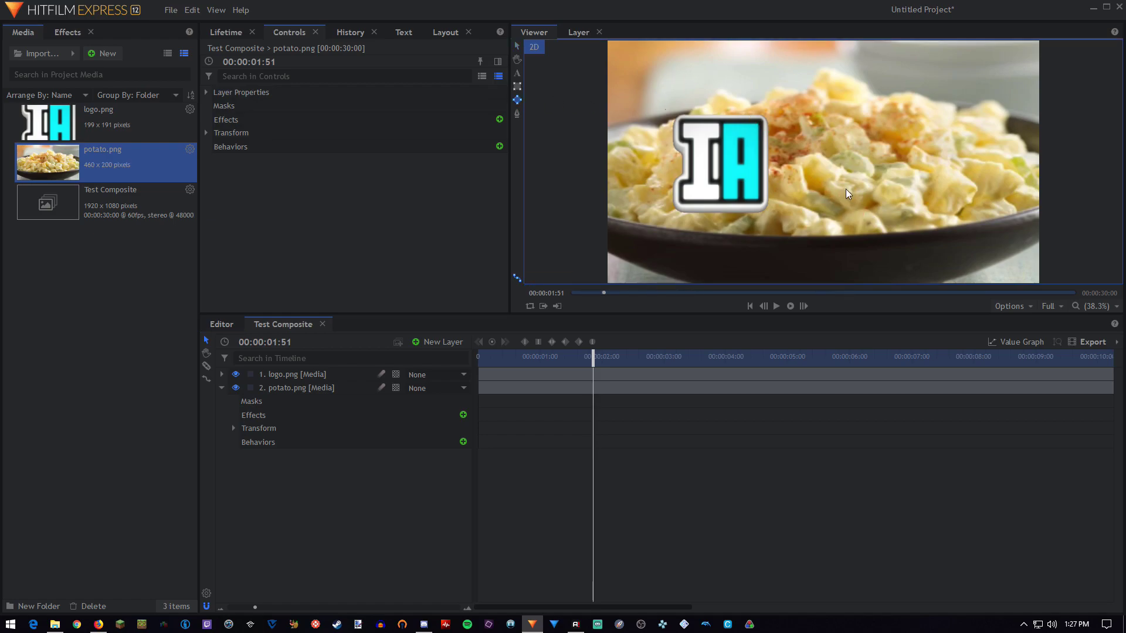
pyautogui.click(299, 388)
pyautogui.moveTo(648, 79)
pyautogui.mouseDown()
pyautogui.moveTo(950, 270)
pyautogui.moveTo(721, 160)
pyautogui.moveTo(694, 122)
pyautogui.mouseUp()
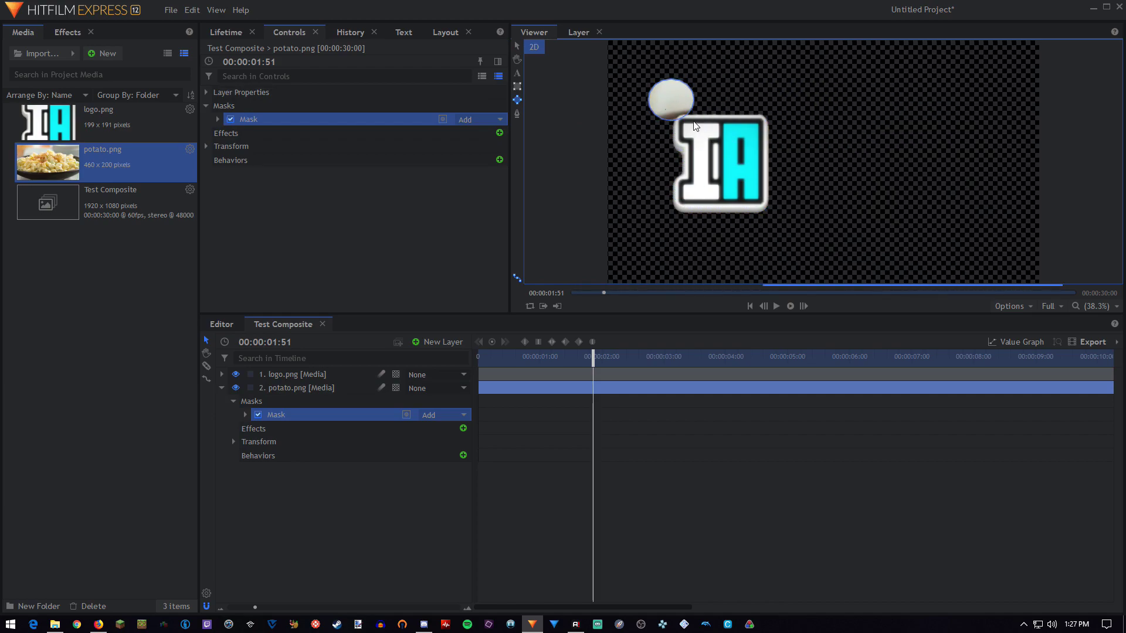
pyautogui.hotkey('ctrl', 'z')
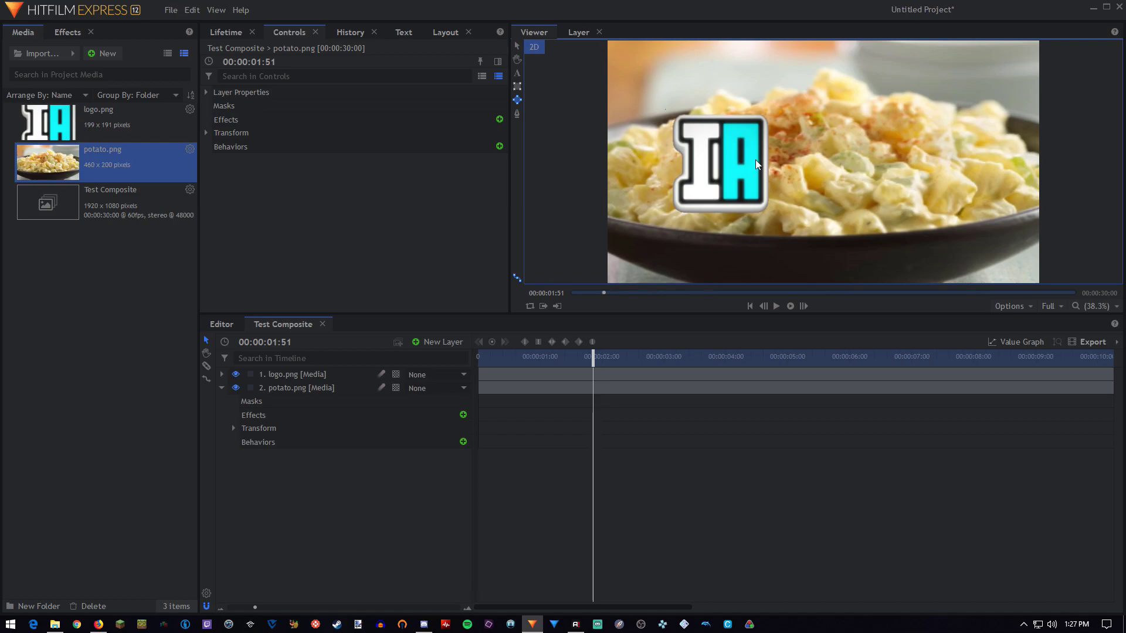
pyautogui.click(271, 381)
pyautogui.moveTo(659, 71); pyautogui.dragTo(967, 236)
pyautogui.press('Delete')
# - Start a freehand mask on the potato.png layer, tracing the salad's upper outline point by point from the picture's left edge to the bowl's right rim
pyautogui.scroll(3, 634, 124)
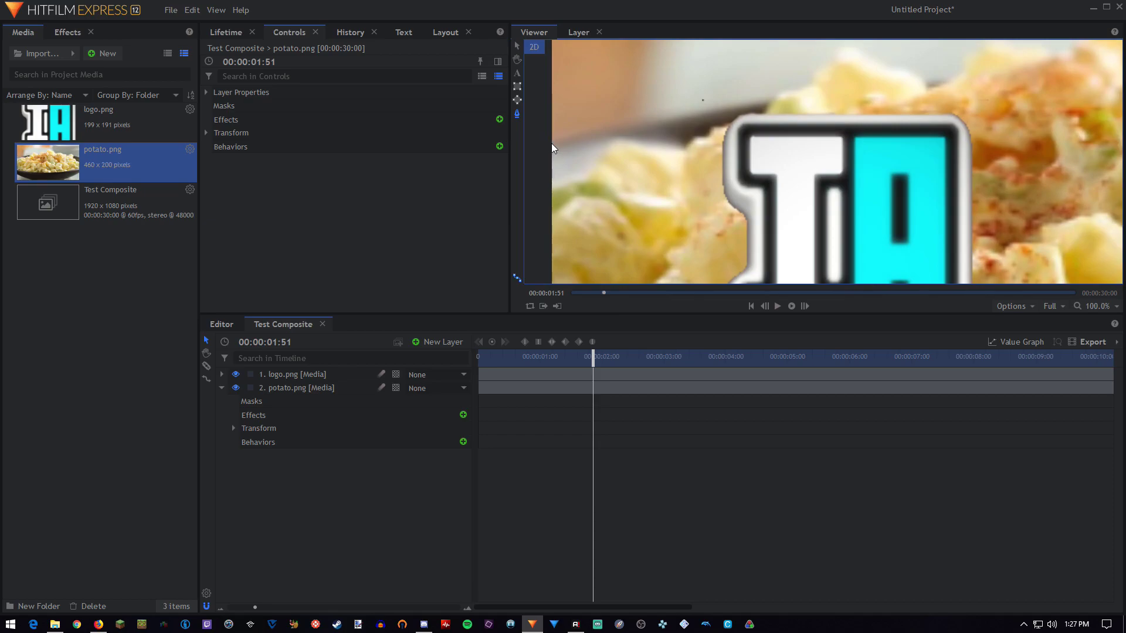
pyautogui.scroll(-4, 741, 187)
pyautogui.scroll(2, 739, 184)
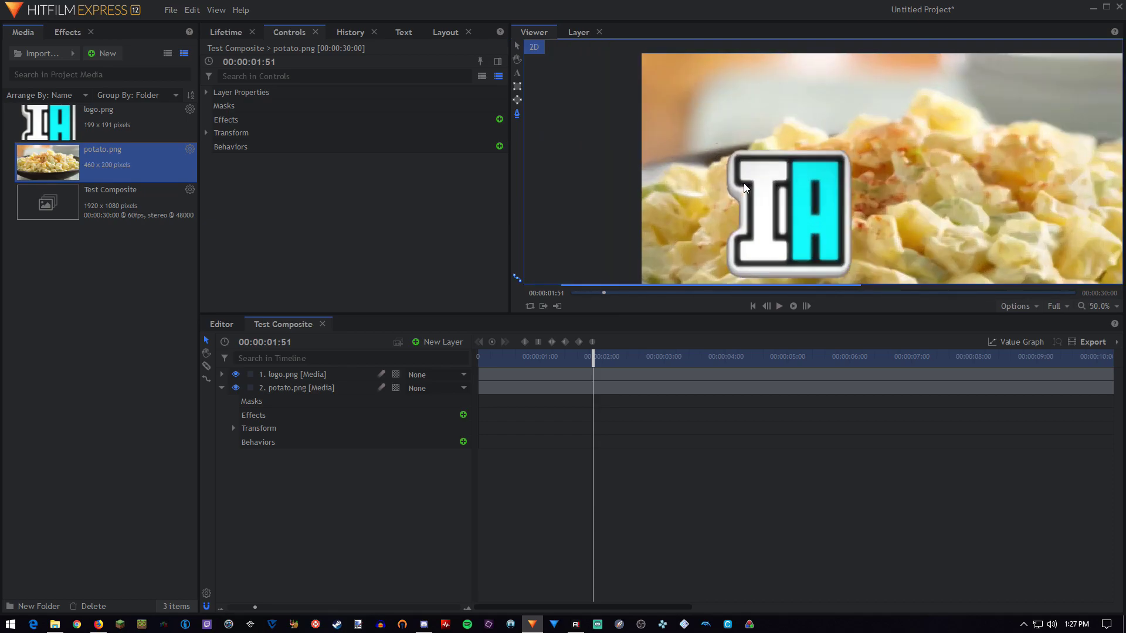
pyautogui.click(642, 163)
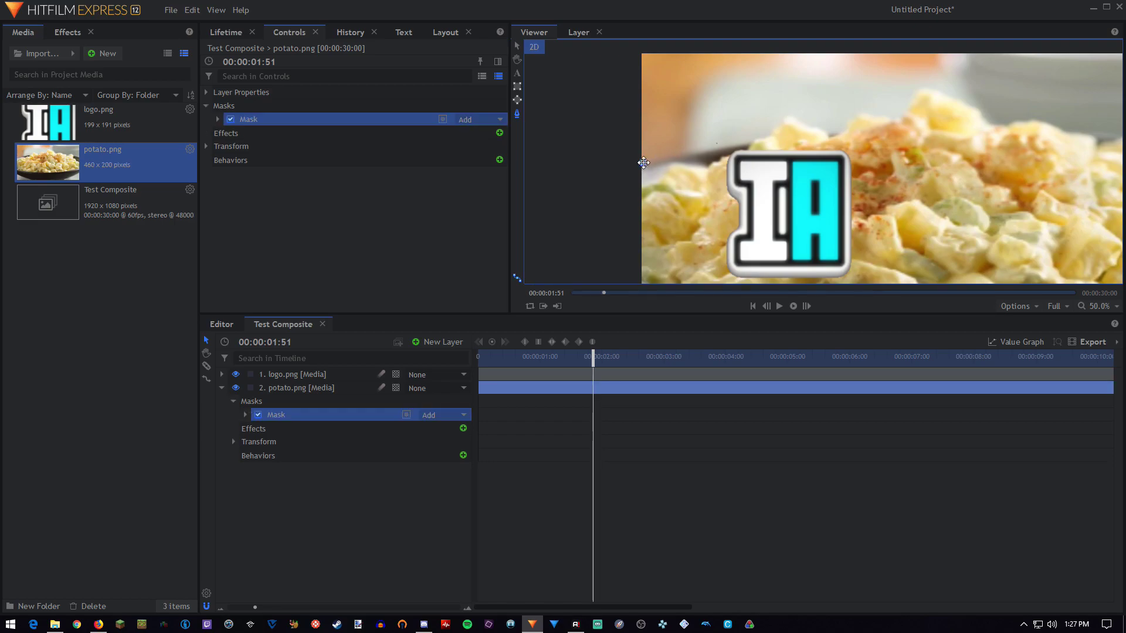
pyautogui.click(751, 142)
pyautogui.moveTo(755, 135); pyautogui.dragTo(767, 135)
pyautogui.click(774, 122)
pyautogui.click(780, 114)
pyautogui.click(795, 115)
pyautogui.click(811, 122)
pyautogui.click(828, 129)
pyautogui.click(839, 127)
pyautogui.click(846, 119)
pyautogui.click(856, 112)
pyautogui.click(895, 114)
pyautogui.click(899, 105)
pyautogui.click(910, 95)
pyautogui.click(919, 84)
pyautogui.click(931, 81)
pyautogui.click(939, 85)
pyautogui.click(954, 94)
pyautogui.click(975, 107)
pyautogui.click(990, 122)
pyautogui.click(1001, 123)
pyautogui.click(1012, 122)
pyautogui.click(1023, 120)
pyautogui.click(1037, 120)
pyautogui.click(1049, 121)
pyautogui.click(1059, 125)
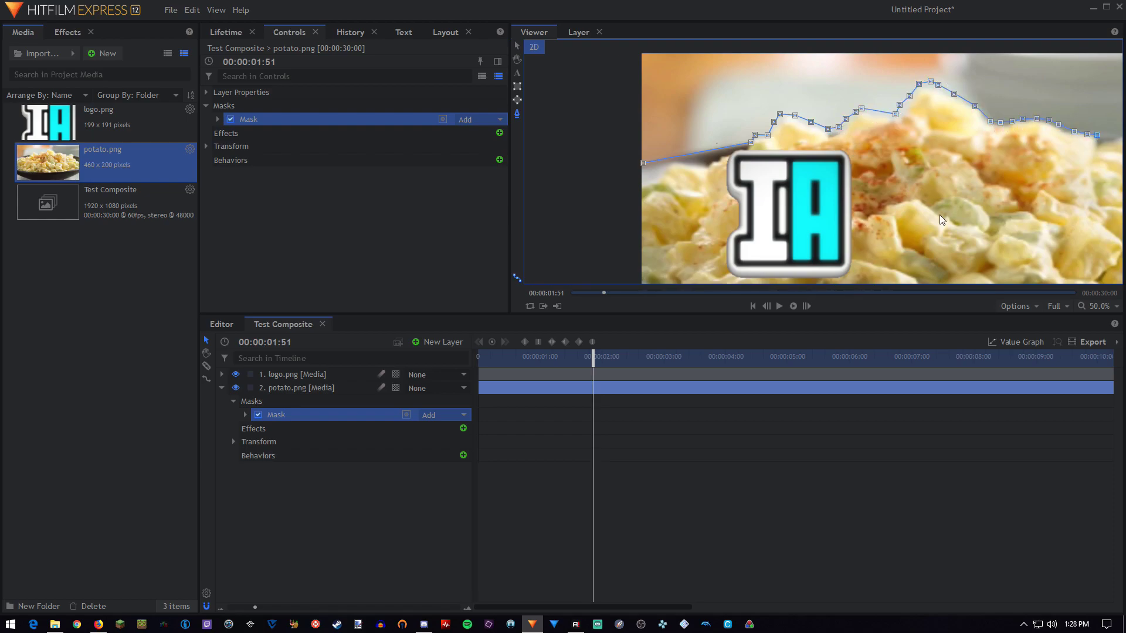
pyautogui.scroll(2, 978, 240)
pyautogui.click(1021, 135)
pyautogui.click(1035, 130)
pyautogui.click(1054, 127)
pyautogui.click(1067, 117)
pyautogui.click(1087, 123)
pyautogui.click(1104, 134)
pyautogui.click(1111, 143)
pyautogui.scroll(1, 1118, 148)
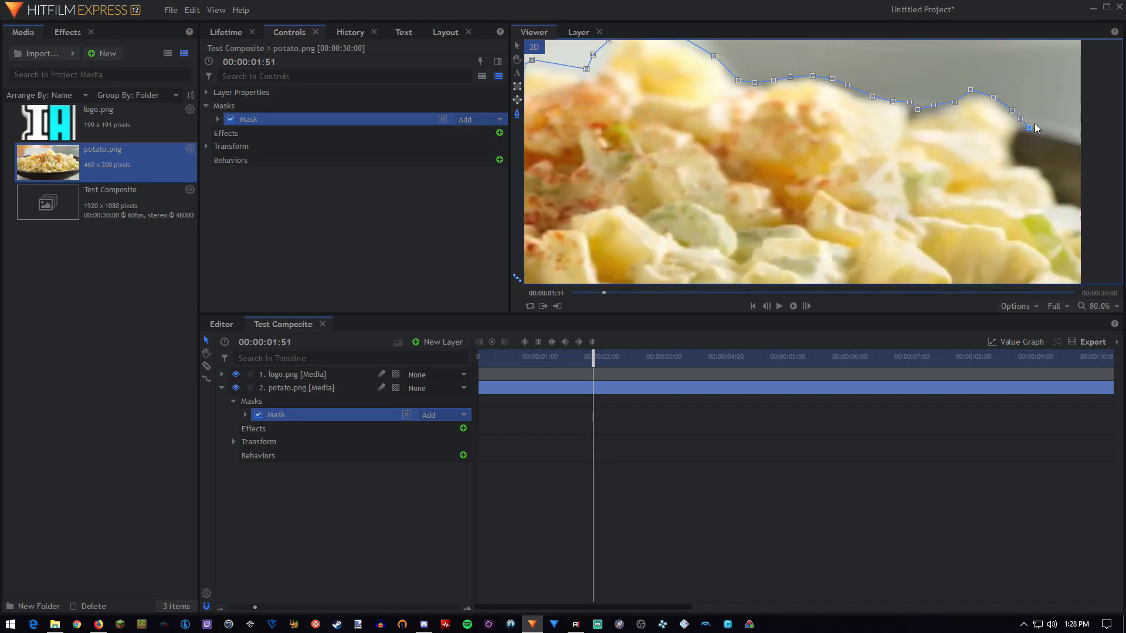
# - Continue the freehand mask down the right side, along the underside of the bowl and up the left side, closing it at the starting point
pyautogui.scroll(-3, 1078, 137)
pyautogui.click(1075, 224)
pyautogui.click(949, 276)
pyautogui.click(620, 277)
pyautogui.scroll(-1, 562, 268)
pyautogui.moveTo(527, 244); pyautogui.dragTo(585, 246)
pyautogui.scroll(1, 586, 245)
pyautogui.click(576, 249)
pyautogui.click(564, 238)
pyautogui.click(565, 72)
pyautogui.scroll(-2, 825, 235)
pyautogui.scroll(2, 829, 230)
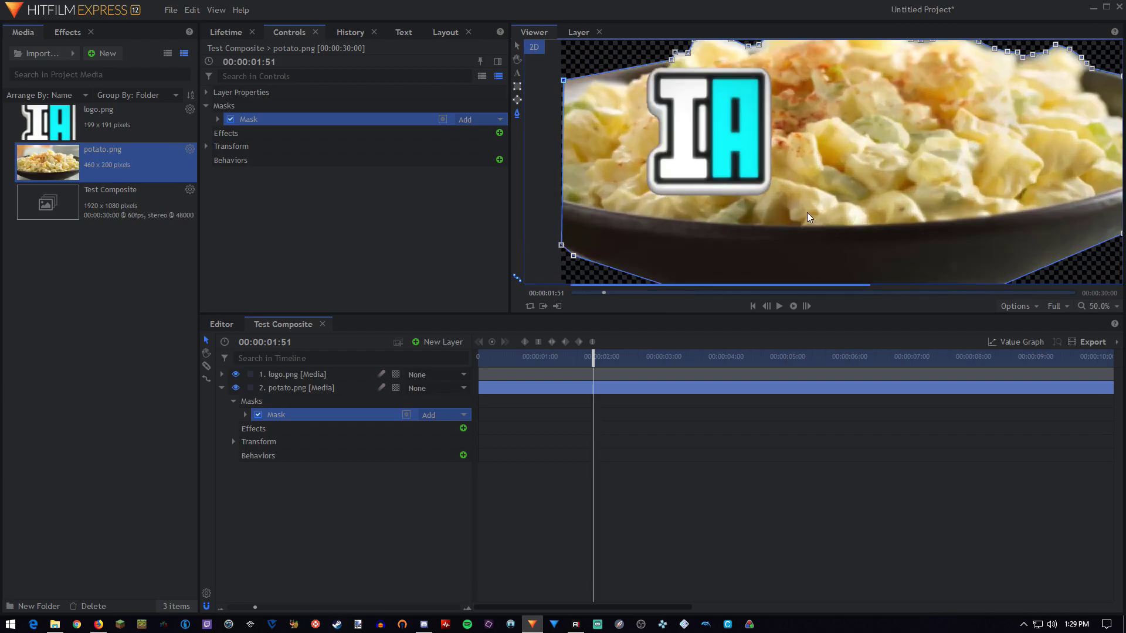
# - Refine the mask around the bowl's underside by adding and adjusting a point on its lower-right and lower-left edges
pyautogui.scroll(-1, 771, 173)
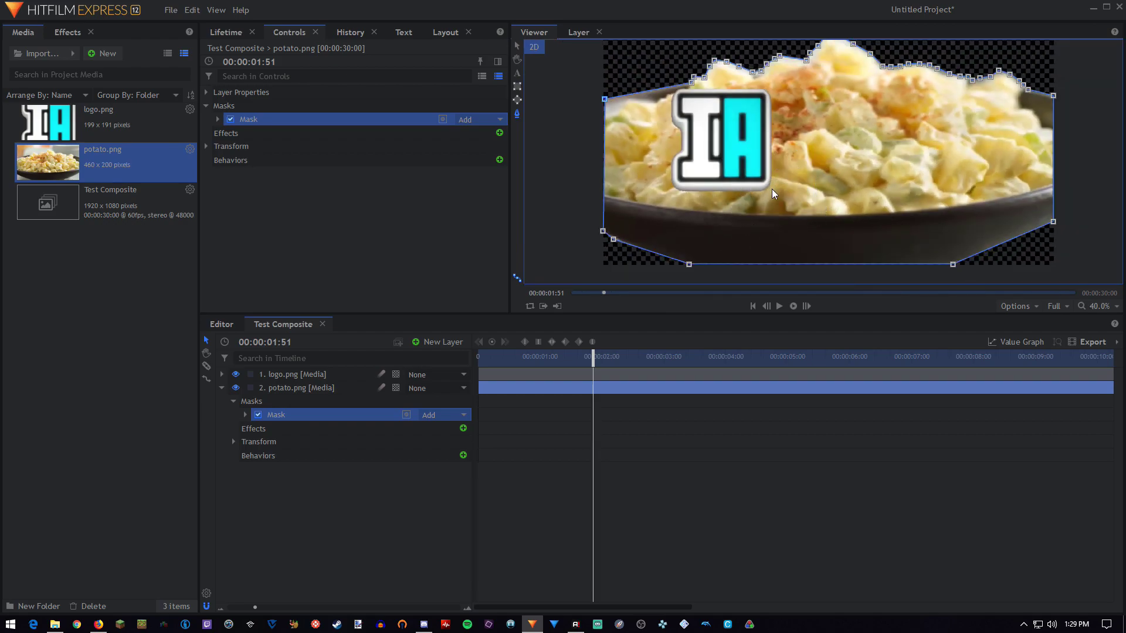
pyautogui.click(990, 249)
pyautogui.moveTo(954, 265)
pyautogui.mouseDown()
pyautogui.moveTo(968, 265)
pyautogui.moveTo(956, 266)
pyautogui.mouseUp()
pyautogui.click(986, 252)
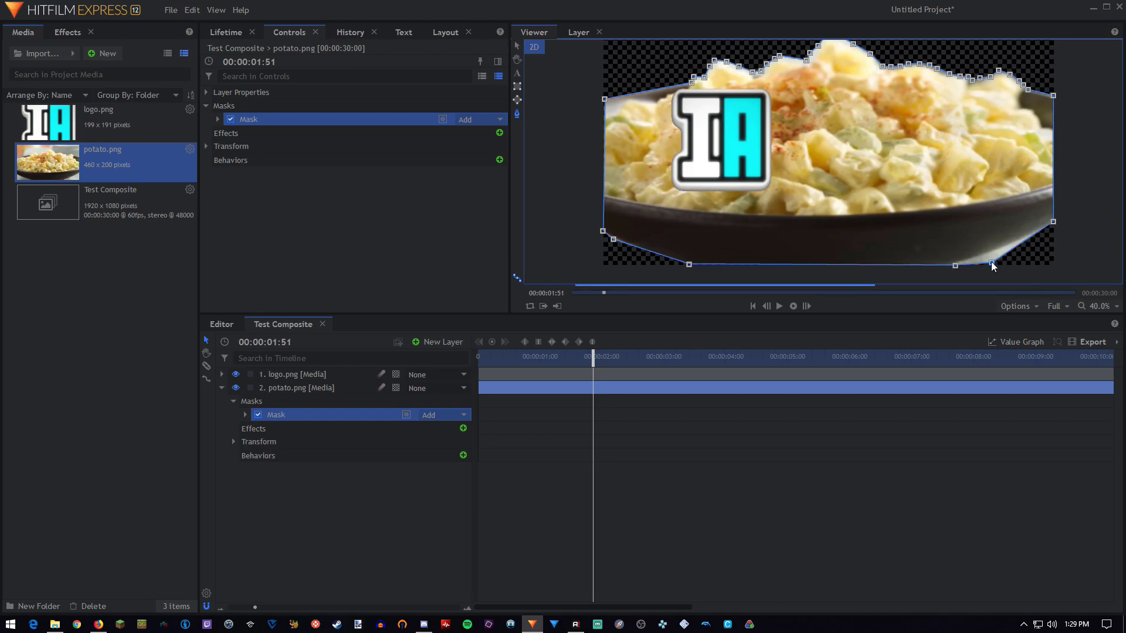
pyautogui.moveTo(985, 252)
pyautogui.mouseDown()
pyautogui.moveTo(1017, 241)
pyautogui.moveTo(983, 258)
pyautogui.mouseUp()
pyautogui.click(640, 251)
pyautogui.moveTo(641, 249); pyautogui.dragTo(640, 247)
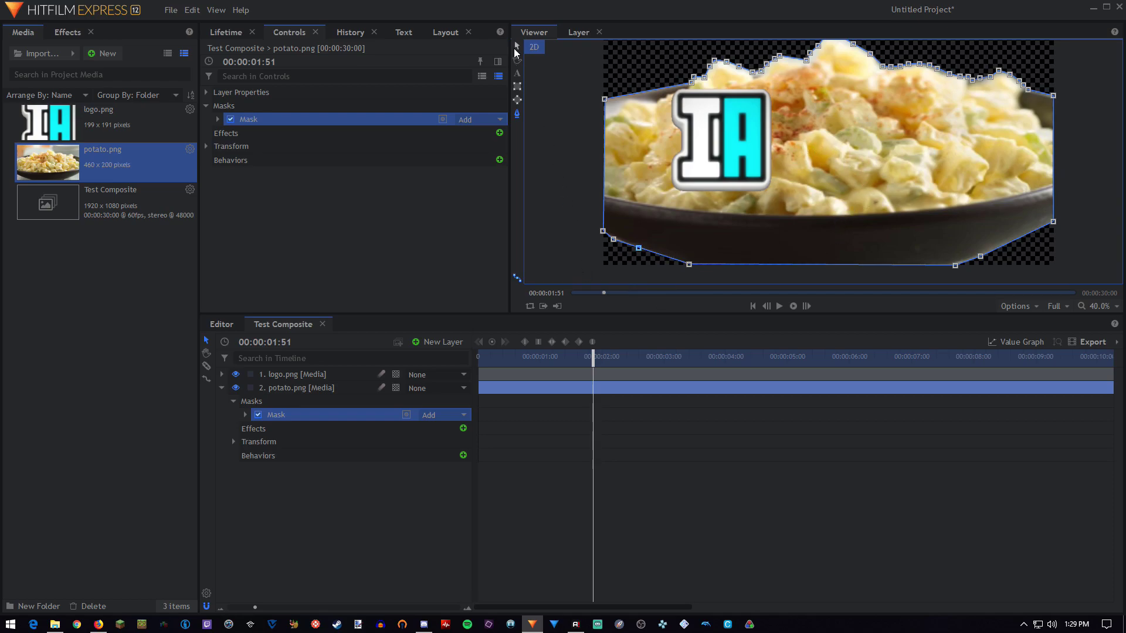
# - Reveal the Shape properties of the potato.png mask and set its feather strength to 4 px
pyautogui.click(561, 166)
pyautogui.scroll(-1, 617, 279)
pyautogui.scroll(1, 568, 262)
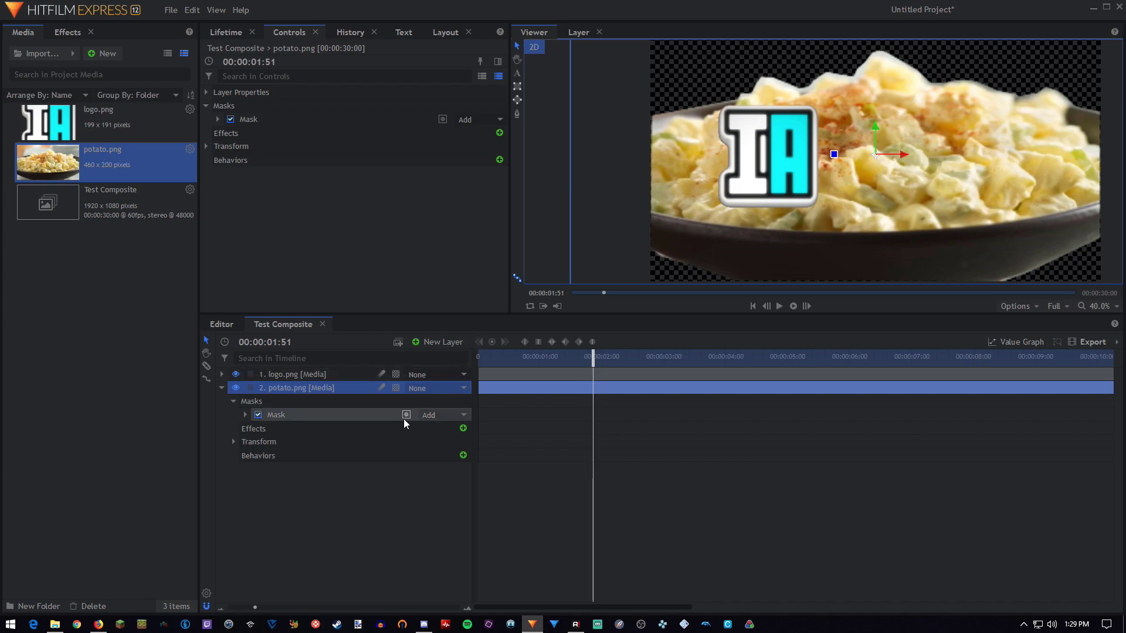
pyautogui.click(245, 415)
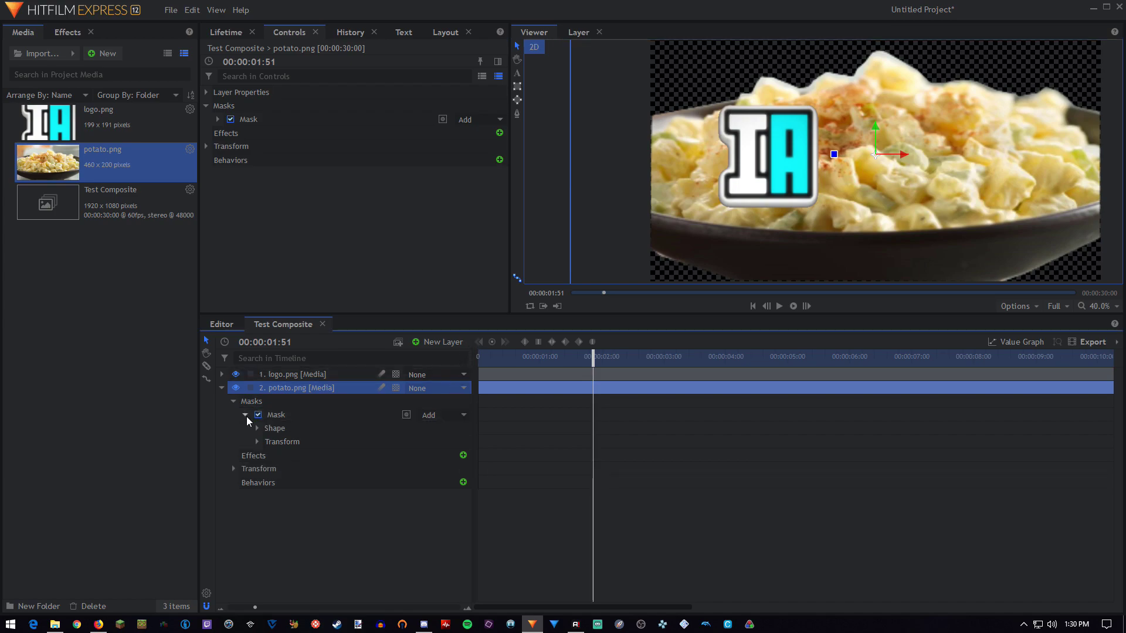
pyautogui.click(256, 432)
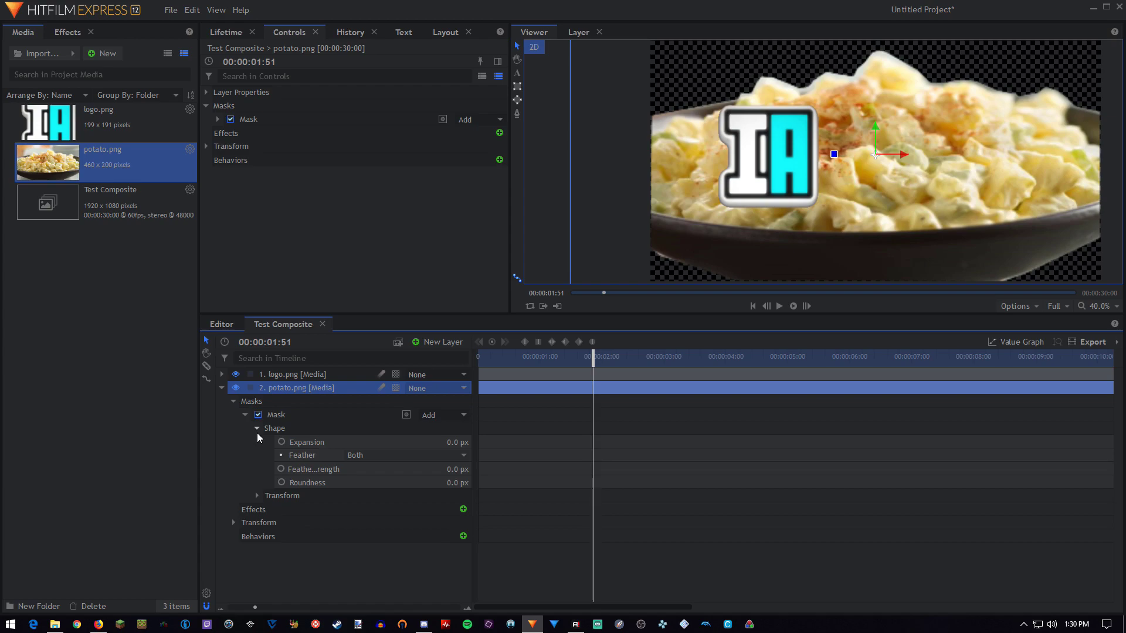
pyautogui.moveTo(450, 441); pyautogui.dragTo(456, 470)
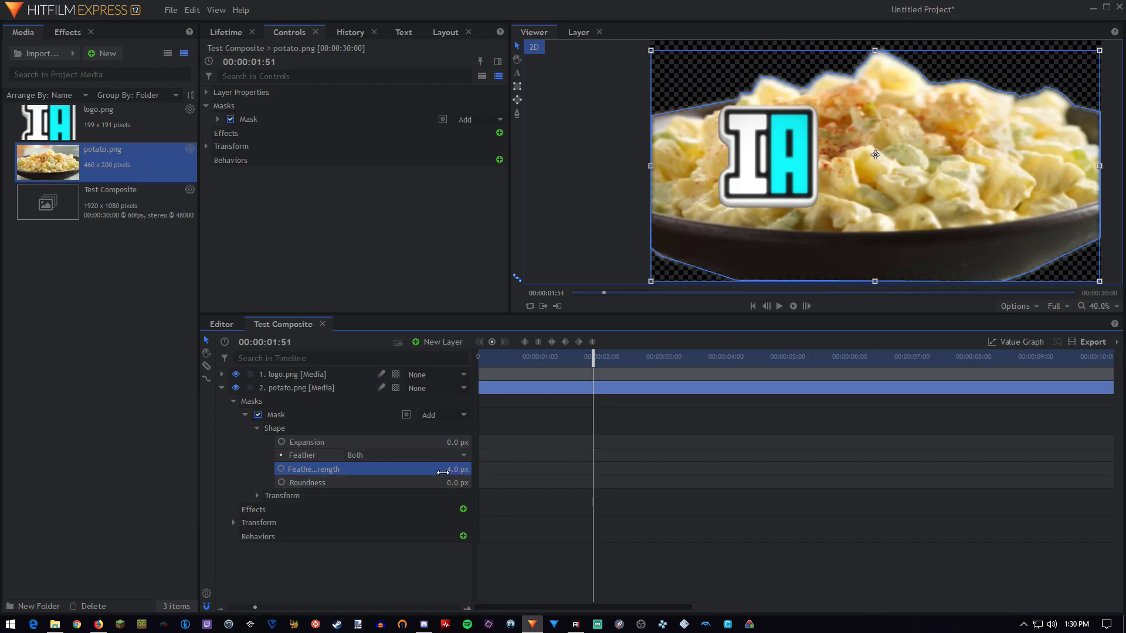
pyautogui.click(600, 224)
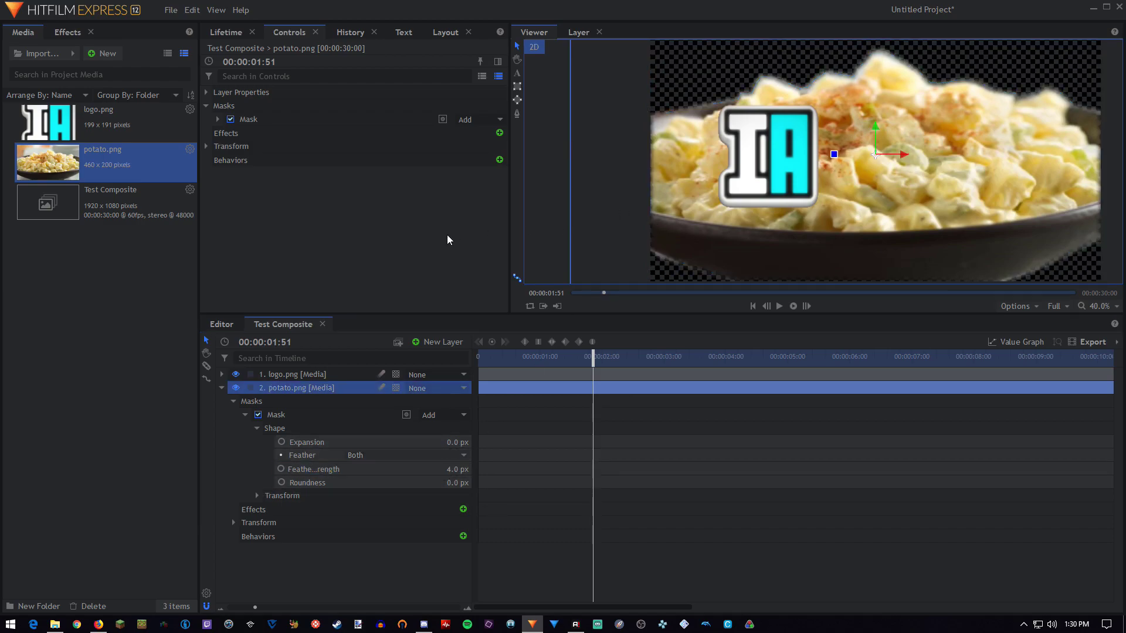
# - Reduce the feather strength of the potato.png mask to 2 px
pyautogui.click(461, 481)
pyautogui.click(450, 469)
pyautogui.press('Return')
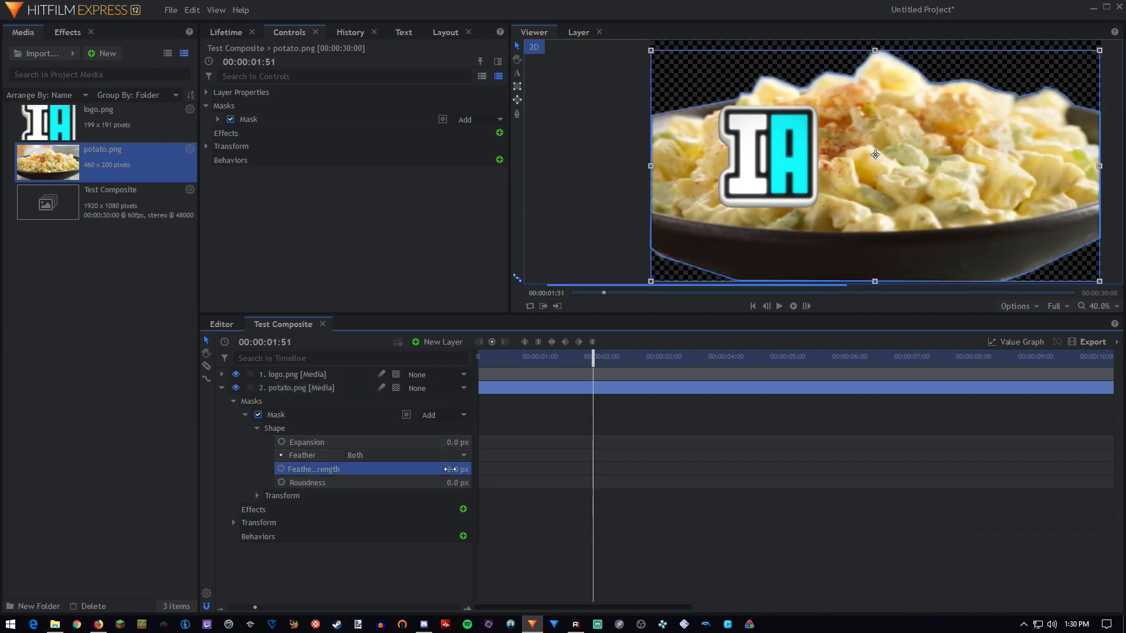
pyautogui.click(587, 198)
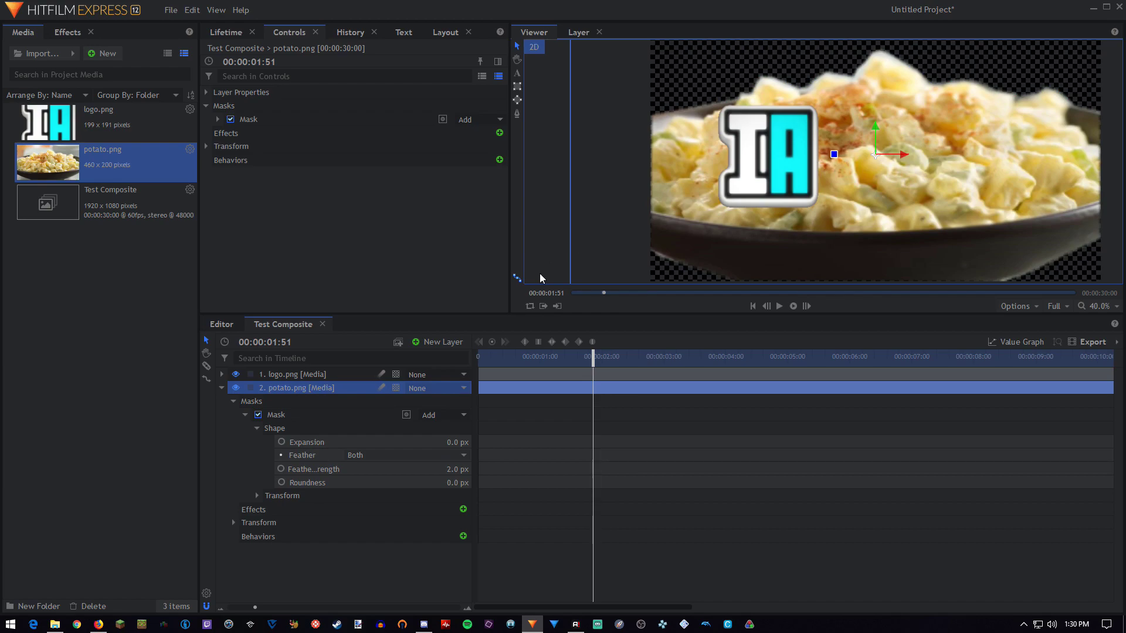
# - Switch the potato.png mask off and back on to compare the picture, and collapse the layer's Masks group
pyautogui.moveTo(458, 483); pyautogui.dragTo(282, 495)
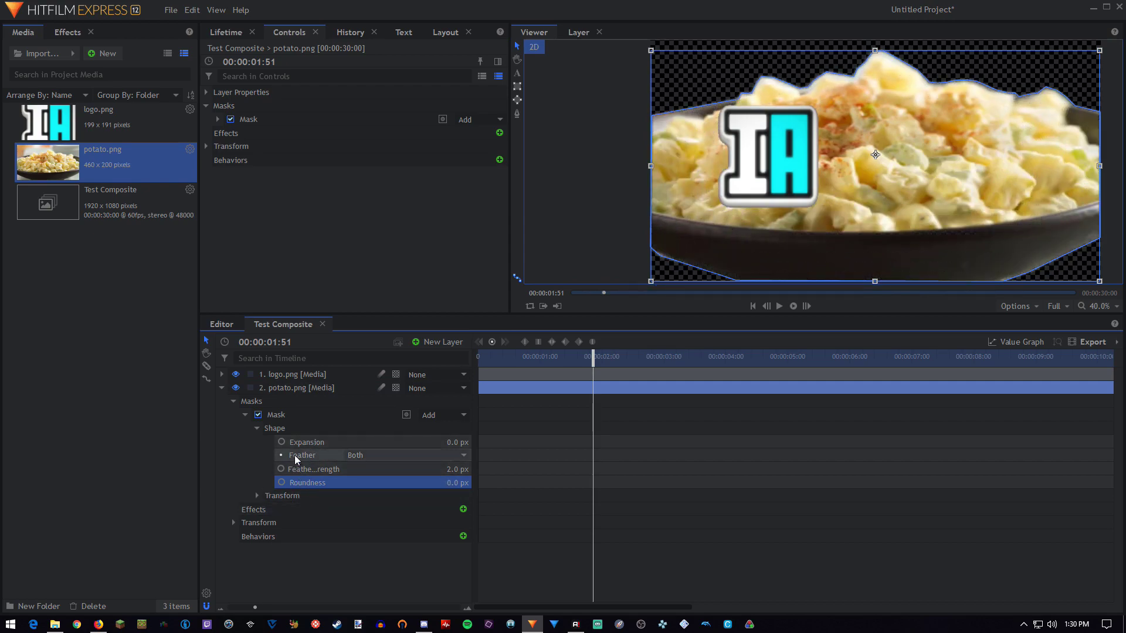
pyautogui.click(258, 416)
pyautogui.click(259, 415)
pyautogui.click(258, 415)
pyautogui.click(233, 401)
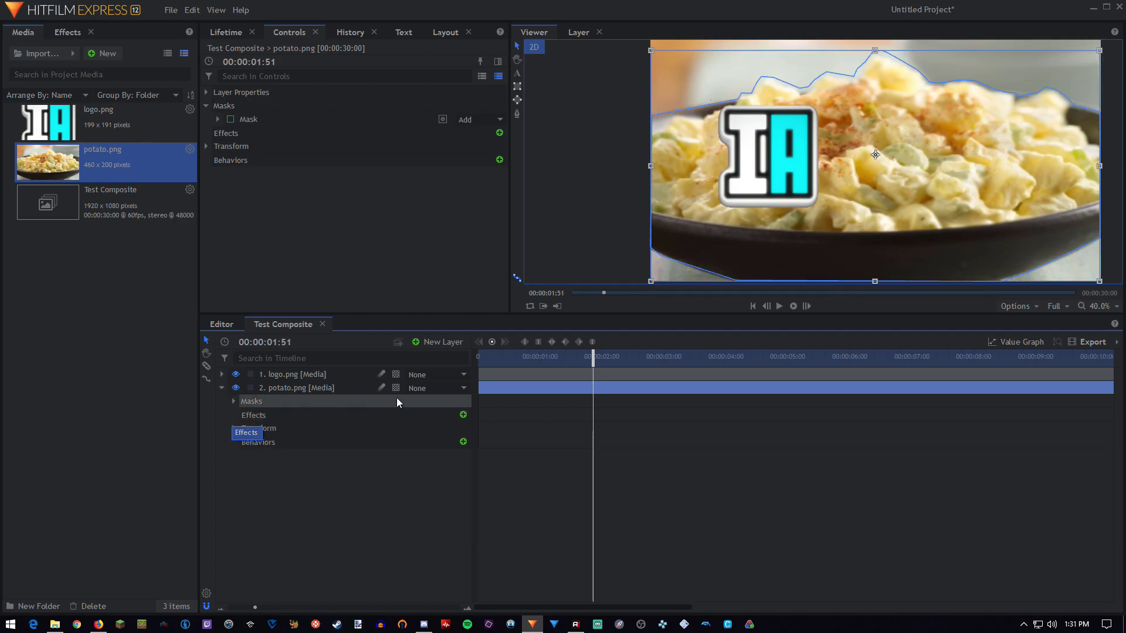
pyautogui.click(233, 401)
pyautogui.click(246, 414)
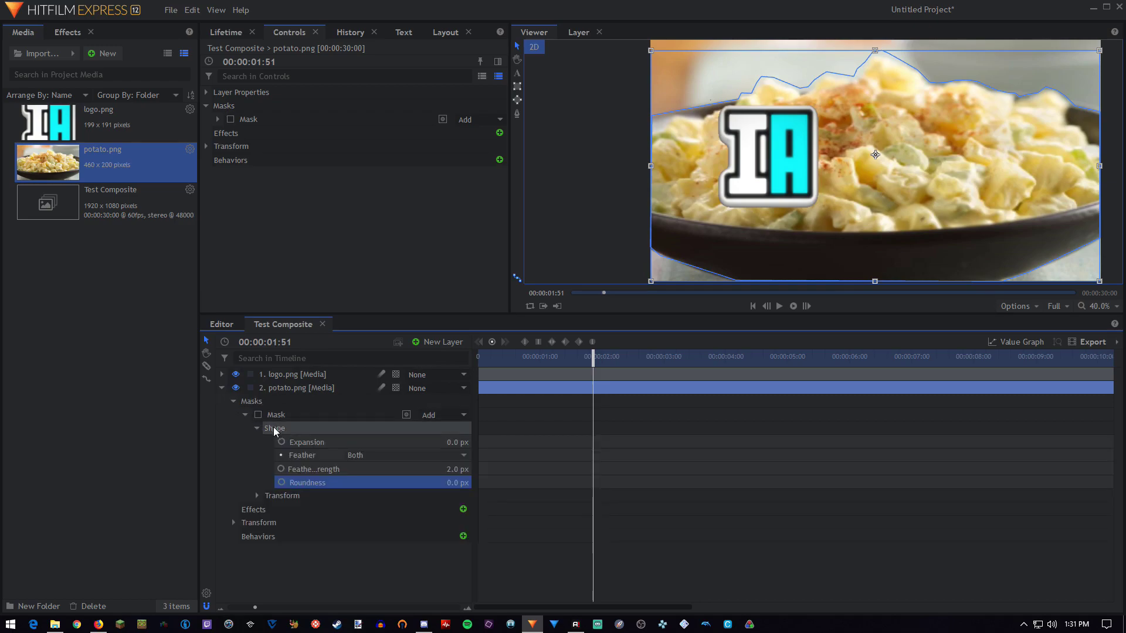
pyautogui.click(259, 415)
pyautogui.click(233, 401)
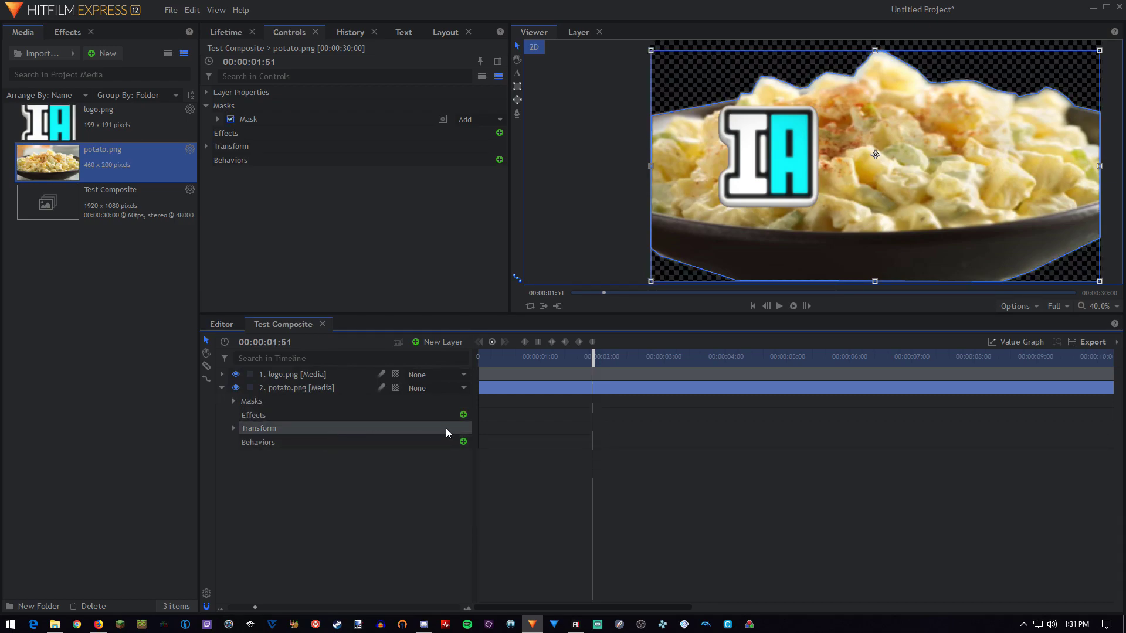
# - Browse the effect categories available for the potato.png layer and close the list without choosing one
pyautogui.click(463, 415)
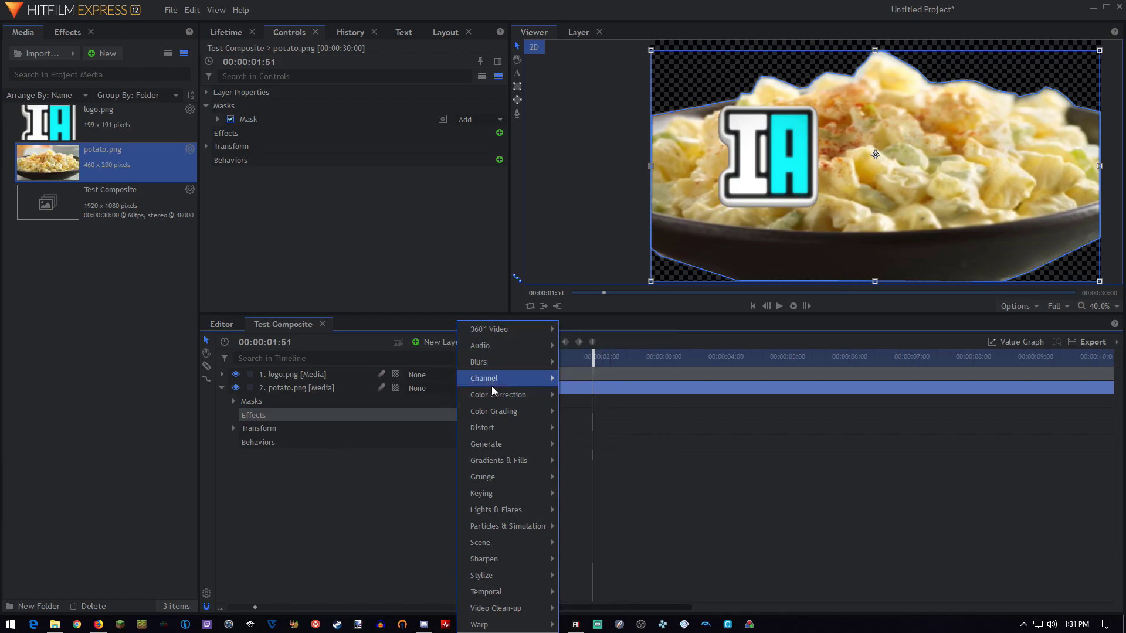
pyautogui.moveTo(491, 625)
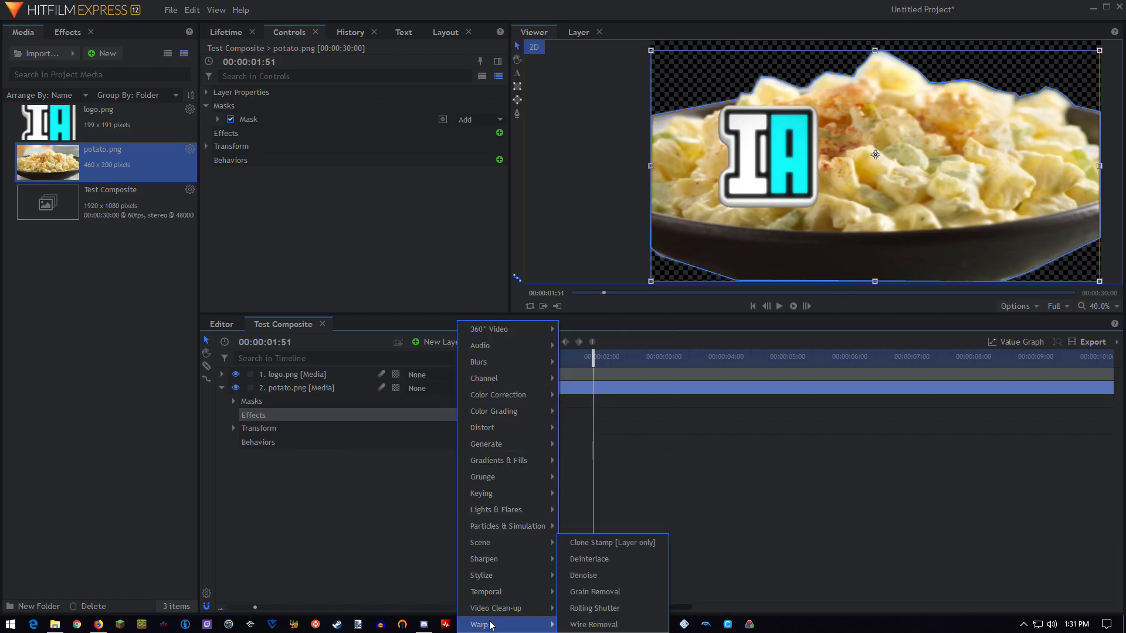
pyautogui.moveTo(507, 345)
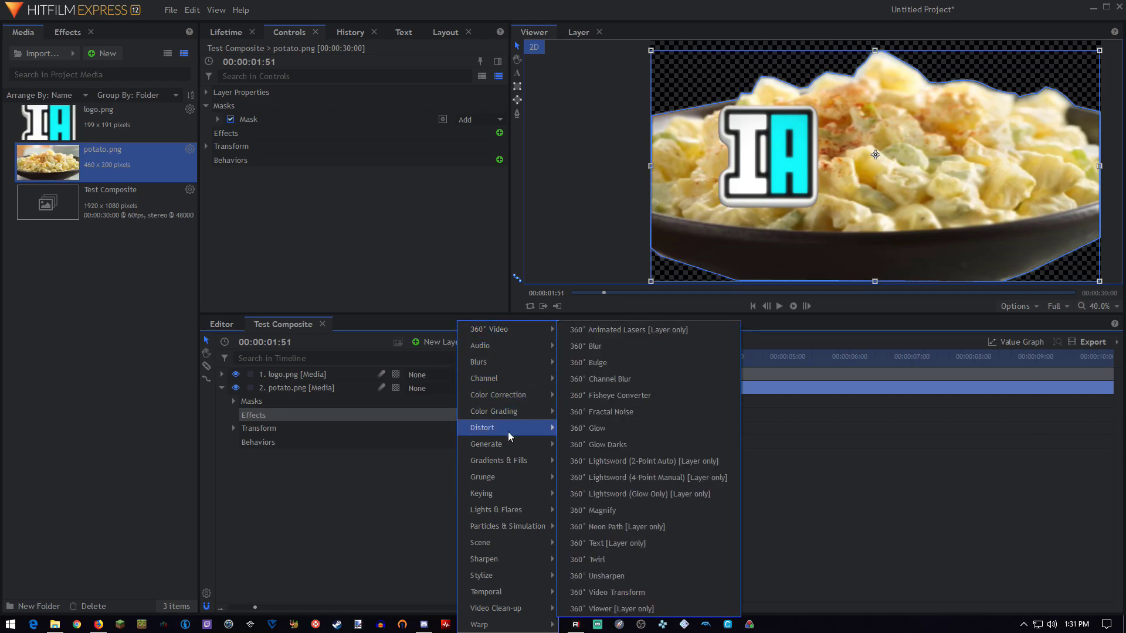
pyautogui.click(357, 515)
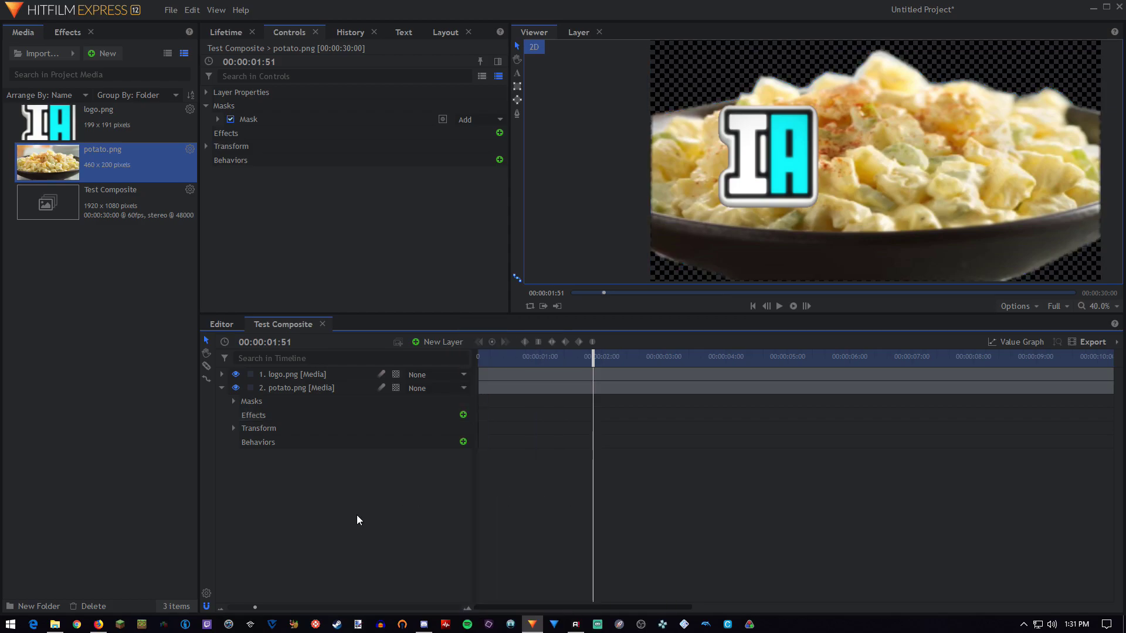
# - Open the effects library and search it for "black white"
pyautogui.click(64, 34)
pyautogui.click(66, 50)
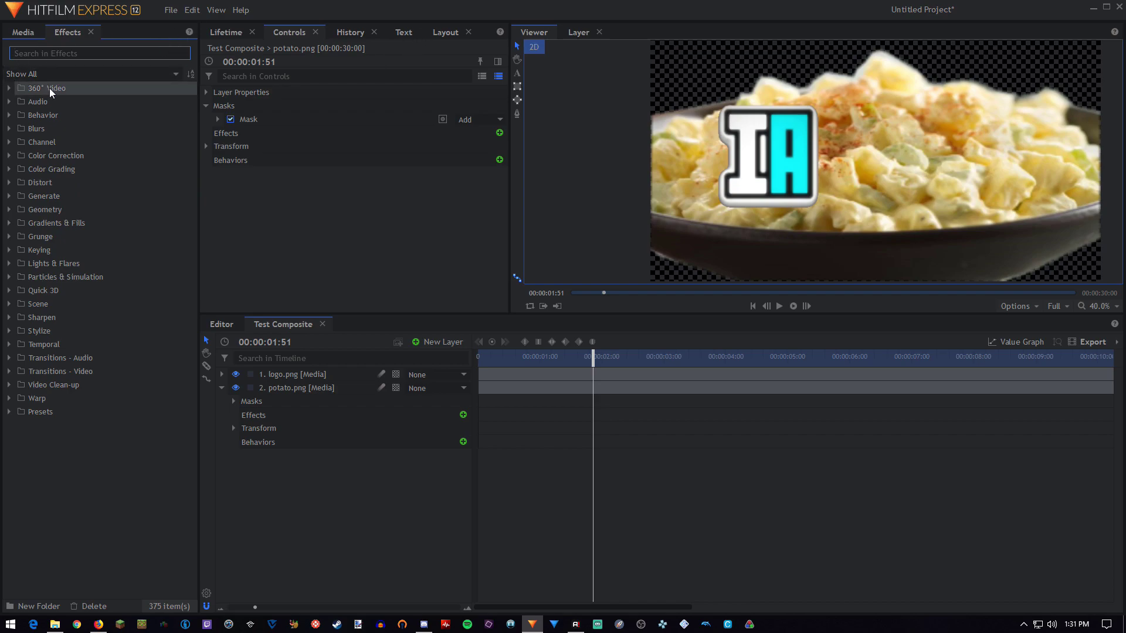
pyautogui.write('black w')
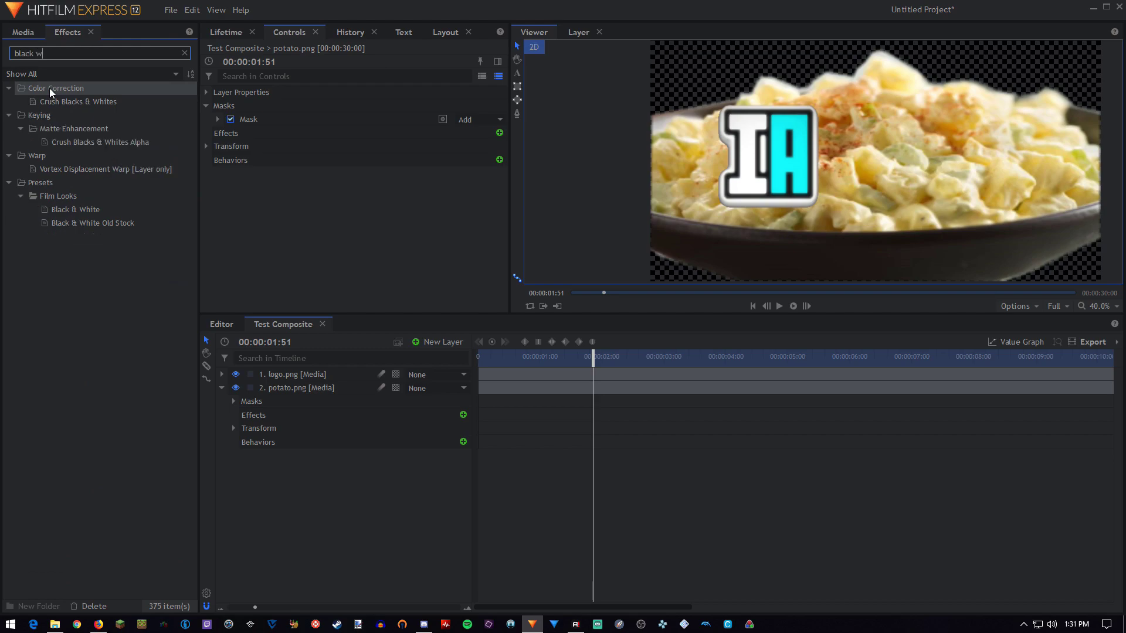
pyautogui.write('hite')
pyautogui.press('BackSpace')
pyautogui.press('BackSpace')
pyautogui.press('BackSpace')
pyautogui.press('BackSpace')
pyautogui.press('BackSpace')
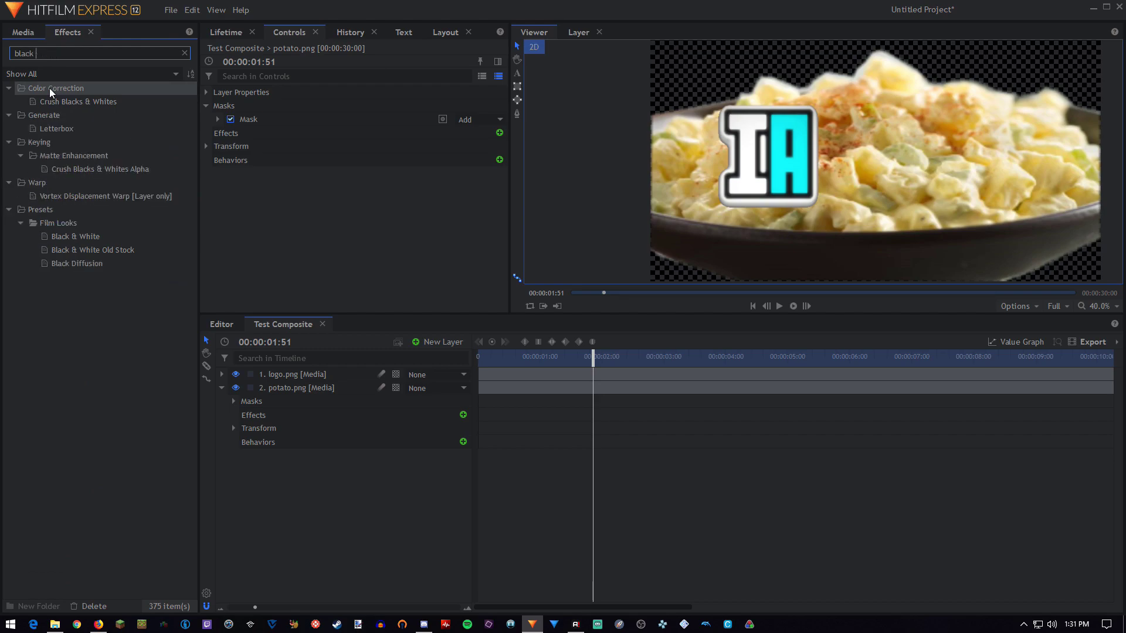
# - Shorten the effects search to "black" and apply the Black & White film look preset to the potato.png layer
pyautogui.write('and')
pyautogui.press('BackSpace')
pyautogui.press('BackSpace')
pyautogui.press('BackSpace')
pyautogui.press('BackSpace')
pyautogui.press('BackSpace')
pyautogui.click(74, 238)
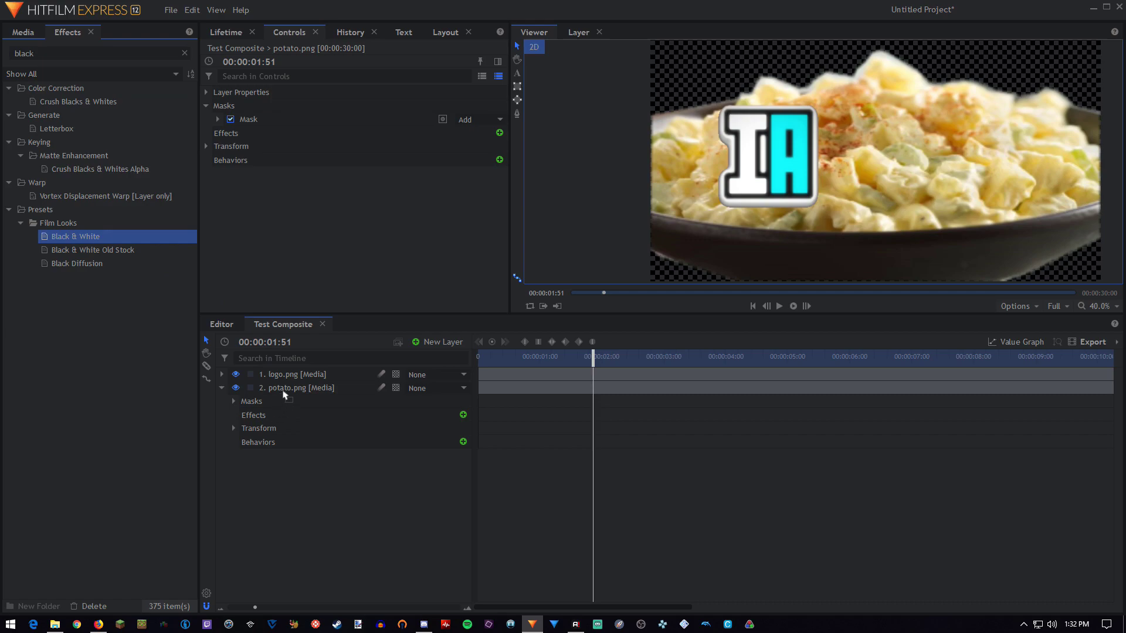
pyautogui.moveTo(284, 395); pyautogui.dragTo(280, 390)
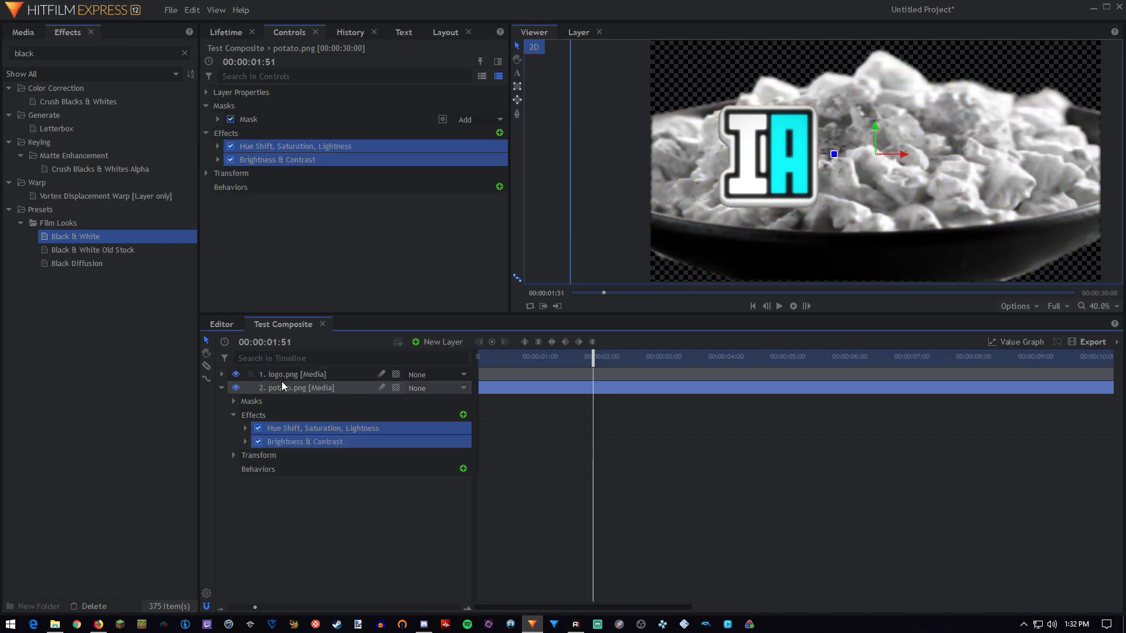
# - Collapse the potato.png layer's Effects group and preview the composite from its start
pyautogui.click(231, 414)
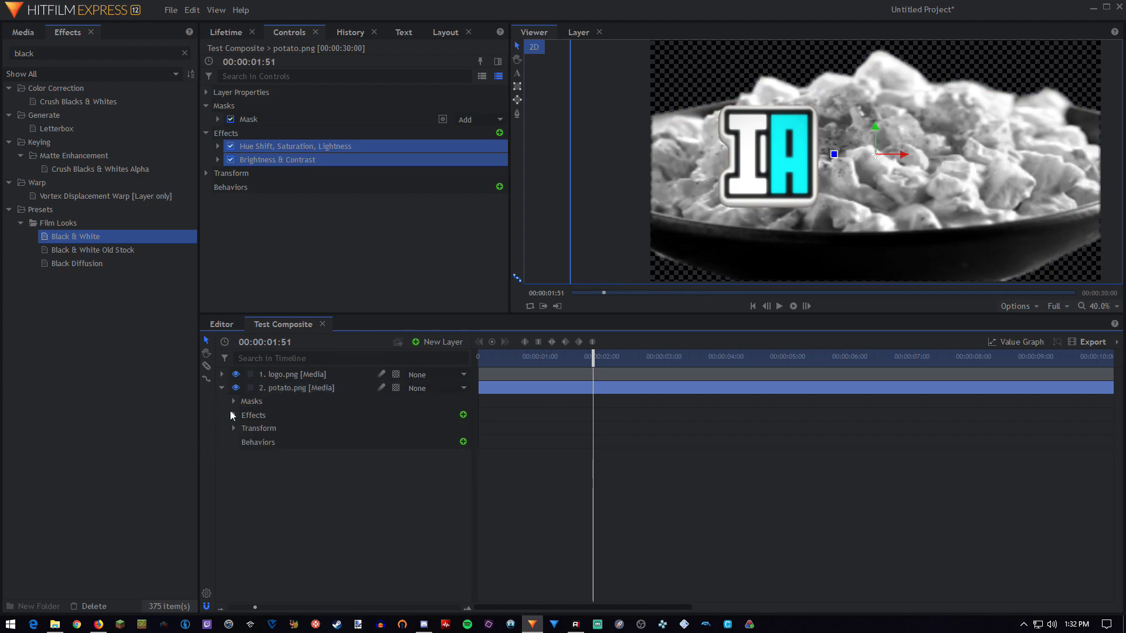
pyautogui.moveTo(510, 356); pyautogui.dragTo(477, 357)
pyautogui.click(780, 307)
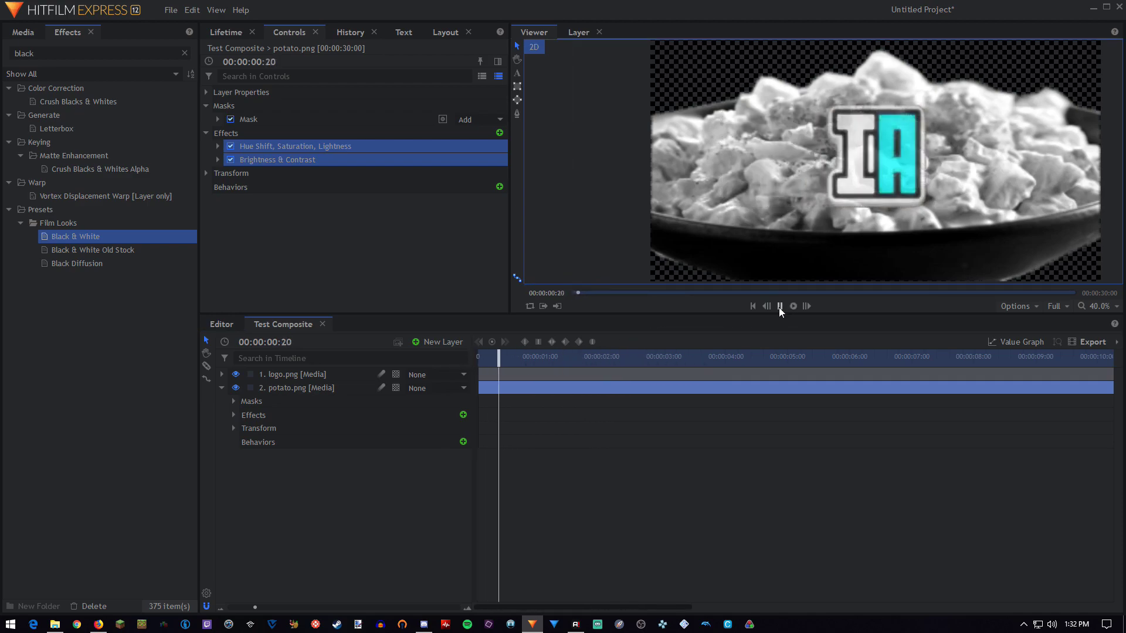
pyautogui.click(780, 306)
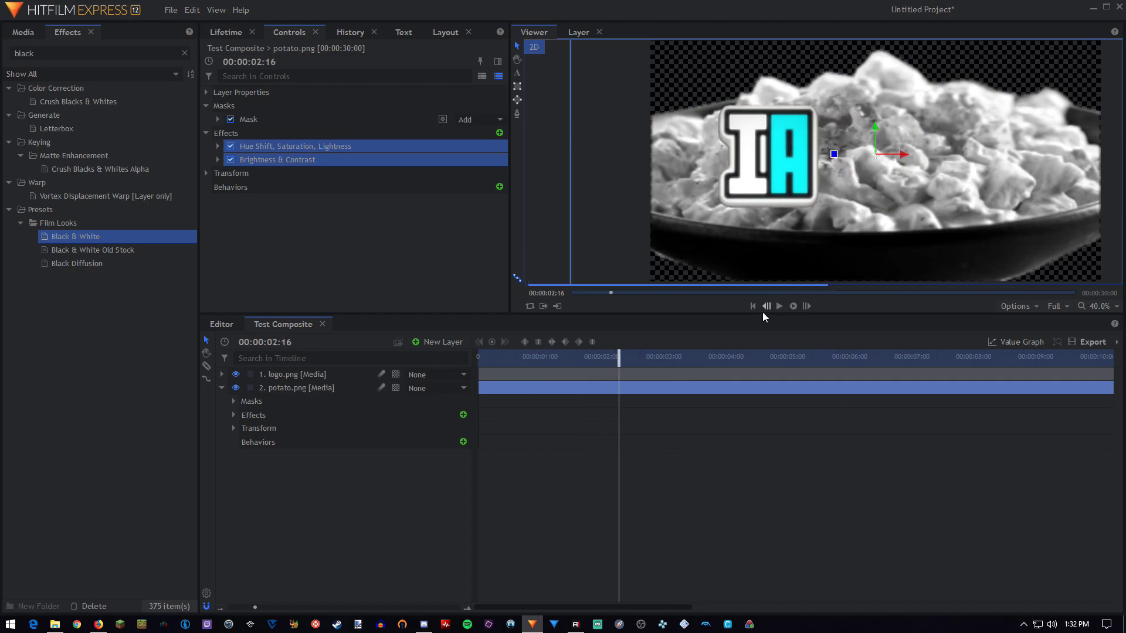
# - Expand the logo.png layer, move its second Position keyframe to 00:00:02:16, and preview the slower slide from the start
pyautogui.click(222, 374)
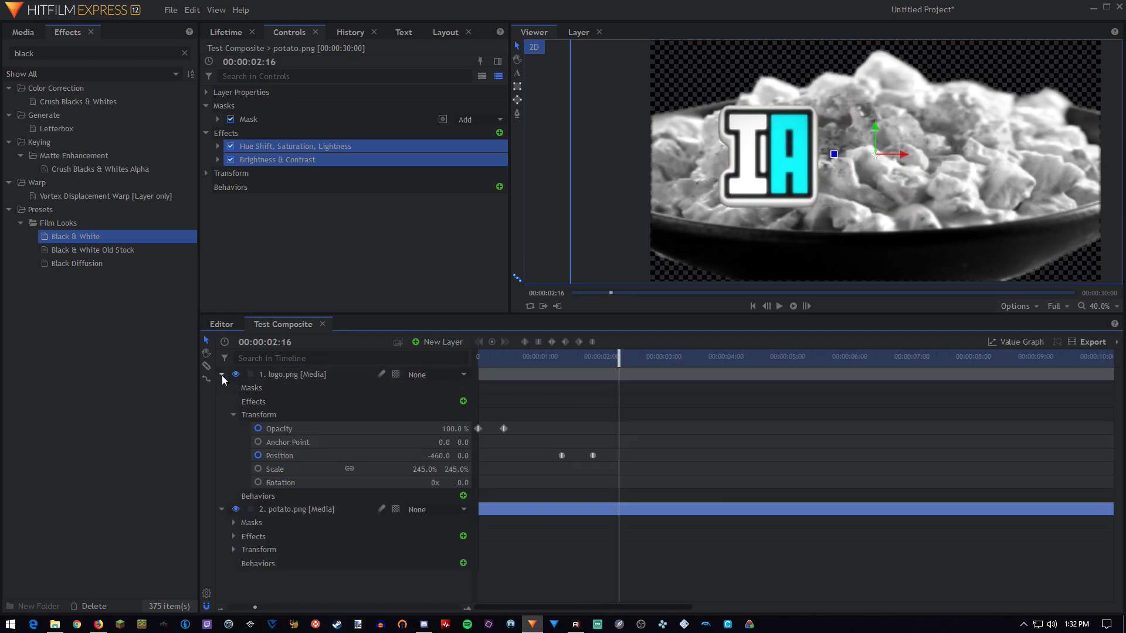
pyautogui.moveTo(592, 455); pyautogui.dragTo(619, 455)
pyautogui.moveTo(545, 357); pyautogui.dragTo(478, 357)
pyautogui.click(779, 306)
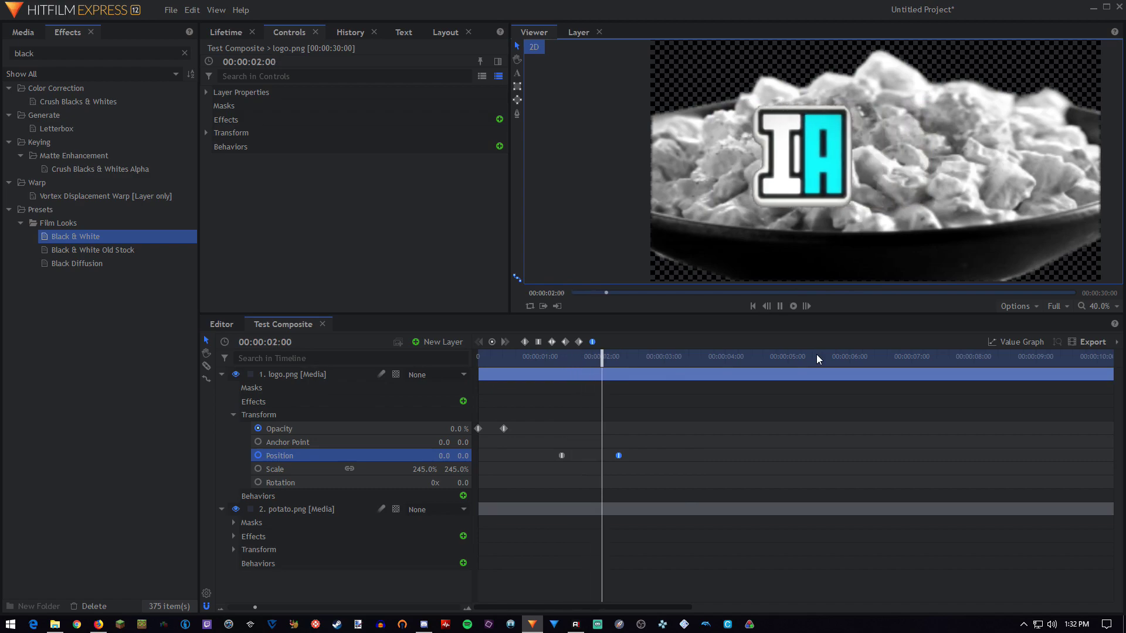
pyautogui.click(779, 307)
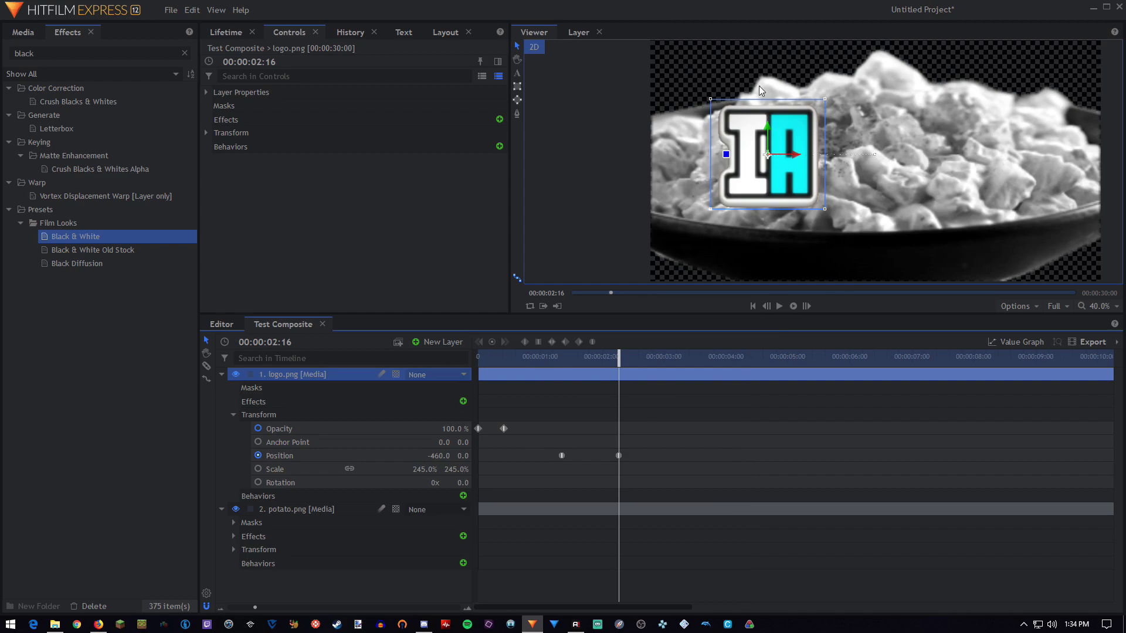
# - Copy the logo's second Position keyframe, paste it, and move the copy to just past the five-second mark
pyautogui.moveTo(632, 364); pyautogui.dragTo(452, 368)
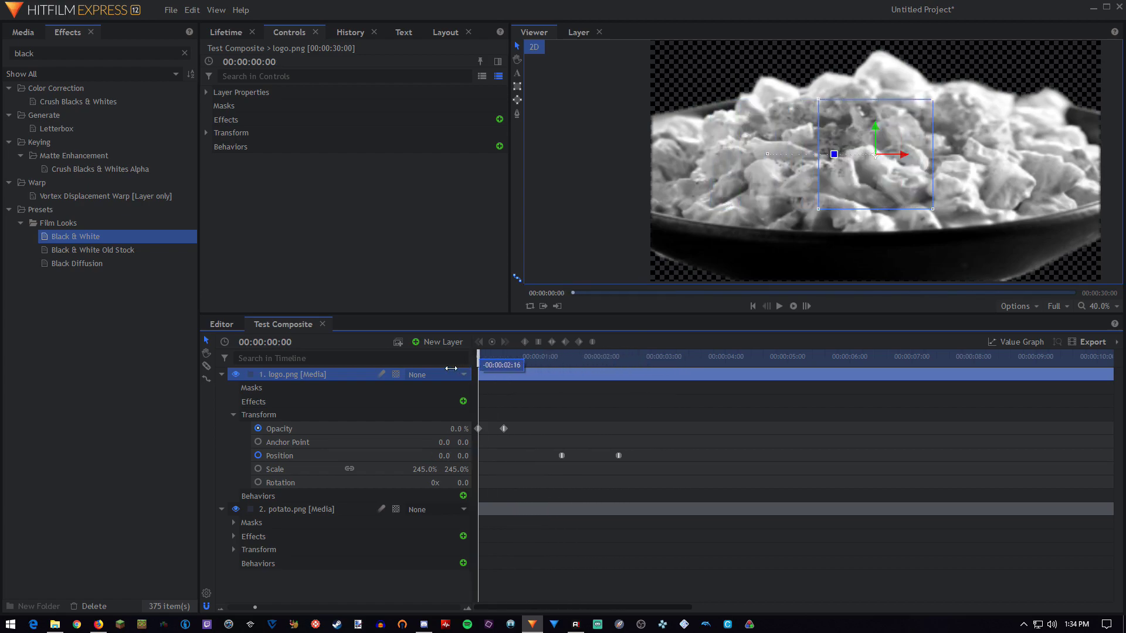
pyautogui.moveTo(480, 373); pyautogui.dragTo(517, 394)
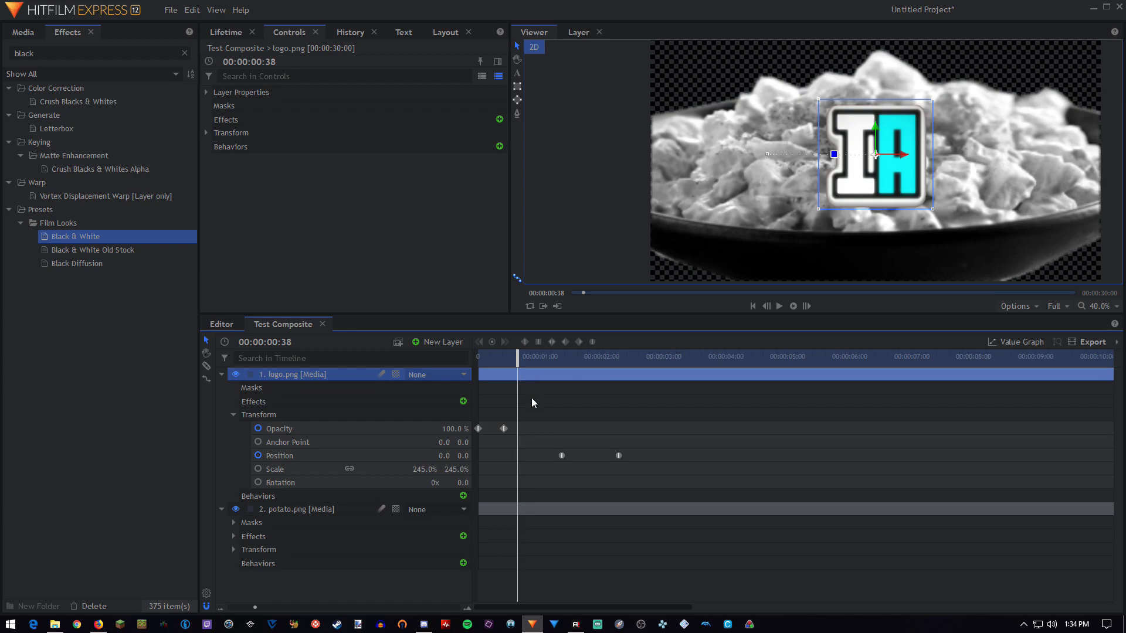
pyautogui.moveTo(649, 434); pyautogui.dragTo(617, 480)
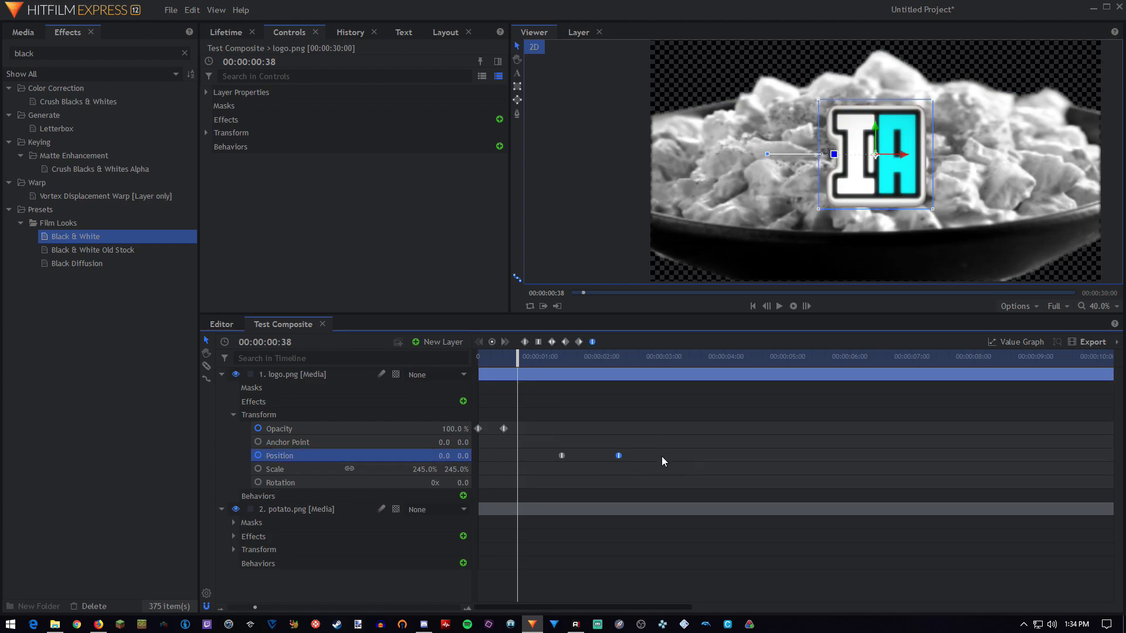
pyautogui.rightClick(619, 456)
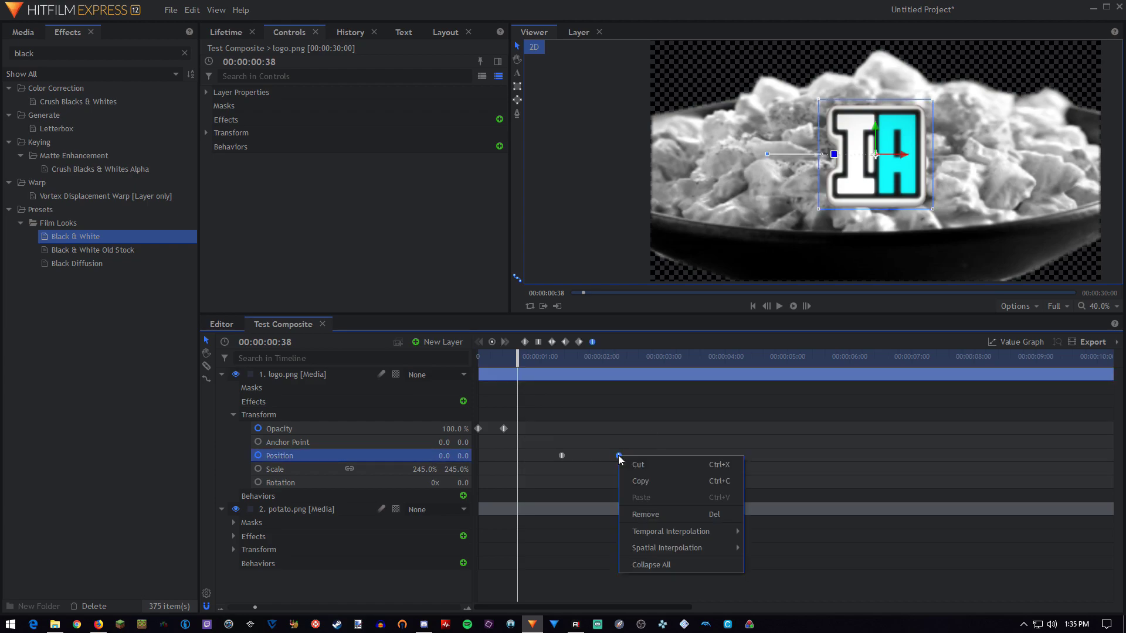
pyautogui.click(639, 479)
pyautogui.rightClick(745, 455)
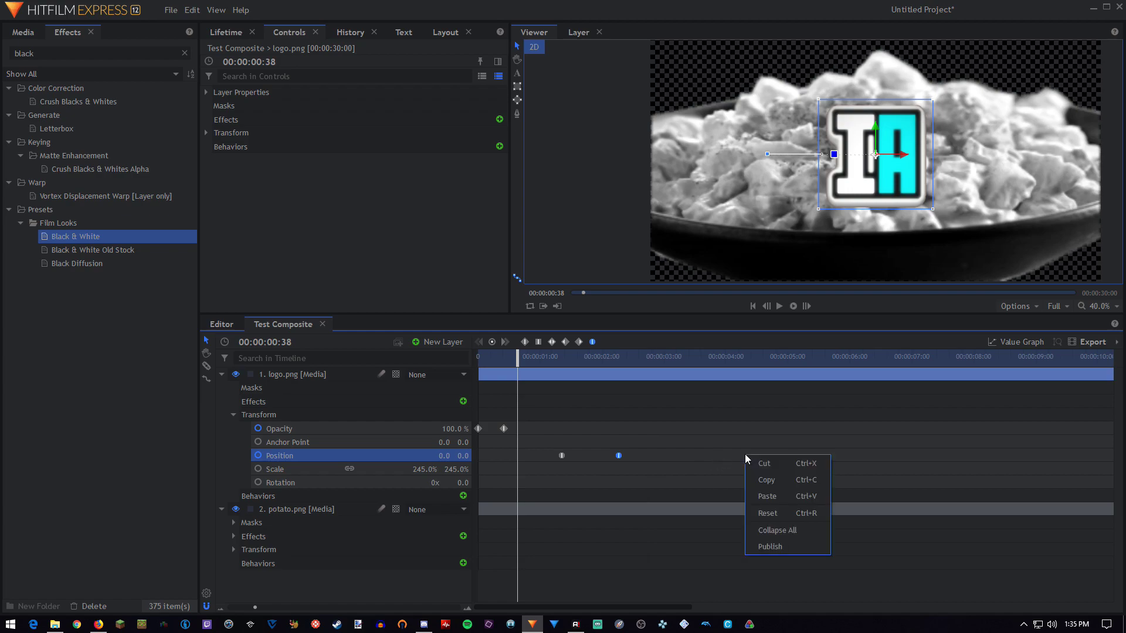
pyautogui.click(768, 495)
pyautogui.moveTo(517, 456); pyautogui.dragTo(790, 457)
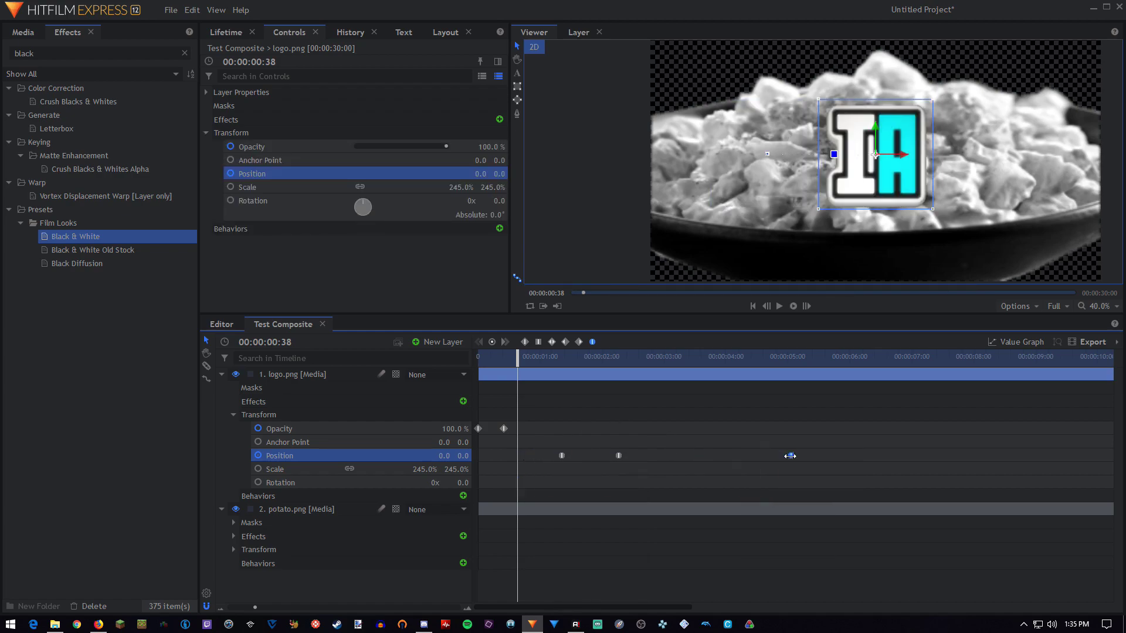
# - Copy the logo's first Position keyframe and paste it at 00:00:05:54
pyautogui.moveTo(786, 360)
pyautogui.mouseDown()
pyautogui.moveTo(815, 364)
pyautogui.moveTo(771, 364)
pyautogui.mouseUp()
pyautogui.rightClick(562, 457)
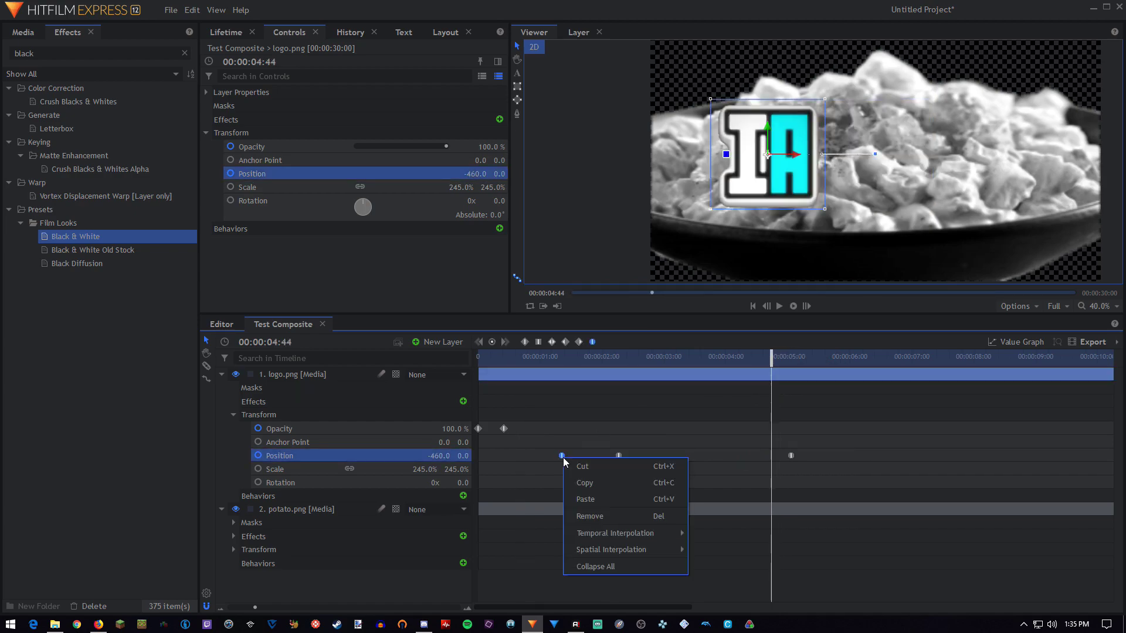
pyautogui.click(583, 482)
pyautogui.moveTo(832, 364); pyautogui.dragTo(843, 364)
pyautogui.rightClick(849, 455)
pyautogui.click(867, 498)
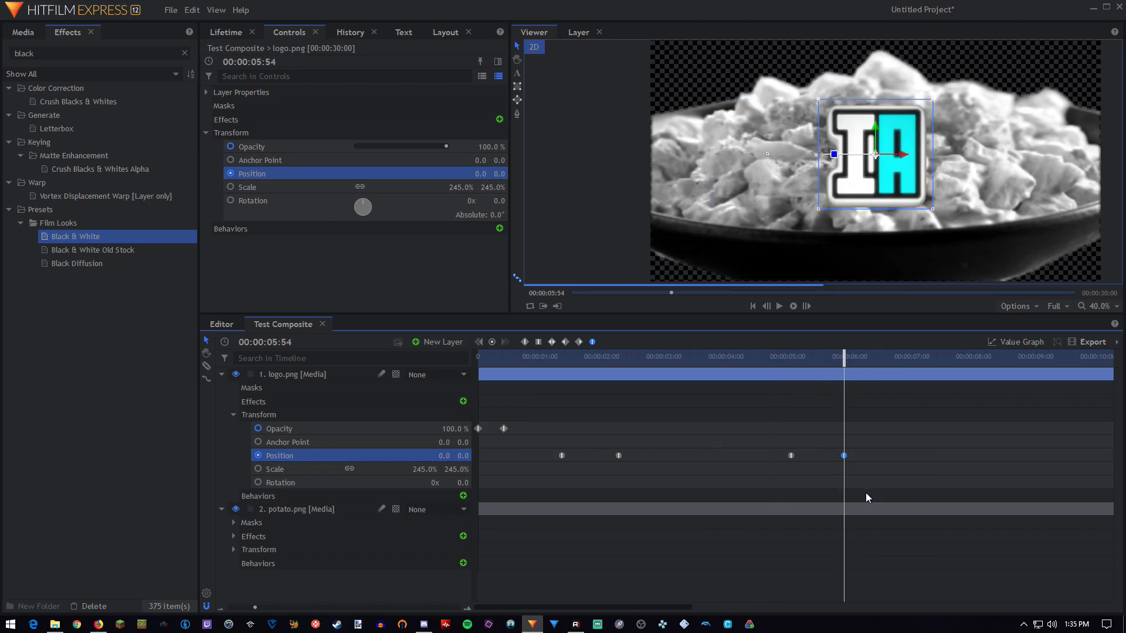
# - Copy the logo's 100% Opacity keyframe and paste it at 00:00:06:42
pyautogui.click(522, 424)
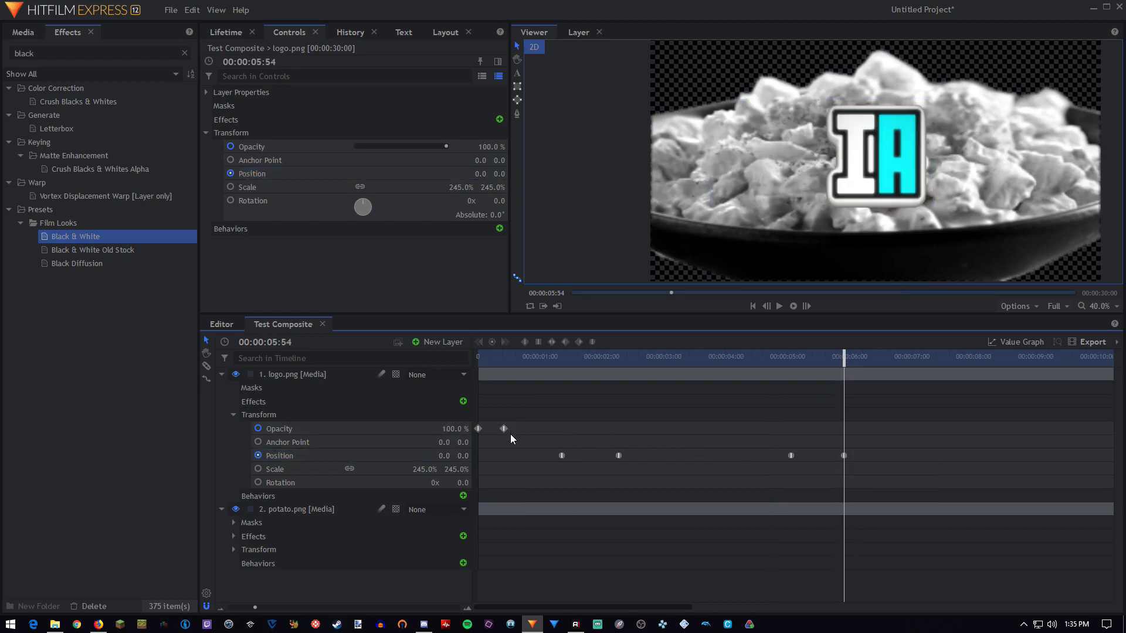
pyautogui.click(504, 429)
pyautogui.rightClick(504, 429)
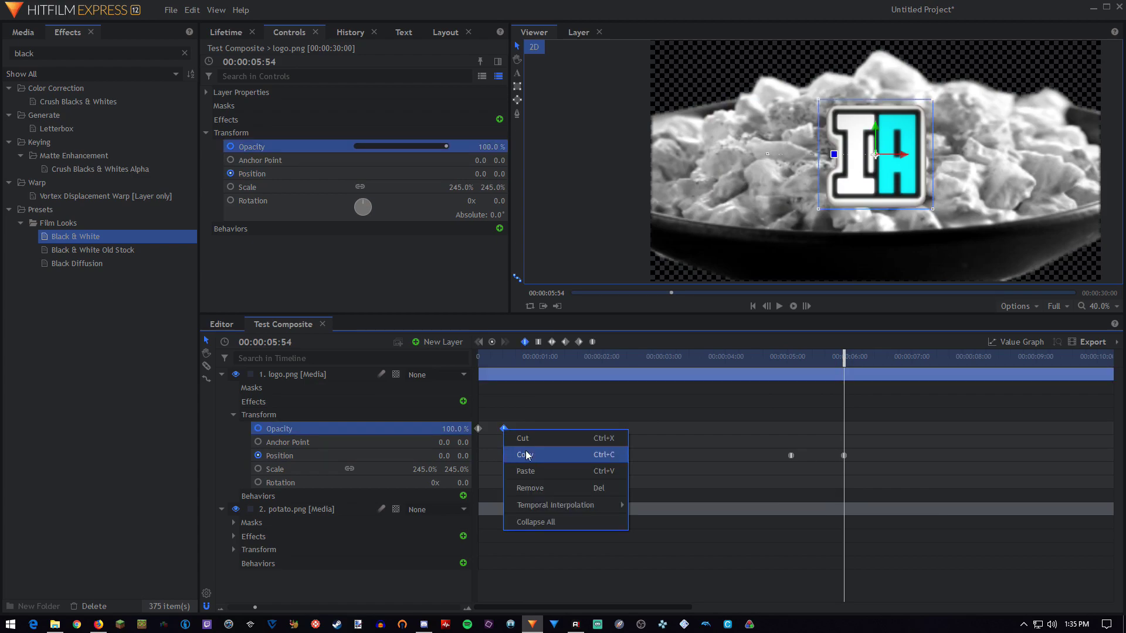
pyautogui.click(526, 455)
pyautogui.moveTo(887, 363); pyautogui.dragTo(893, 365)
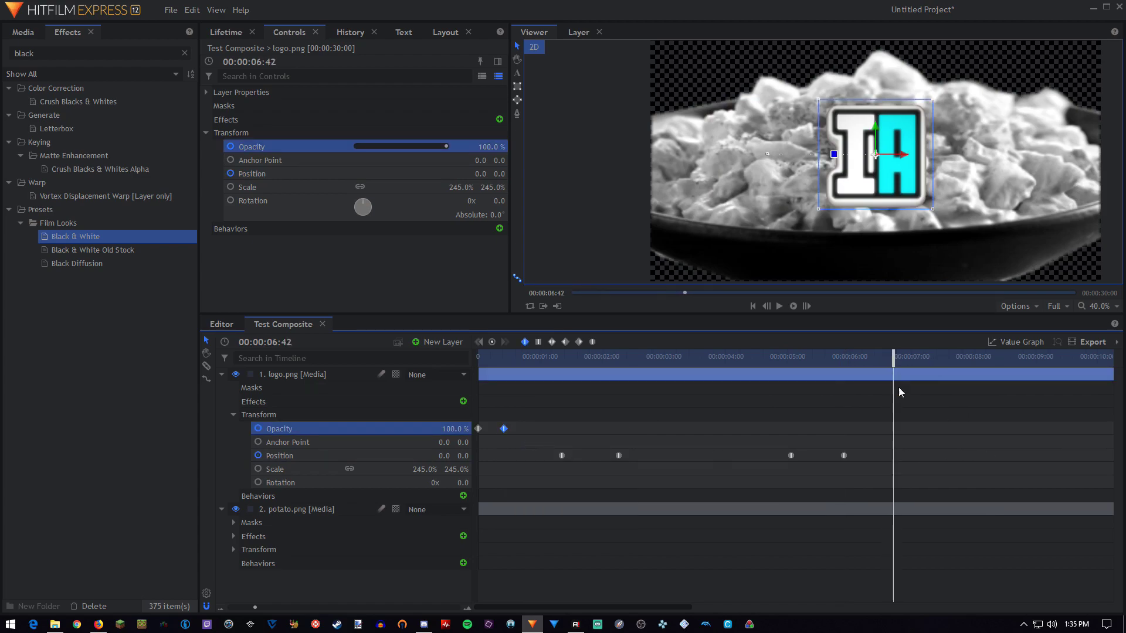
pyautogui.rightClick(899, 437)
pyautogui.click(926, 479)
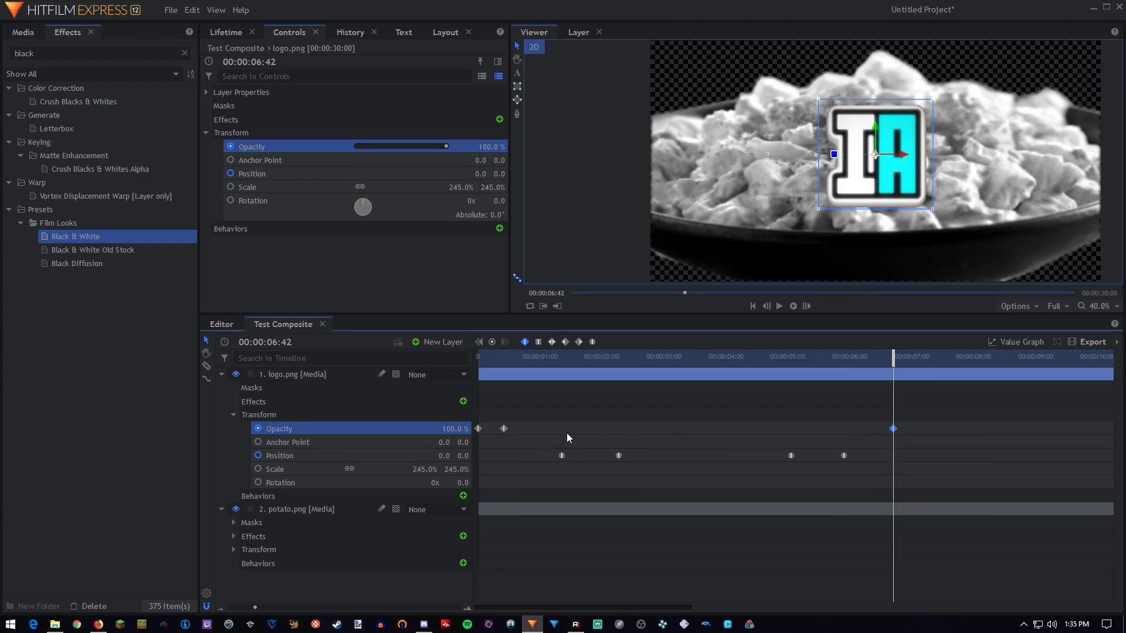
# - Copy the logo's 0% Opacity keyframe from the start of the timeline and paste it at 00:00:07:10
pyautogui.rightClick(480, 431)
pyautogui.click(505, 468)
pyautogui.moveTo(897, 362); pyautogui.dragTo(922, 364)
pyautogui.rightClick(925, 440)
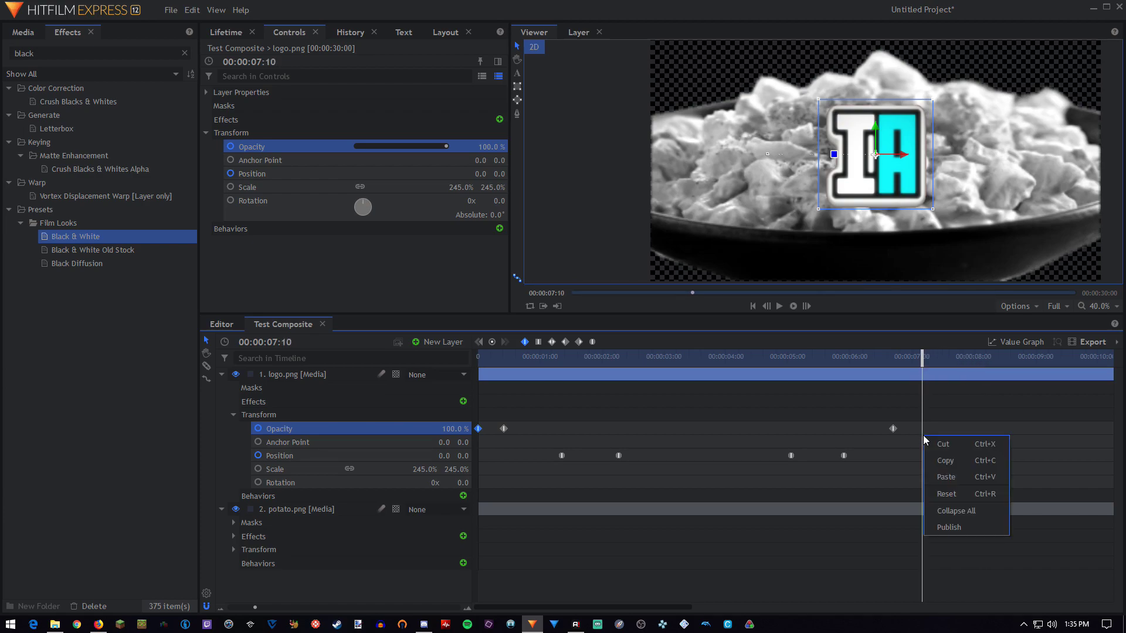
pyautogui.click(945, 477)
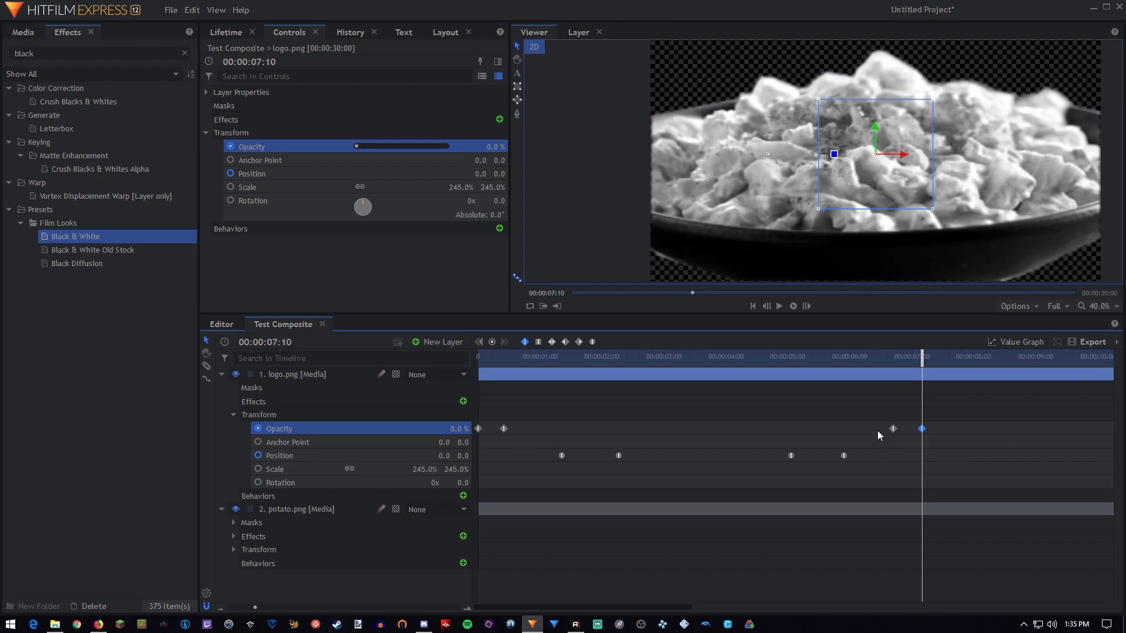
# - Preview the logo animation from the start and check the time at which its fade-out ends
pyautogui.moveTo(507, 365); pyautogui.dragTo(479, 365)
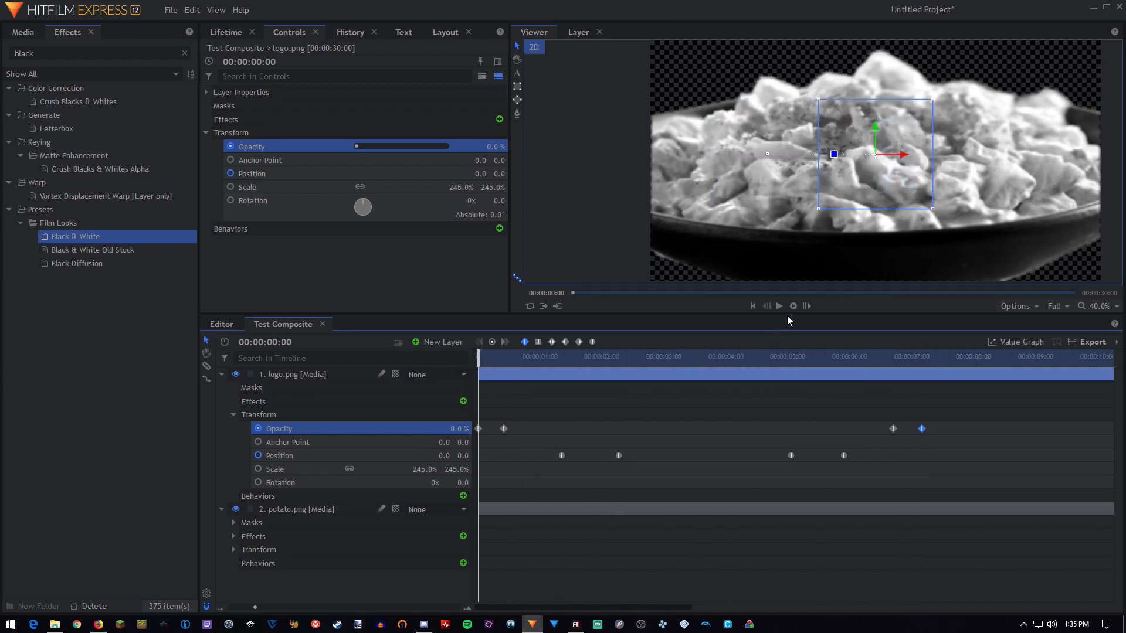
pyautogui.click(779, 305)
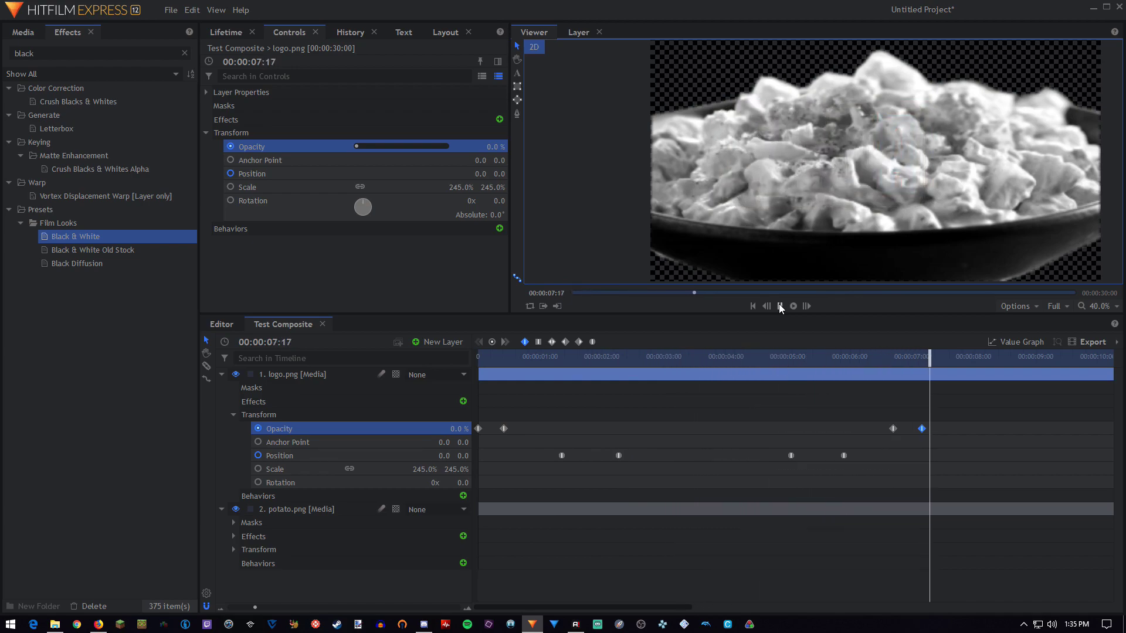
pyautogui.click(779, 306)
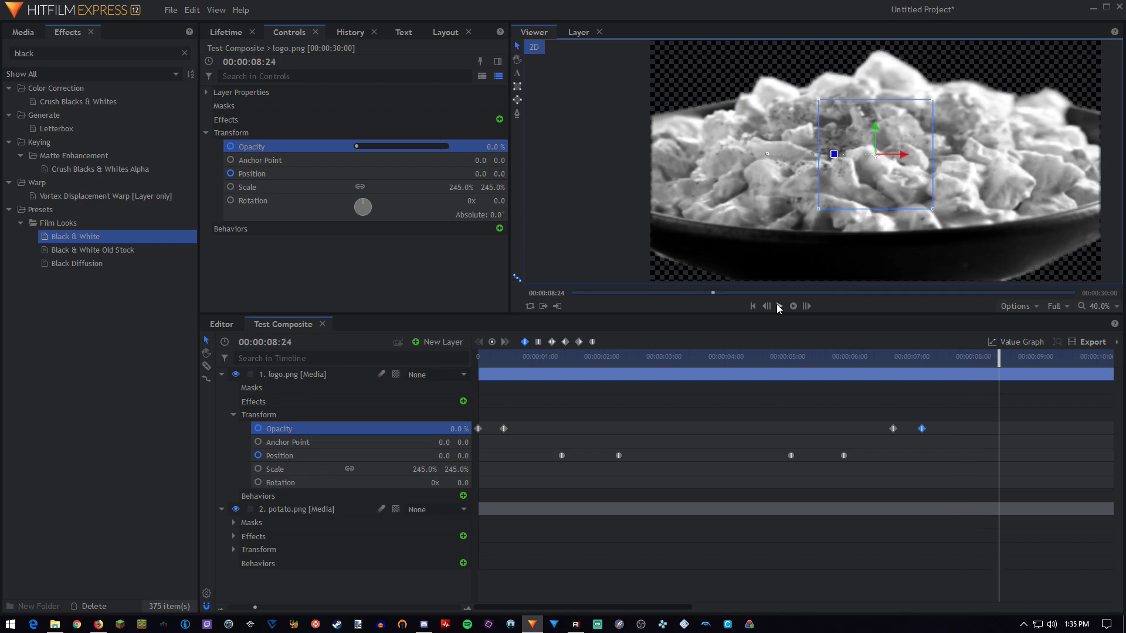
pyautogui.moveTo(927, 359); pyautogui.dragTo(923, 358)
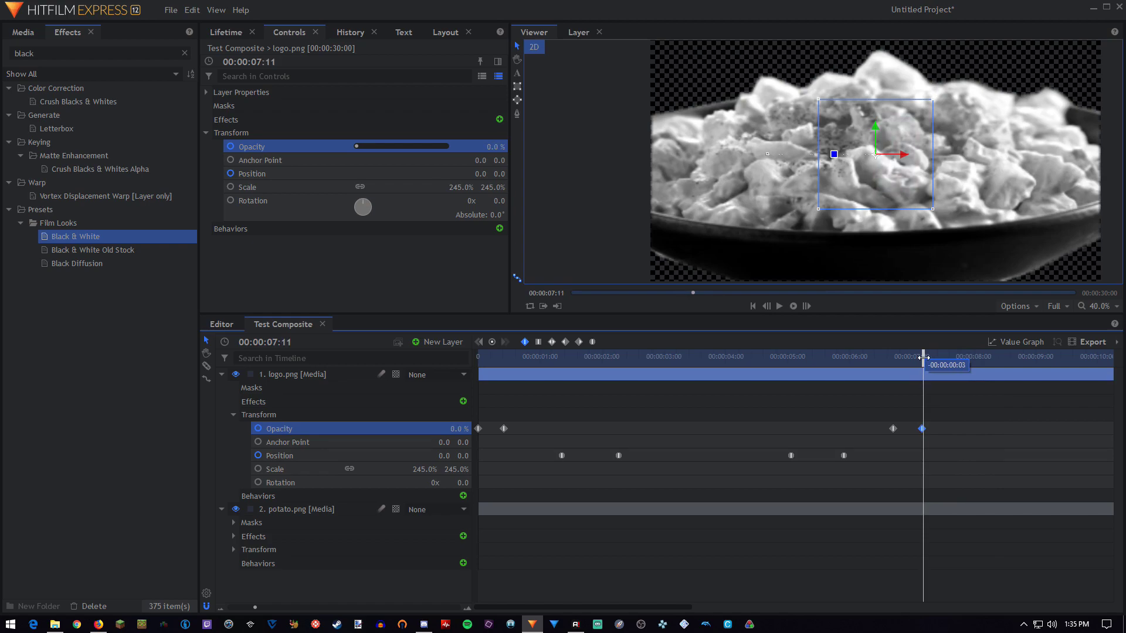
pyautogui.moveTo(923, 358); pyautogui.dragTo(742, 358)
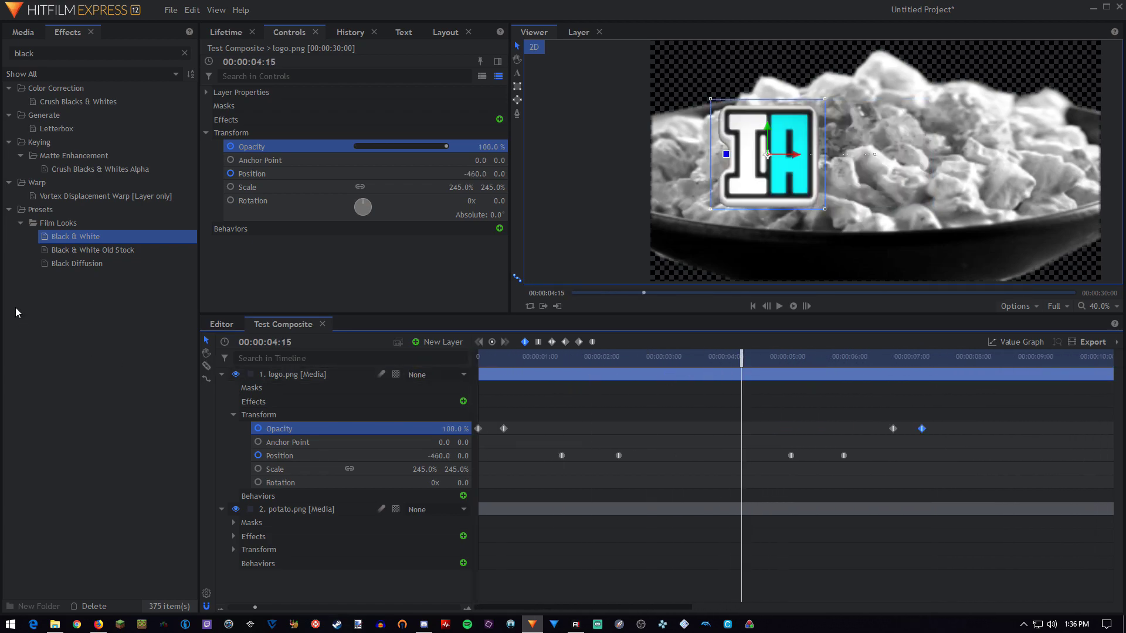
# - Set the Test Composite shot's duration to 00:00:07:12 in its composite shot properties
pyautogui.click(24, 32)
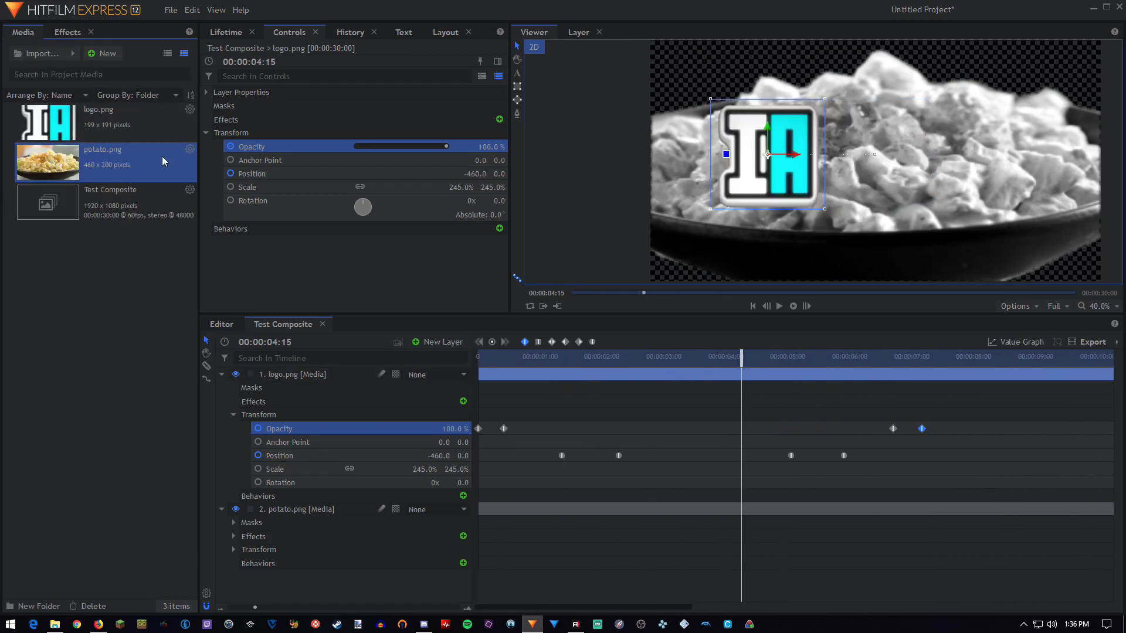
pyautogui.click(187, 192)
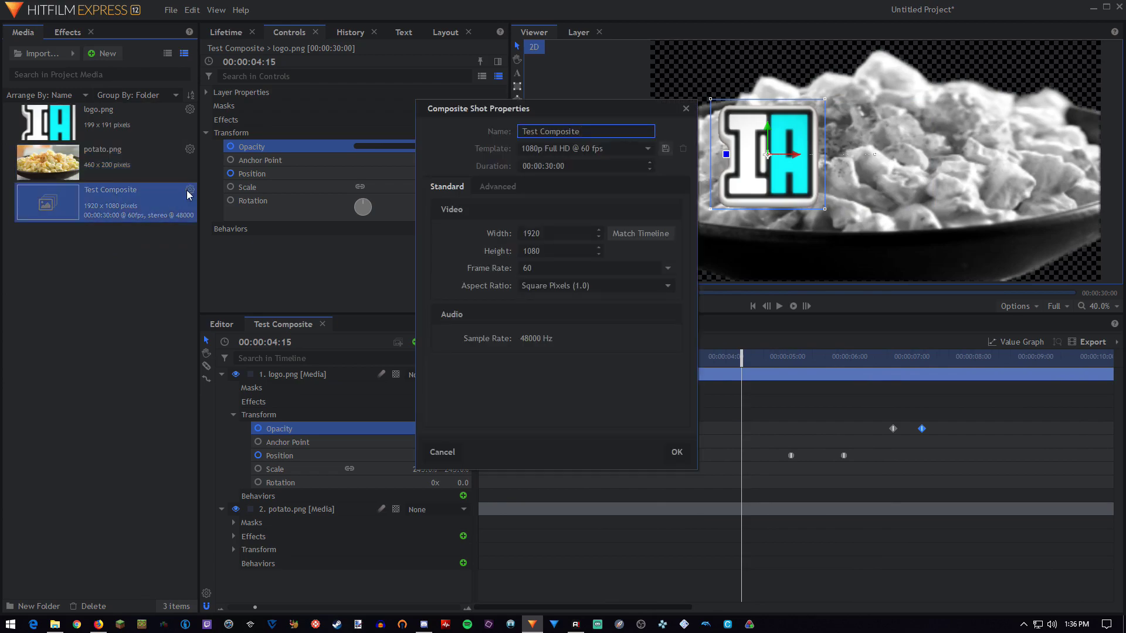
pyautogui.click(551, 166)
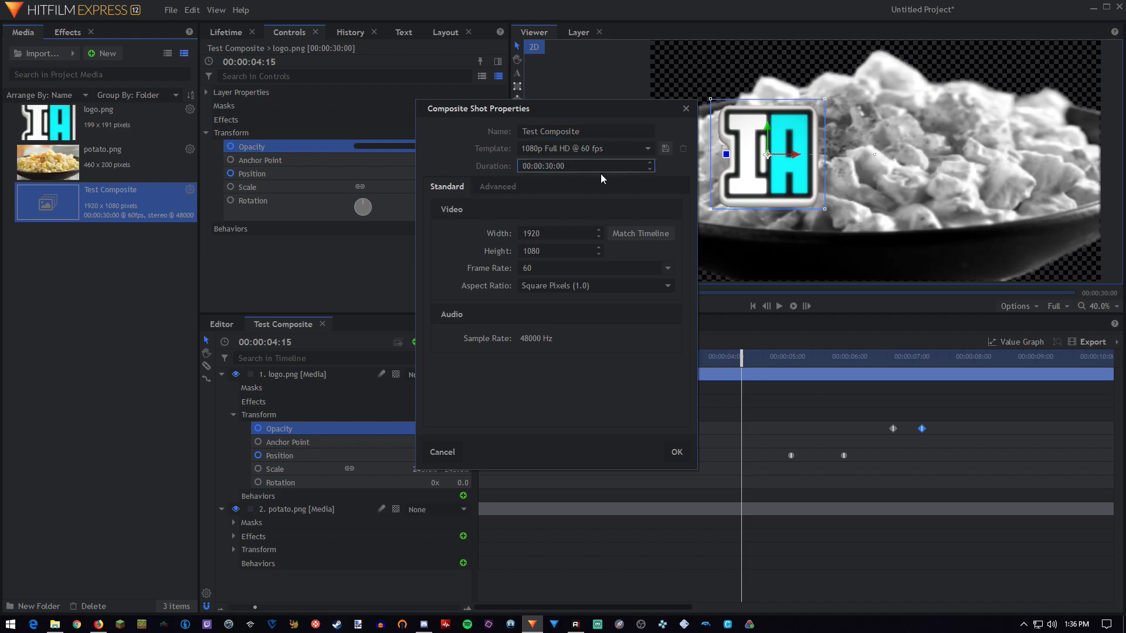
pyautogui.press('BackSpace')
pyautogui.press('BackSpace')
pyautogui.write('7:0')
pyautogui.press('BackSpace')
pyautogui.press('BackSpace')
pyautogui.write('12')
pyautogui.click(681, 452)
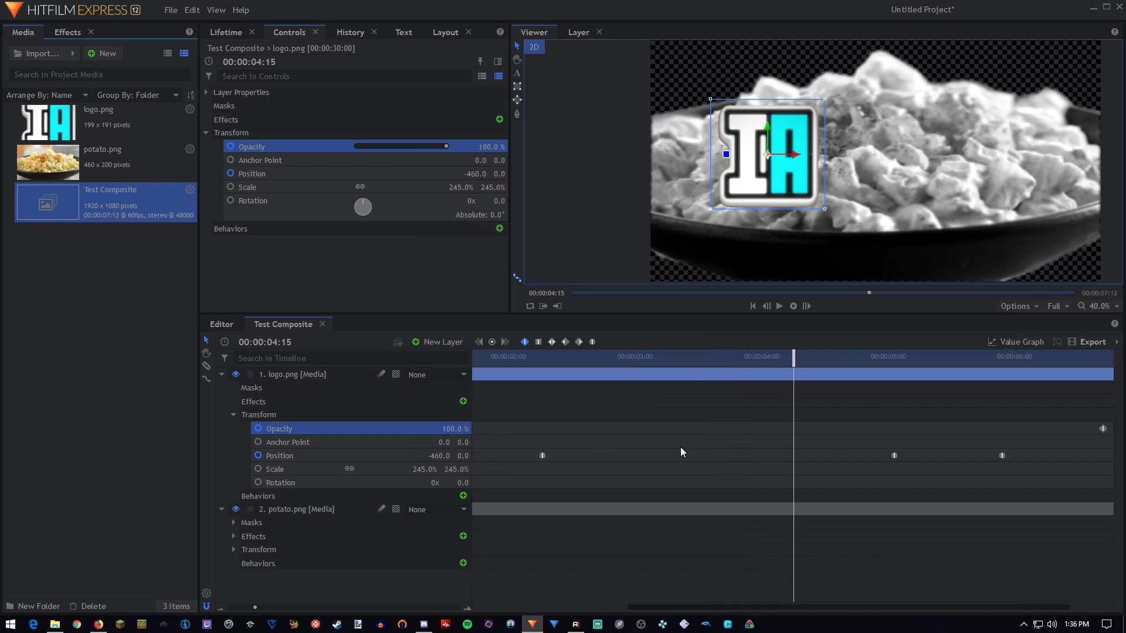
# - Add Test Composite to the start of the editor timeline's Video 1 track and play it back
pyautogui.click(222, 324)
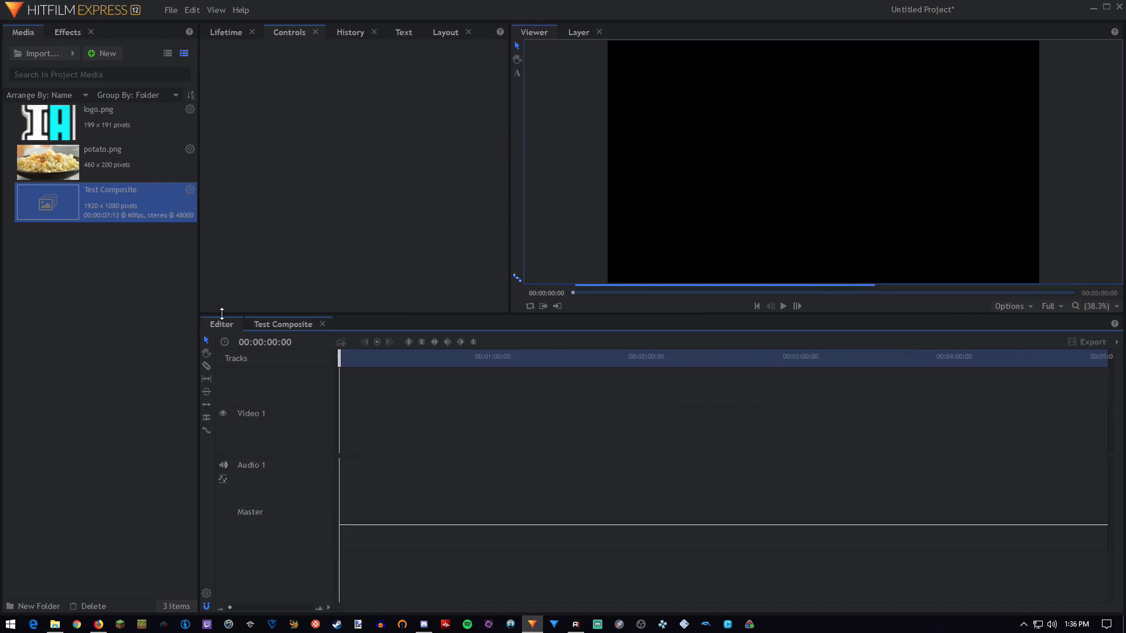
pyautogui.moveTo(80, 210); pyautogui.dragTo(348, 425)
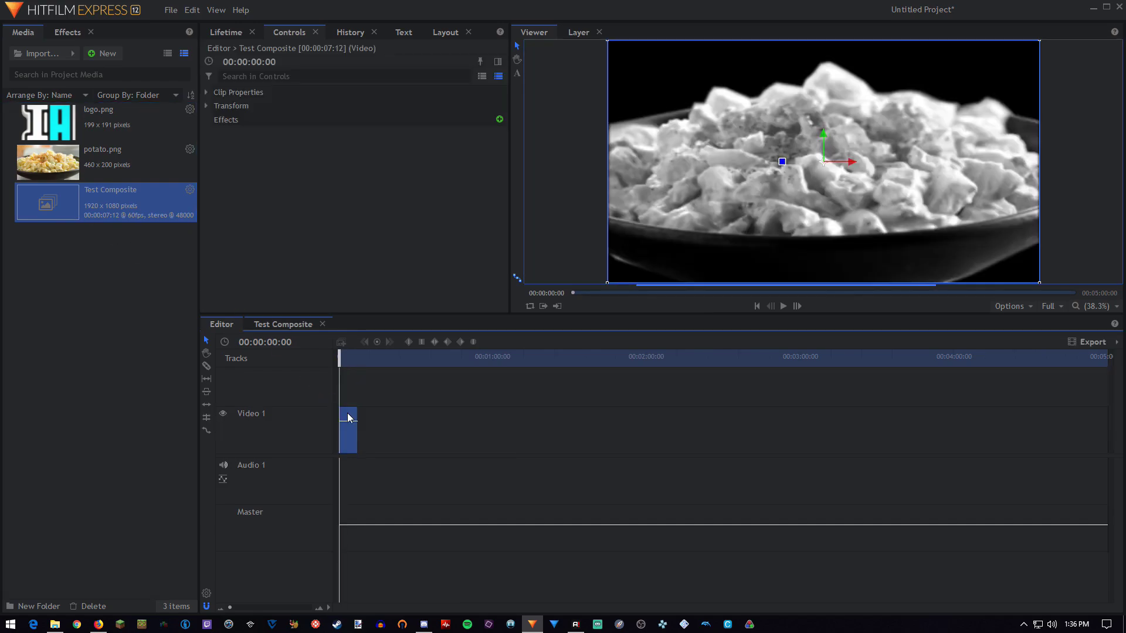
pyautogui.click(783, 309)
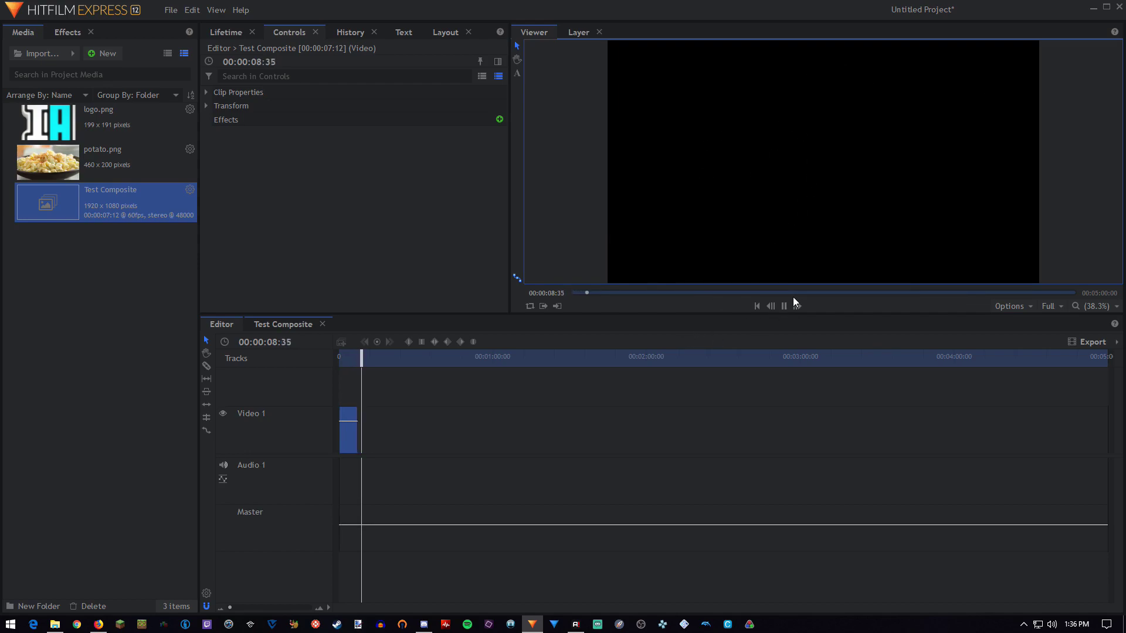
pyautogui.click(783, 307)
# - Minimize the current project window, switch to HitFilm Pro, and open the recent project FlatTemplate.hfp
pyautogui.click(121, 273)
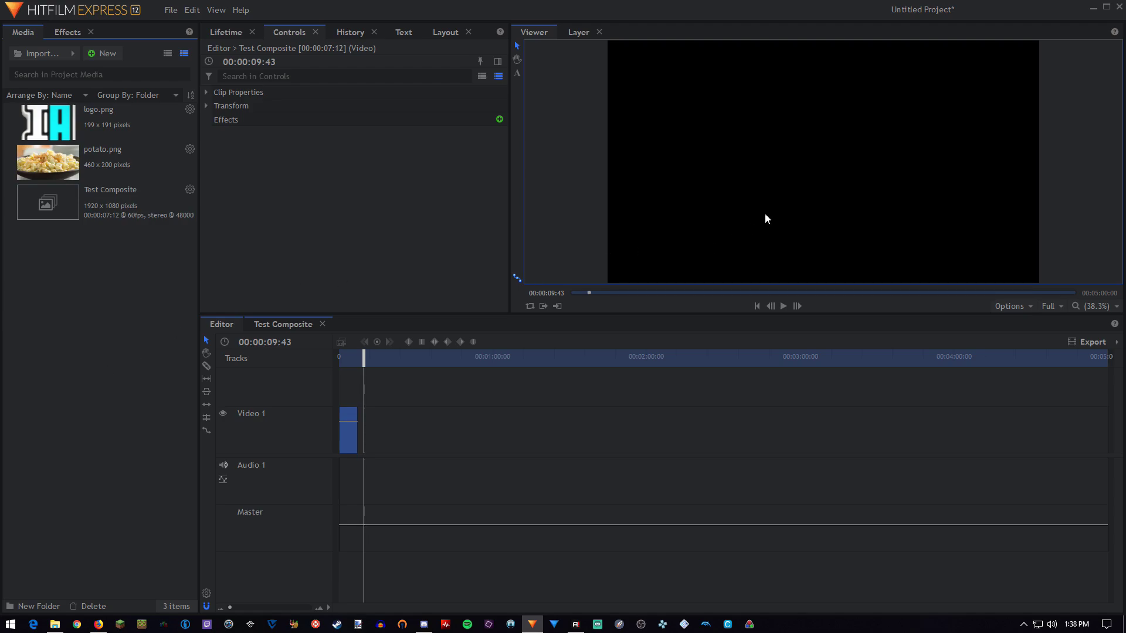
pyautogui.click(1094, 7)
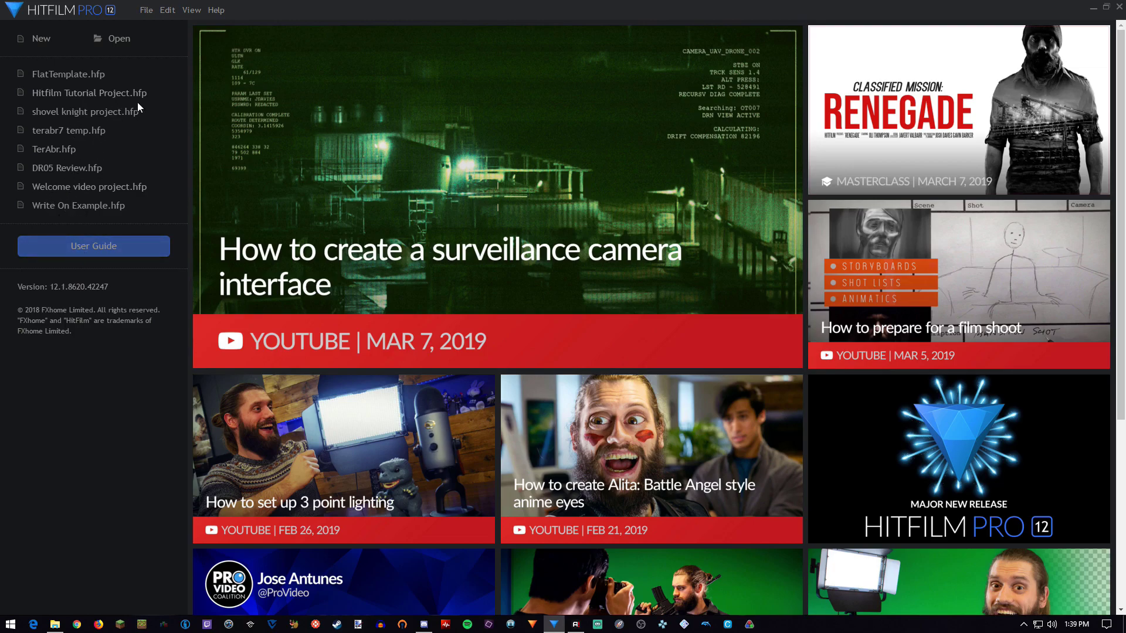
pyautogui.click(97, 75)
pyautogui.click(97, 75)
pyautogui.click(78, 72)
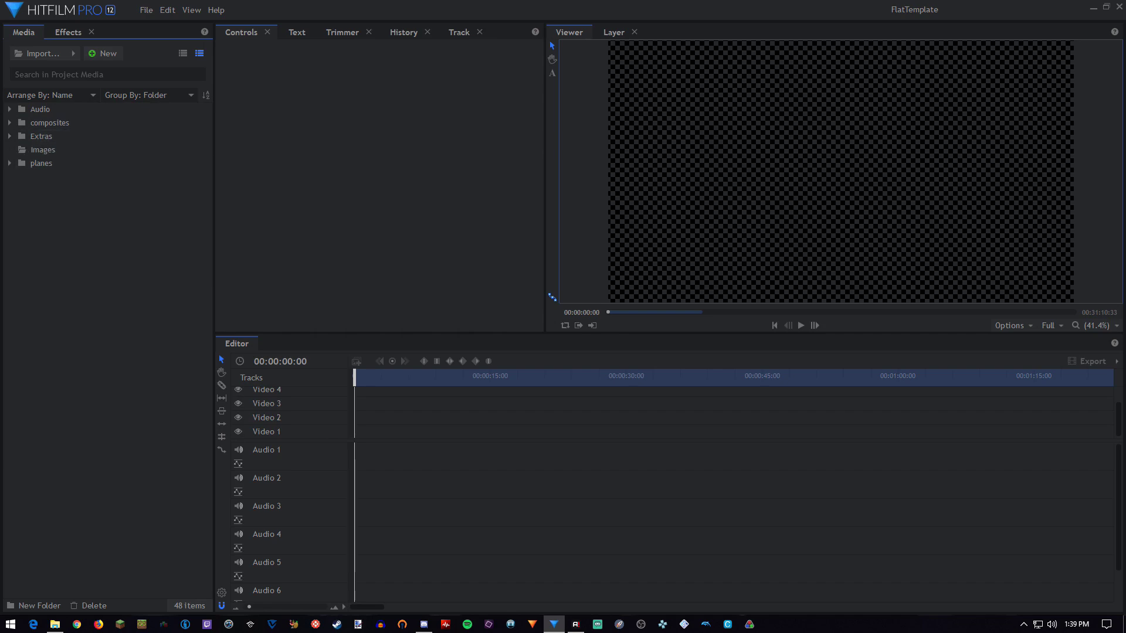
# - Expand the composites media folder and look through the composite shots it contains
pyautogui.click(10, 122)
pyautogui.scroll(-1, 102, 250)
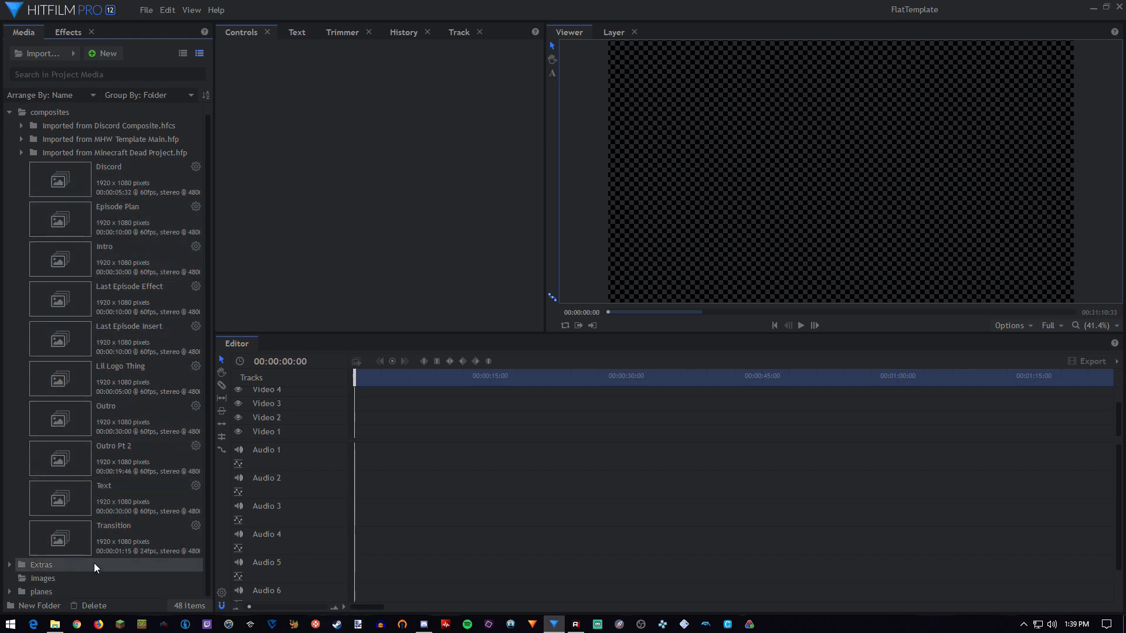
pyautogui.scroll(1, 86, 290)
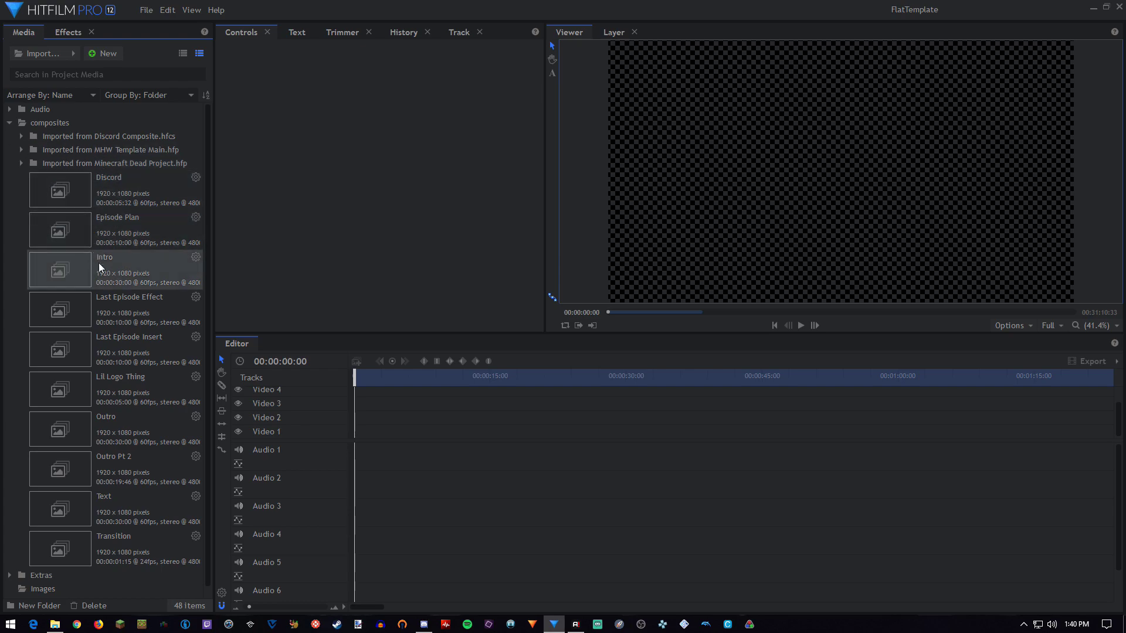
pyautogui.click(110, 344)
pyautogui.rightClick(111, 345)
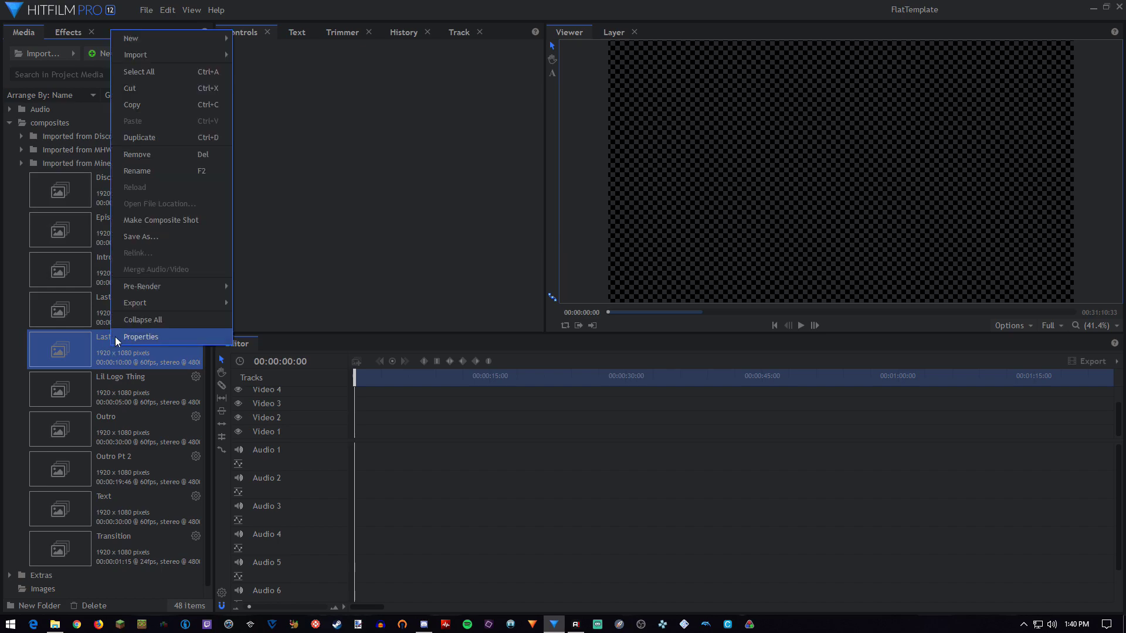
pyautogui.click(301, 259)
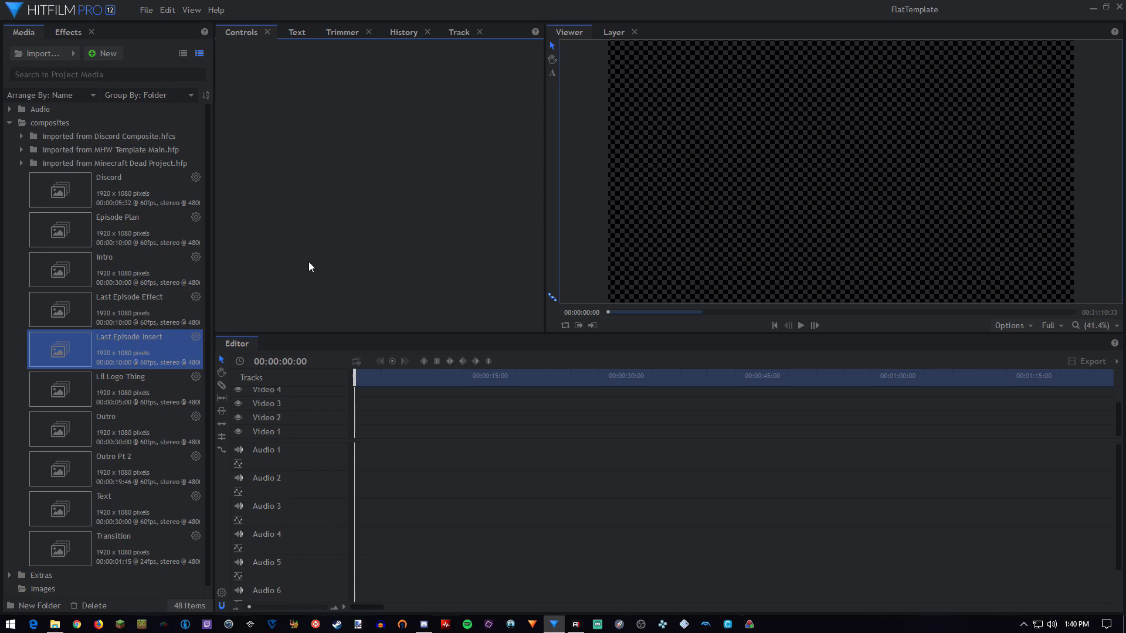
# - Open the Outro composite shot, select its New Plane 20 layer and scrub the animation to 00:00:04:27
pyautogui.doubleClick(110, 430)
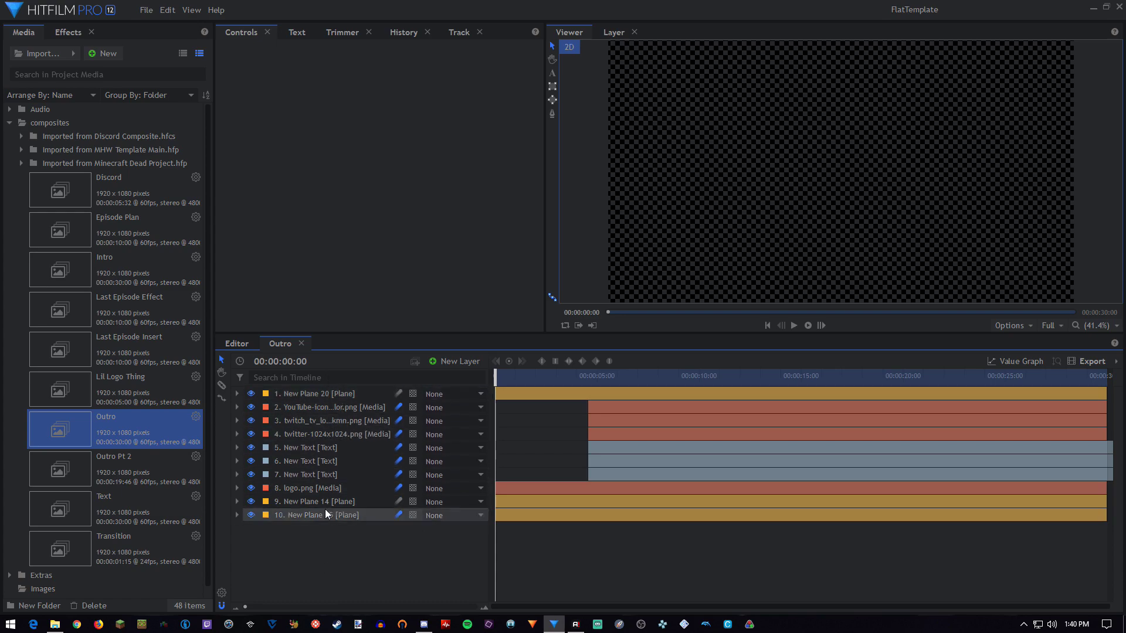
pyautogui.click(527, 395)
pyautogui.moveTo(534, 379)
pyautogui.mouseDown()
pyautogui.moveTo(560, 379)
pyautogui.moveTo(516, 378)
pyautogui.moveTo(537, 379)
pyautogui.mouseUp()
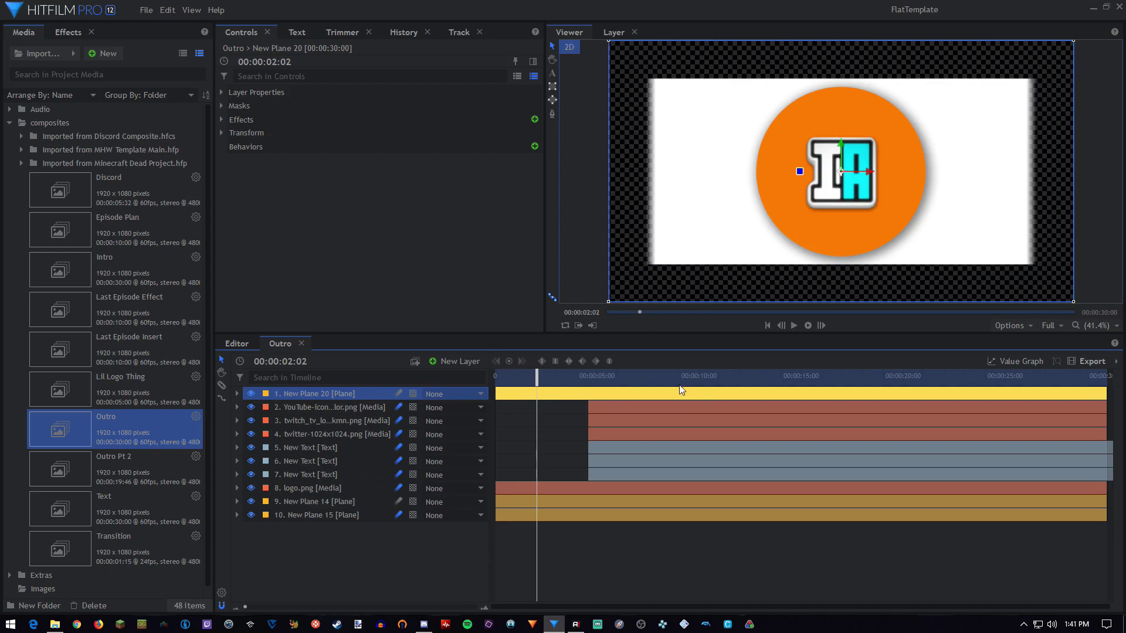
pyautogui.moveTo(651, 375); pyautogui.dragTo(585, 375)
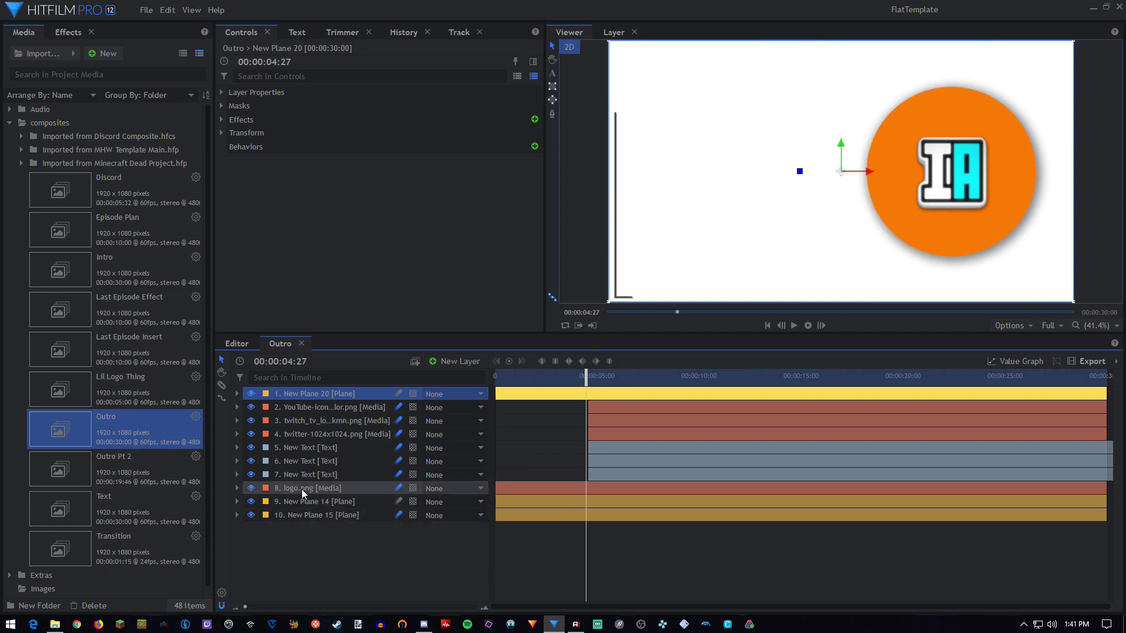
# - Select the New Plane 15 layer and play the Outro animation from the start
pyautogui.click(236, 395)
pyautogui.click(236, 395)
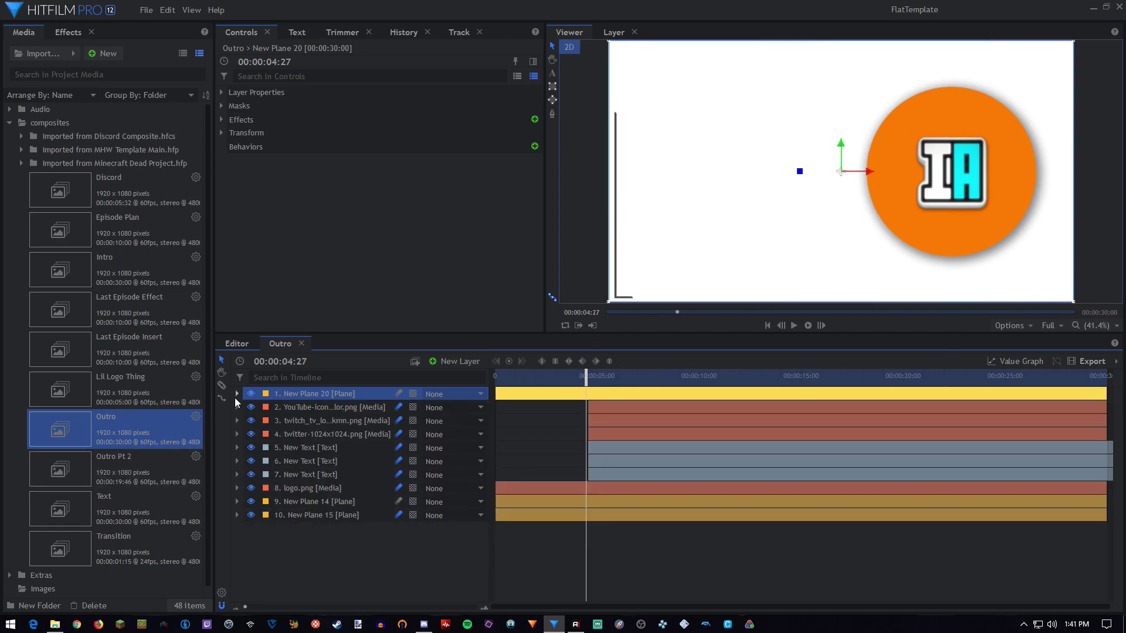
pyautogui.click(300, 516)
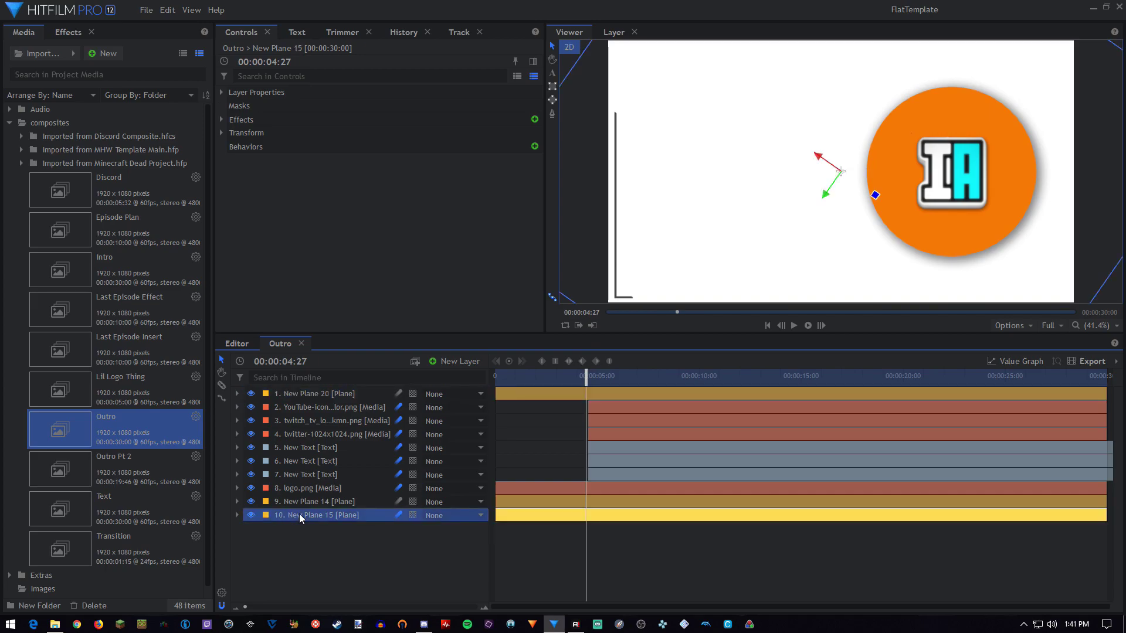
pyautogui.moveTo(578, 383); pyautogui.dragTo(495, 385)
pyautogui.click(794, 324)
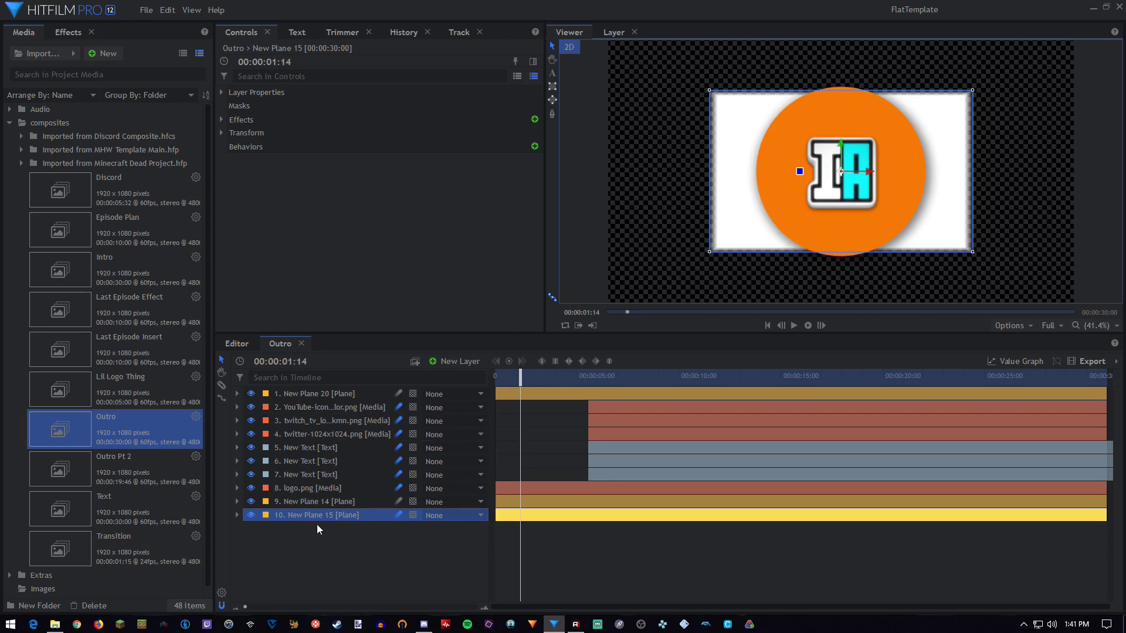
# - Expand the Transform properties of New Plane 15 to show its Scale and Rotation keyframes
pyautogui.moveTo(521, 375); pyautogui.dragTo(532, 375)
pyautogui.click(237, 515)
pyautogui.click(249, 556)
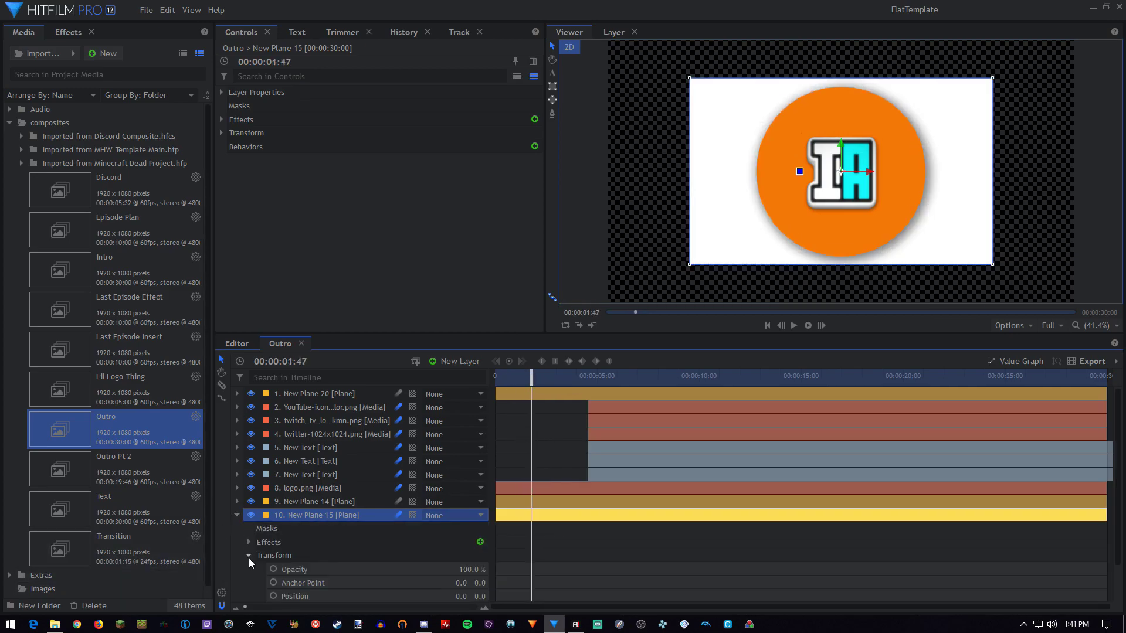
pyautogui.scroll(-2, 556, 532)
pyautogui.scroll(8, 605, 574)
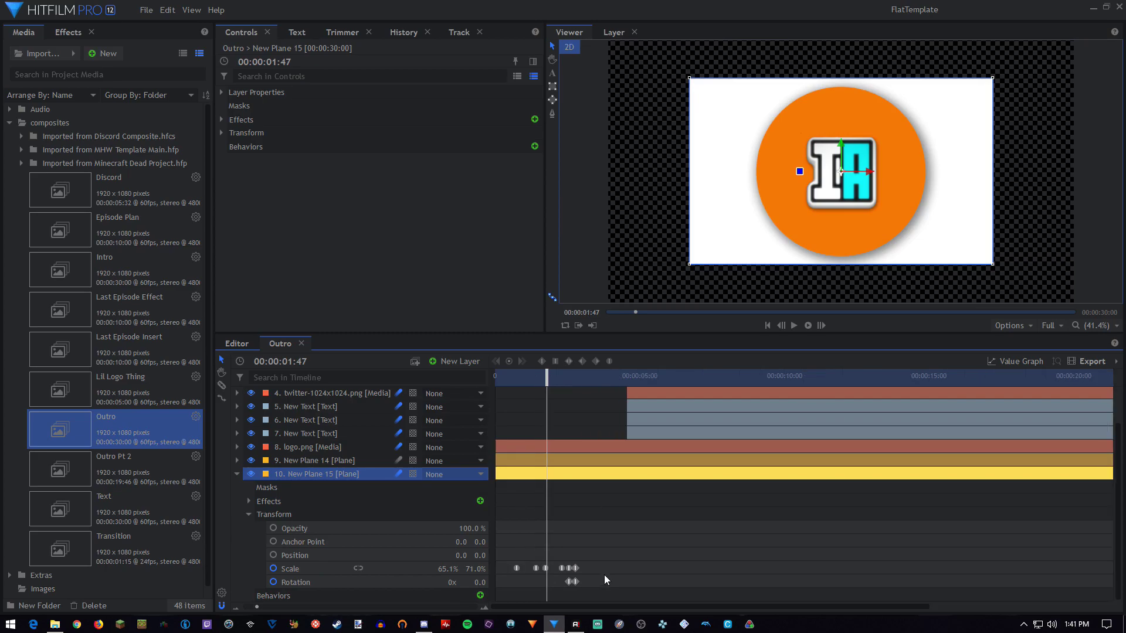
# - Step through New Plane 15's early Scale keyframes, scrubbing from 00:00:00:45 to 00:00:01:49
pyautogui.moveTo(587, 380); pyautogui.dragTo(610, 383)
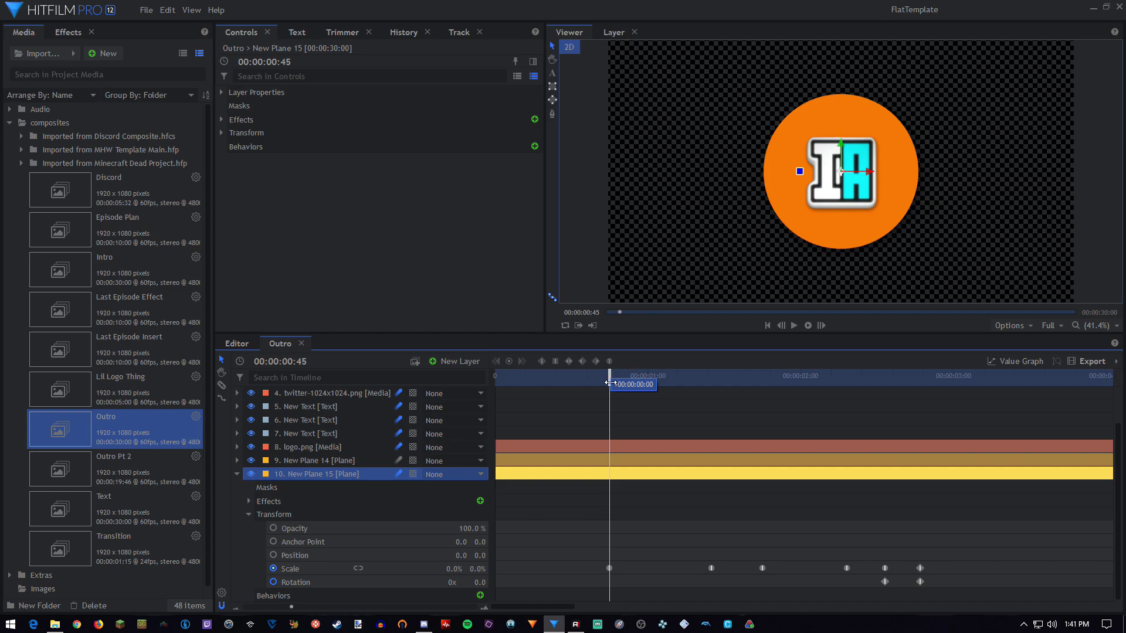
pyautogui.moveTo(610, 383); pyautogui.dragTo(711, 386)
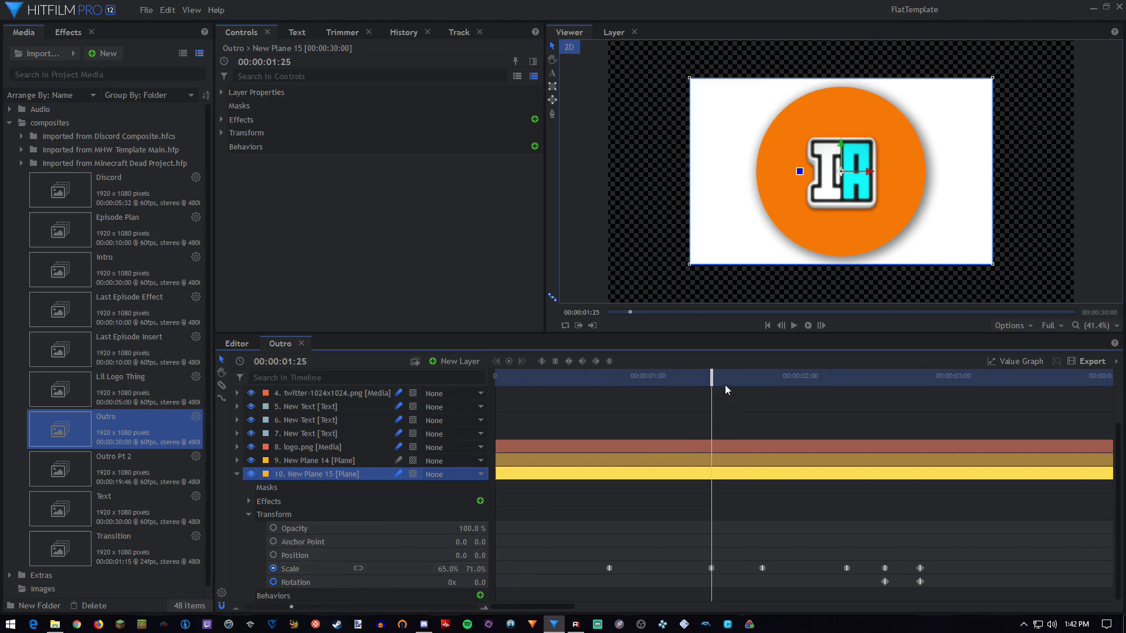
pyautogui.moveTo(711, 380); pyautogui.dragTo(773, 427)
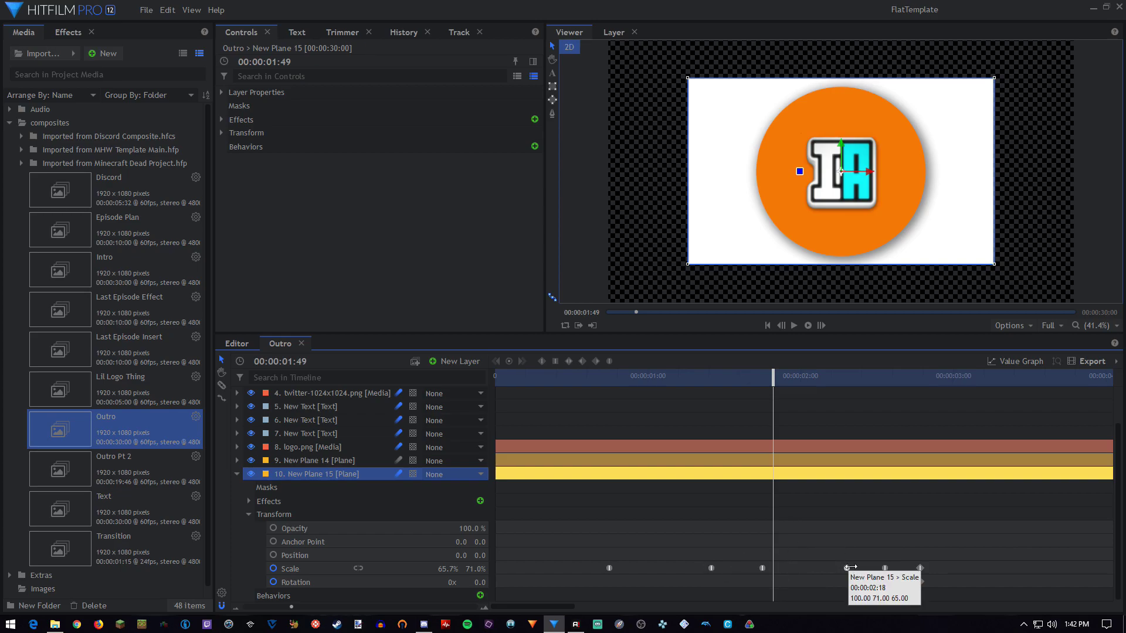
# - Review the rest of the Outro animation by scrubbing through the logo and social media text up to 00:00:09:28
pyautogui.moveTo(773, 376); pyautogui.dragTo(1122, 380)
pyautogui.scroll(-6, 774, 535)
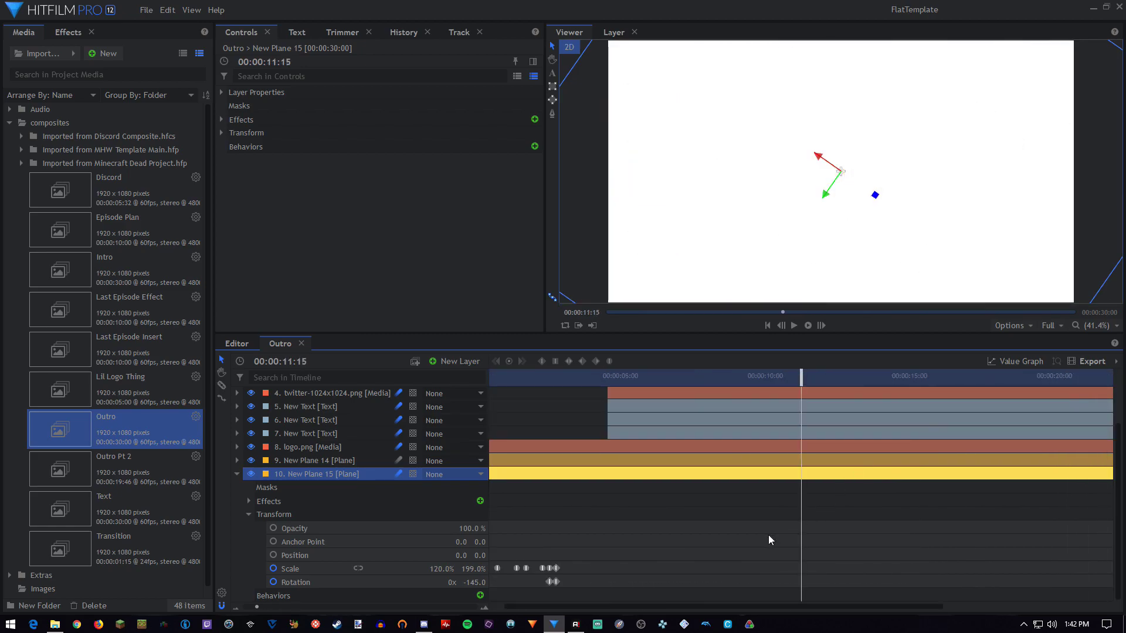
pyautogui.moveTo(587, 380); pyautogui.dragTo(532, 382)
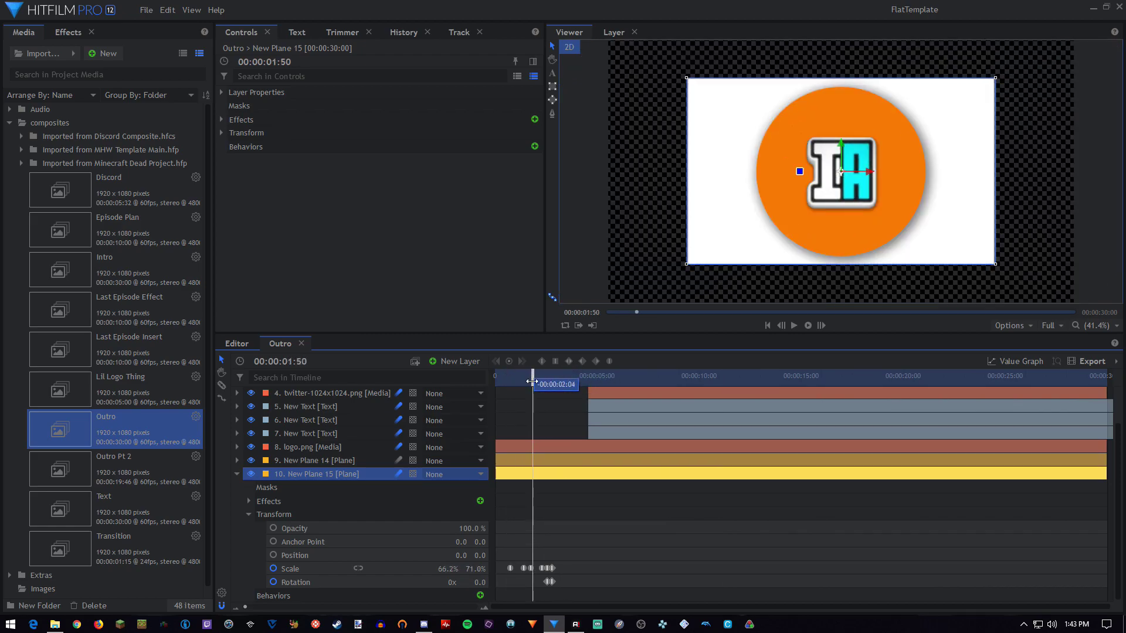
pyautogui.moveTo(532, 381); pyautogui.dragTo(610, 384)
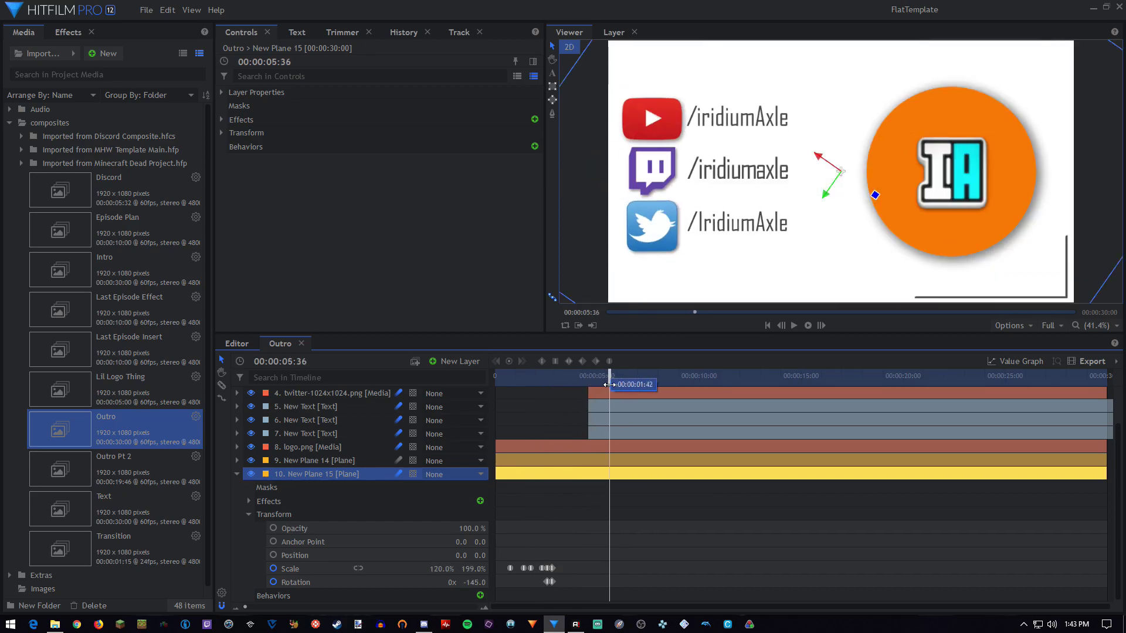
pyautogui.moveTo(610, 386); pyautogui.dragTo(688, 391)
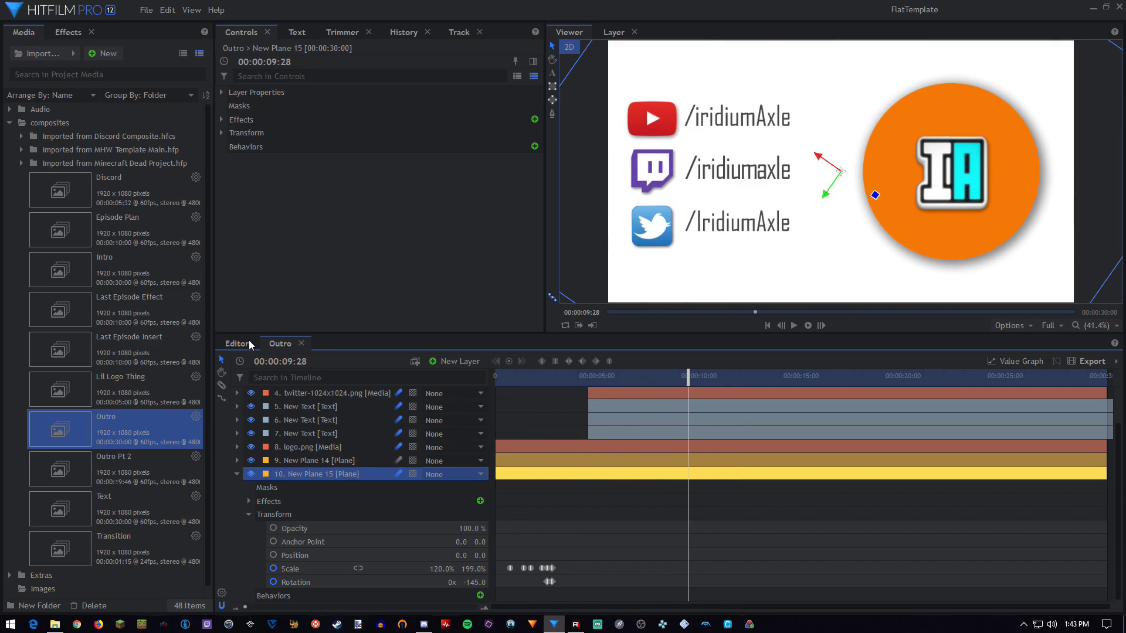
# - Collapse the composites folder, view the editor timeline and return to the Outro composite's layer list
pyautogui.click(9, 123)
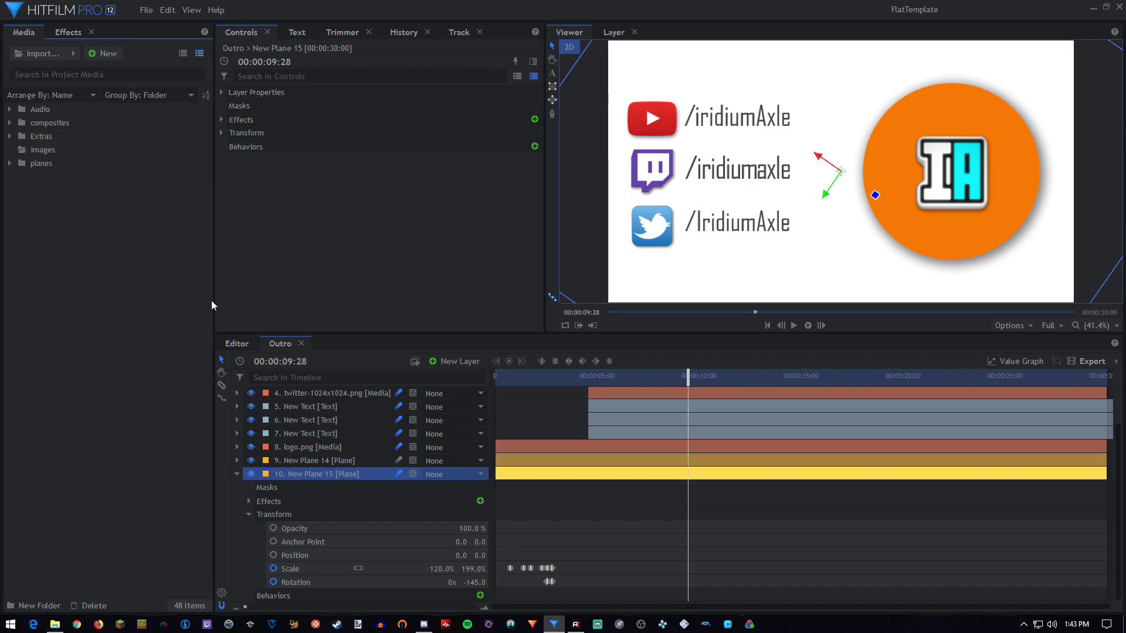
pyautogui.click(235, 344)
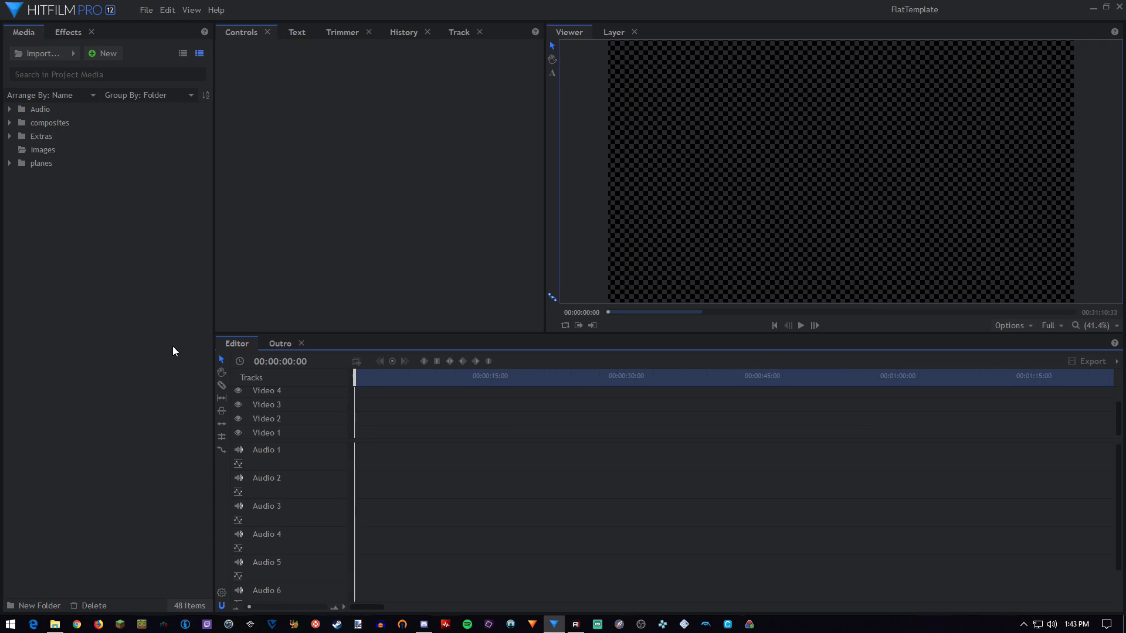
pyautogui.click(280, 344)
pyautogui.scroll(1, 594, 443)
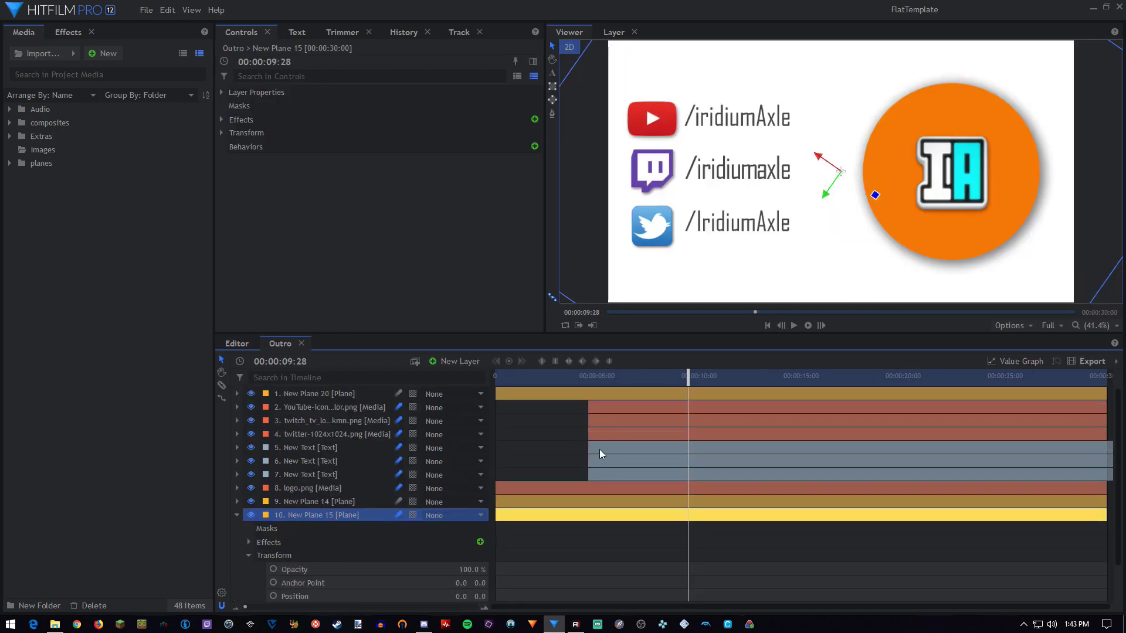